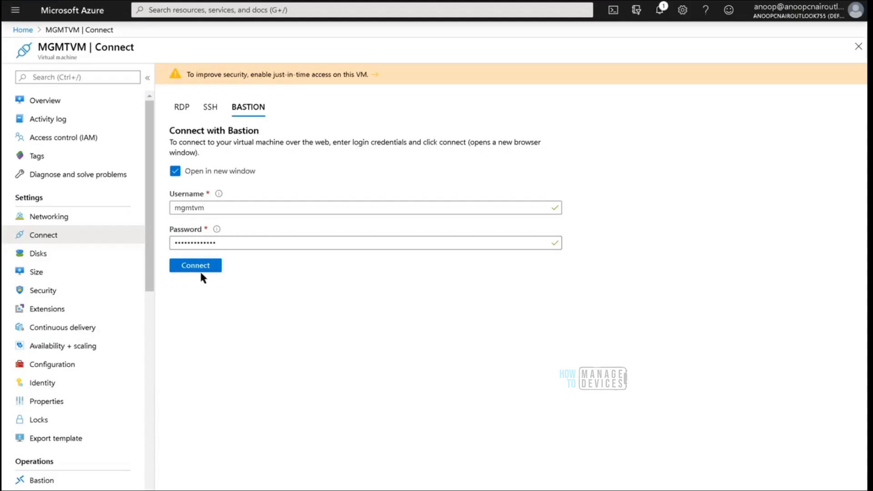
Switch to the Microsoft Endpoint Manager admin center and open the en-GB Lanaguage Pack app's properties with the developer tools closed
click(201, 272)
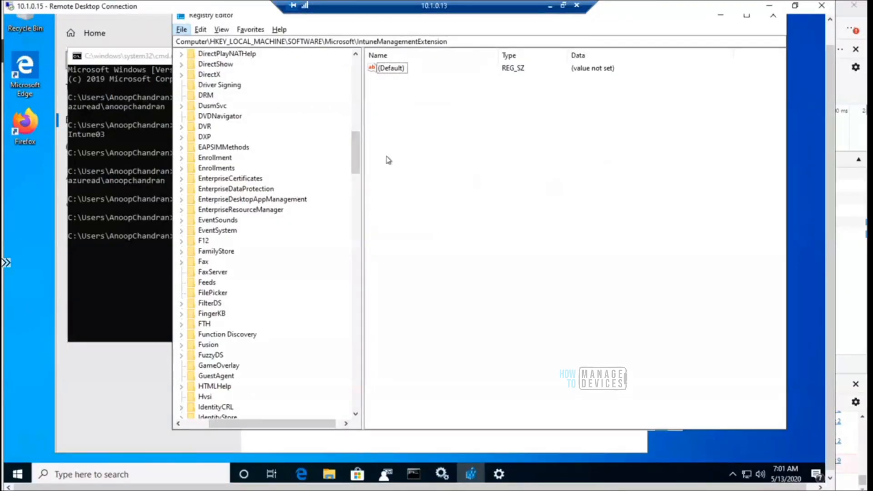
click(354, 158)
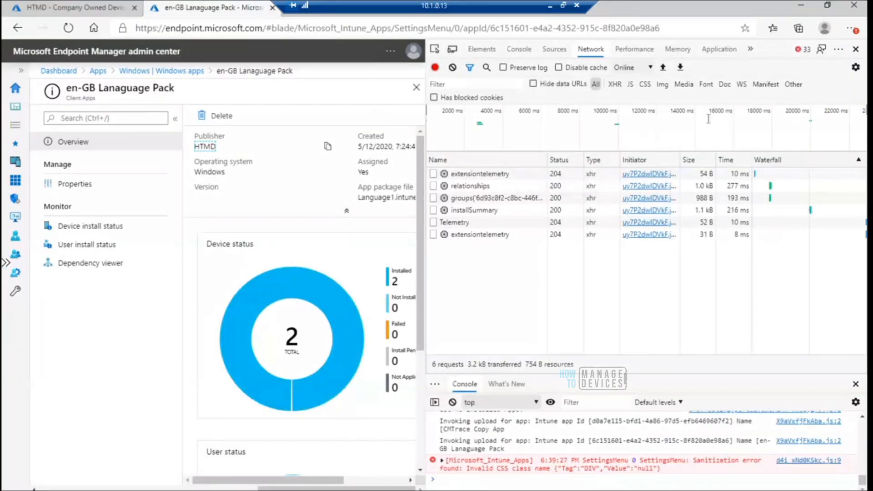
click(855, 50)
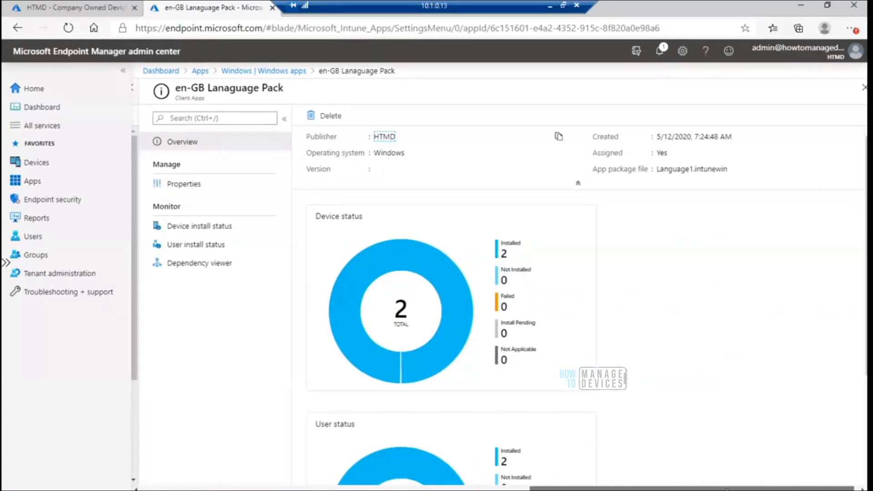
click(192, 186)
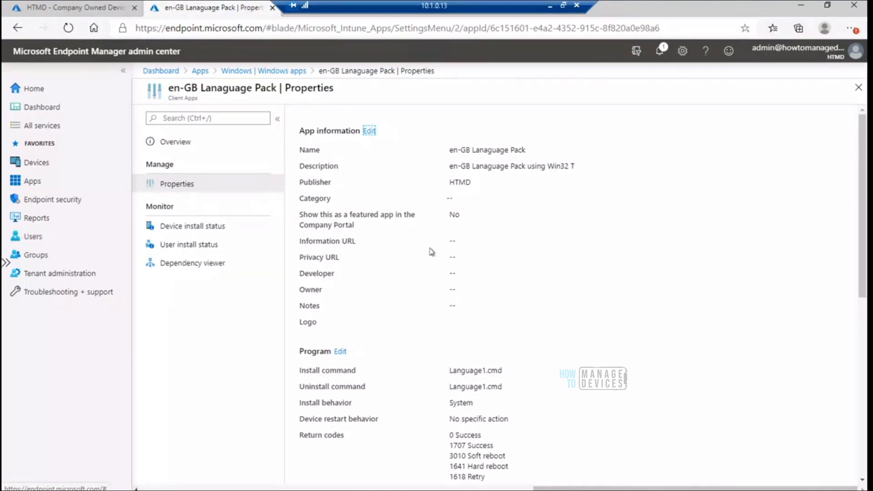
Record network traffic while opening the app's Program settings for editing, and inspect the request URL of the getEffectivePermissions call
key(F12)
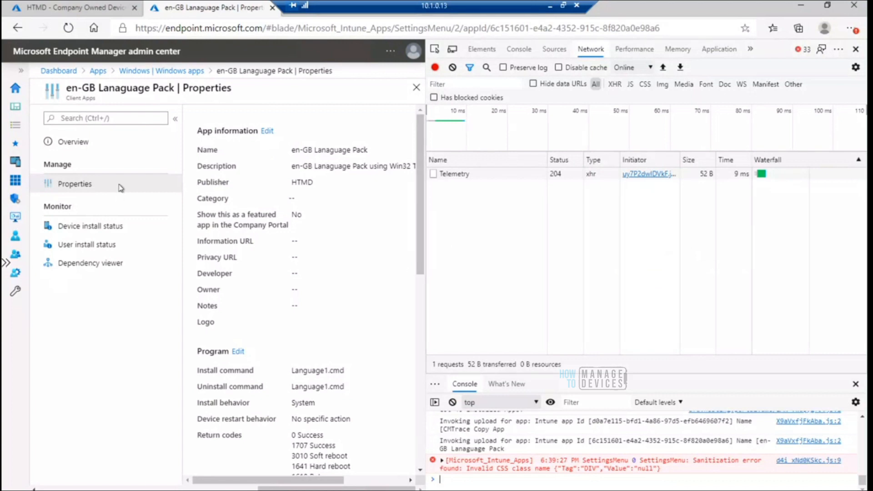
click(239, 352)
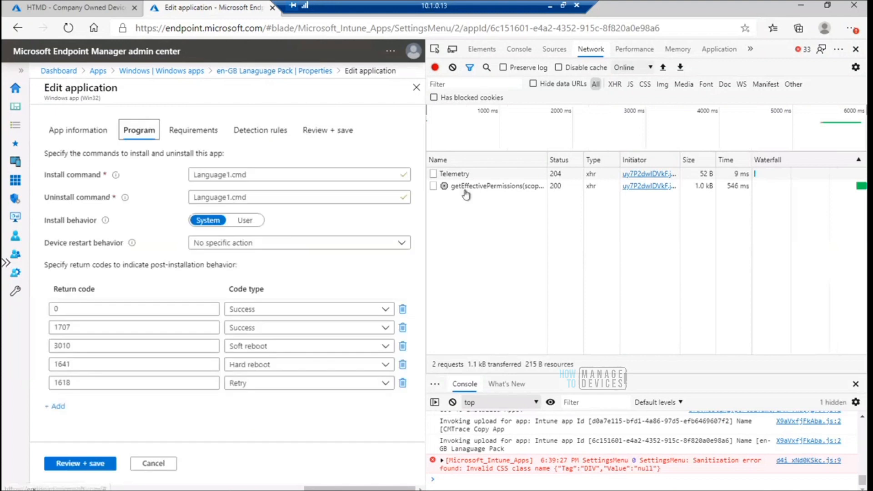
click(465, 190)
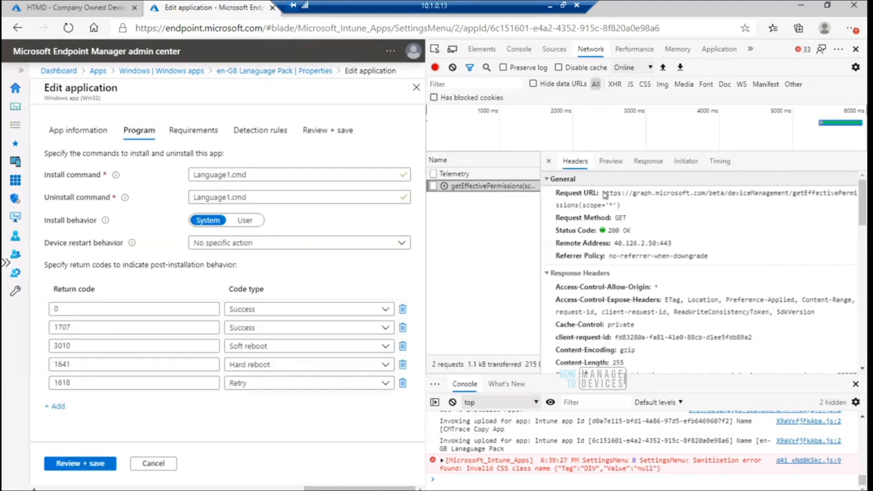
drag(604, 193, 631, 208)
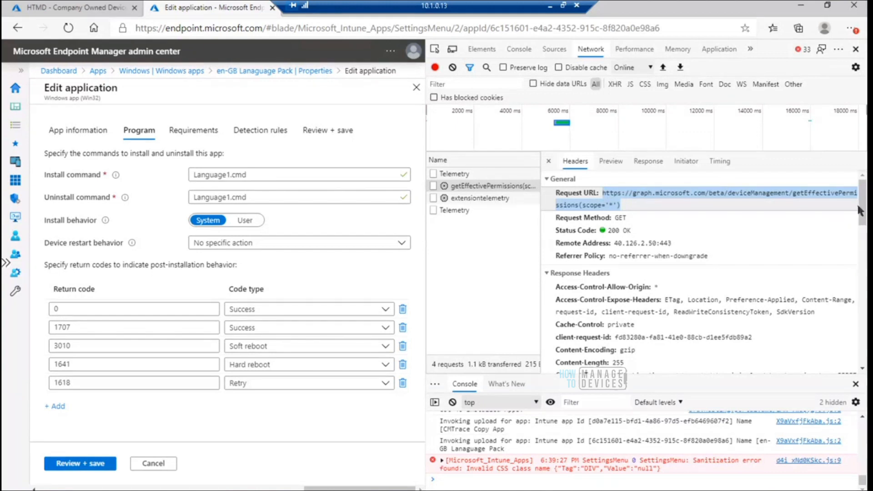
mouse_move(865, 213)
mouse_down()
mouse_move(865, 256)
mouse_move(865, 215)
mouse_up()
Set the device restart behavior to "App install may force a device restart" and save the application
click(315, 245)
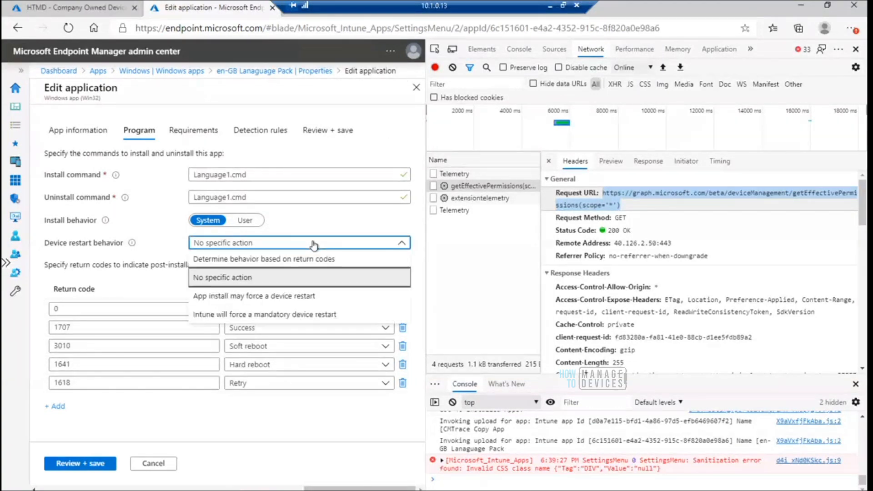
click(301, 297)
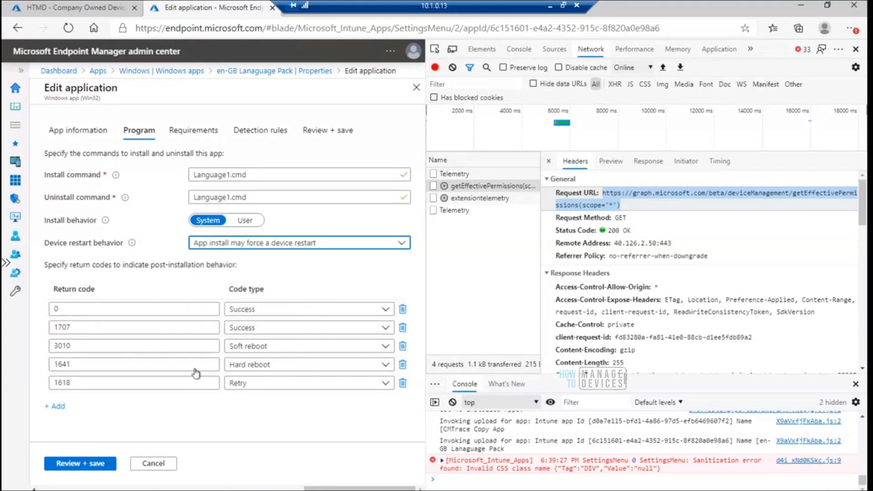
click(94, 471)
click(73, 466)
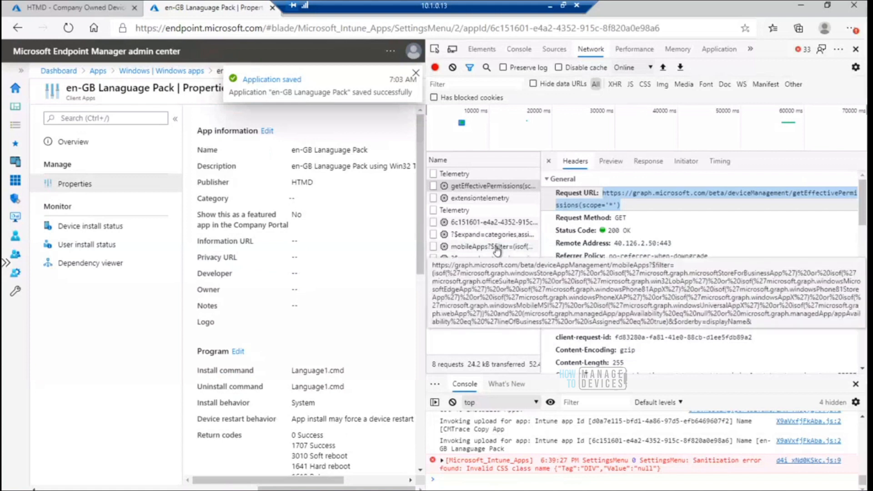
Examine the recorded mobileApps filter request, reading its request URL, response headers and request headers
click(498, 248)
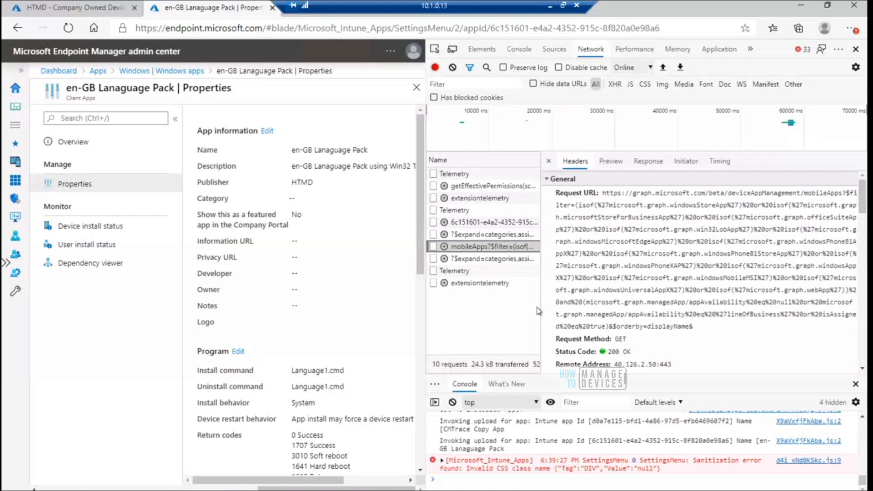
drag(863, 205, 864, 261)
scroll(705, 273, down, 3)
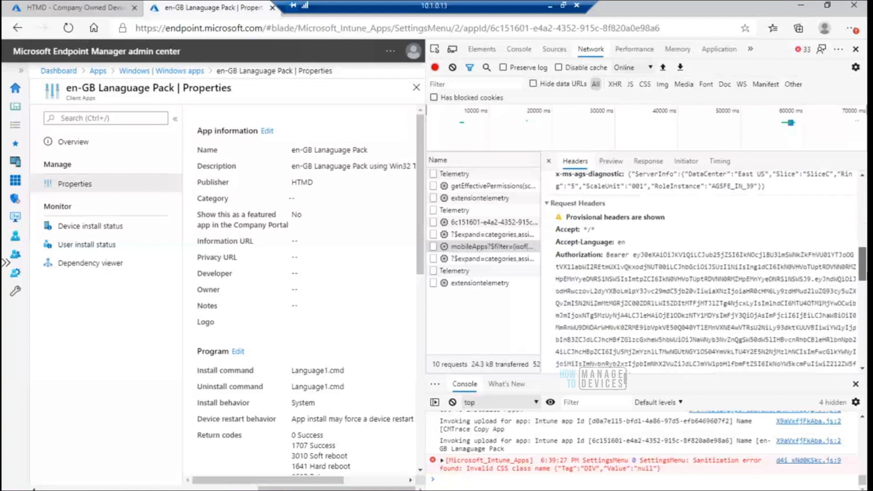
scroll(705, 272, down, 5)
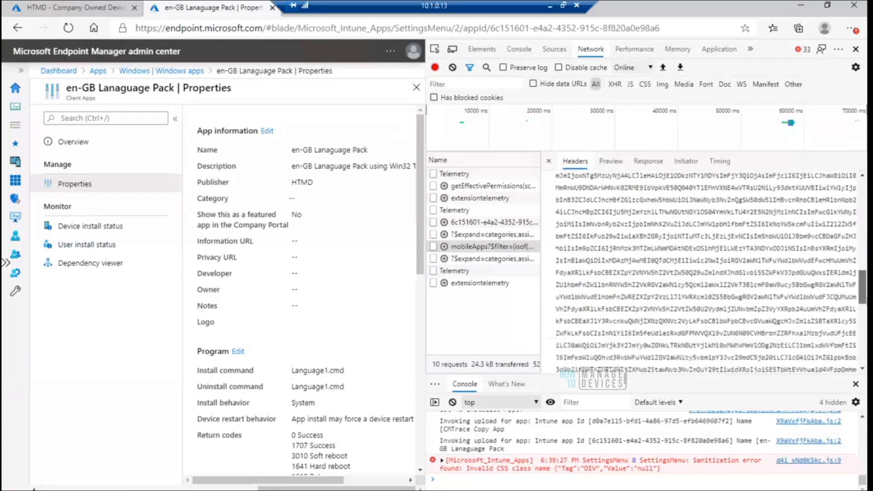
scroll(705, 273, up, 8)
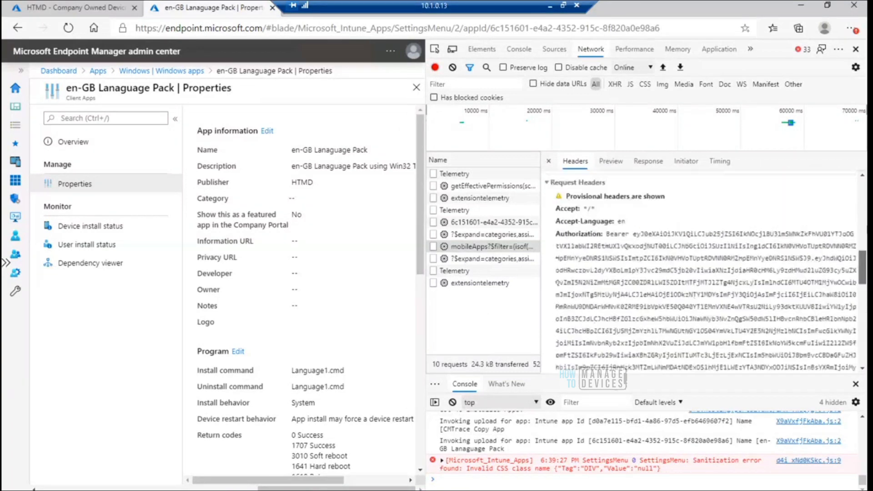
Compare the headers of the extensiontelemetry request and the categories and assignments request, highlighting the latter's Graph request URL
click(481, 237)
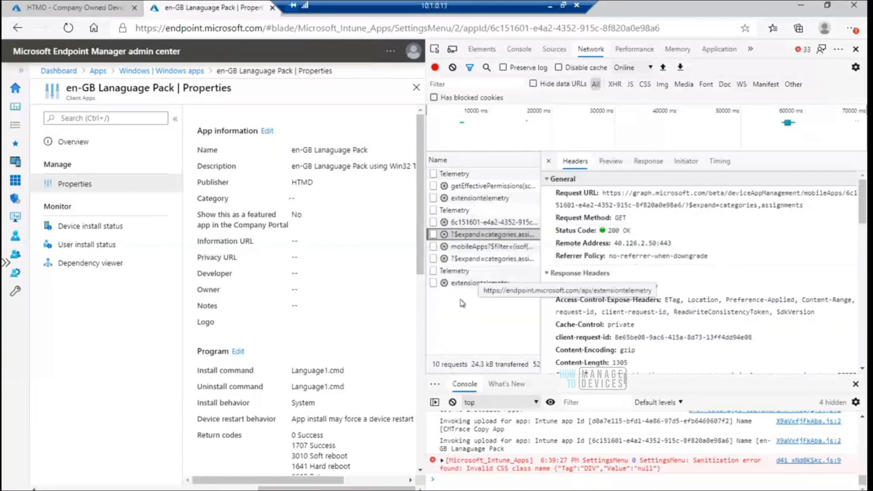
click(488, 200)
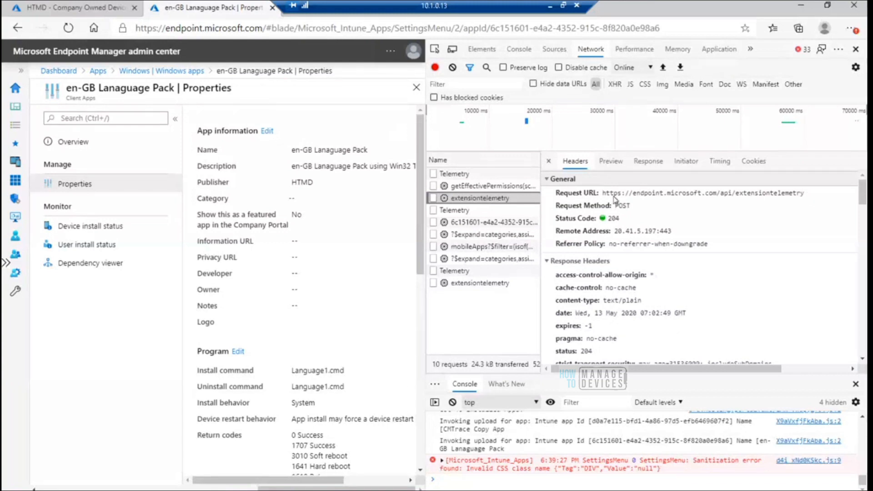
drag(864, 196, 864, 210)
scroll(589, 275, down, 3)
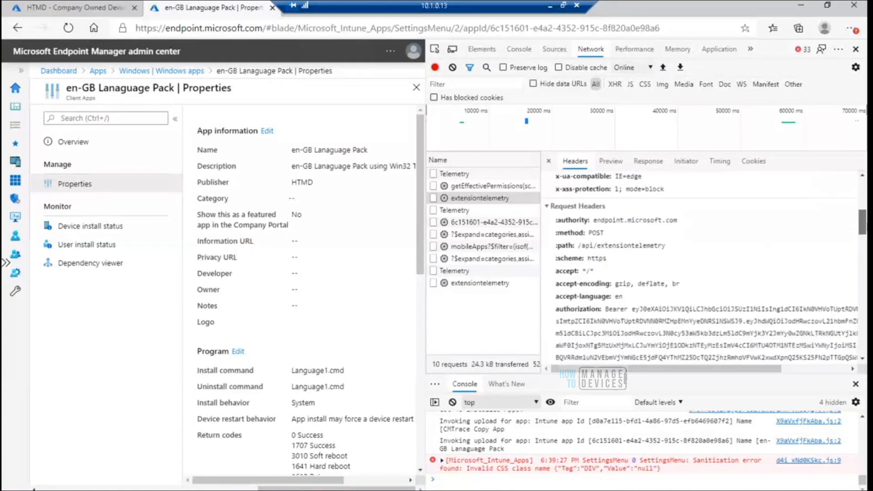
click(492, 235)
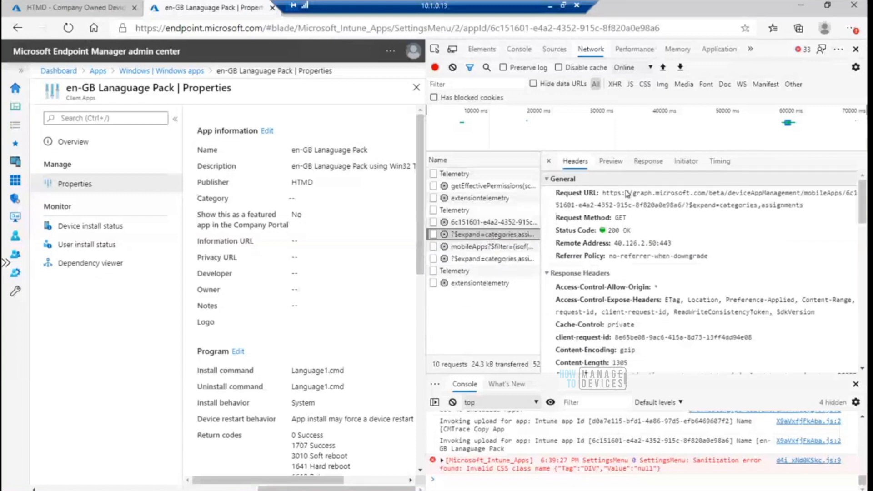
drag(602, 192, 810, 209)
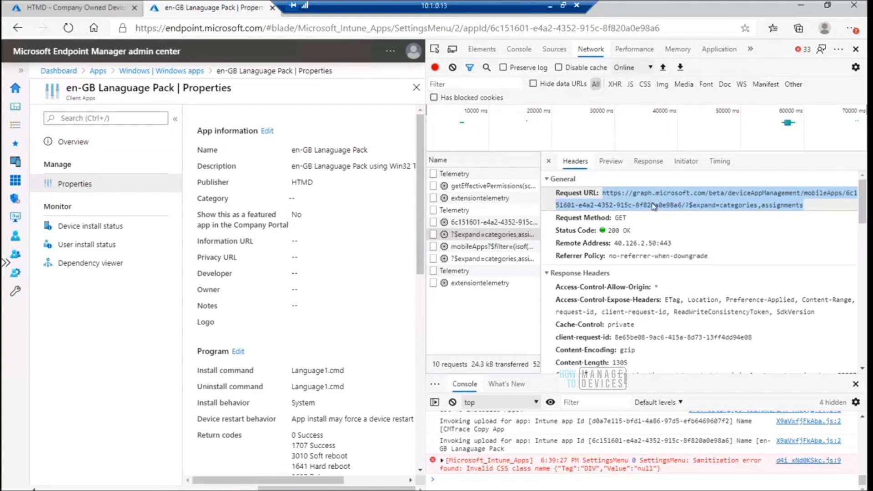
Review the saved app properties at full width and reopen the developer tools with a fresh network log
click(856, 50)
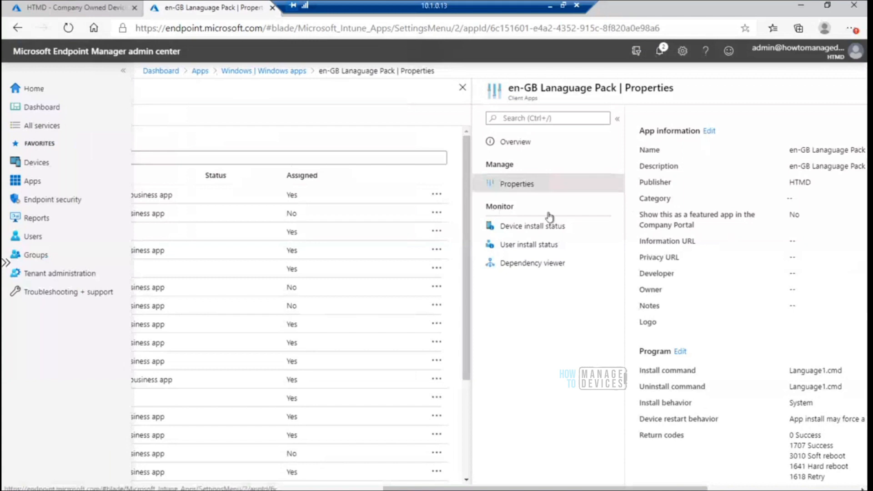
drag(615, 489, 767, 489)
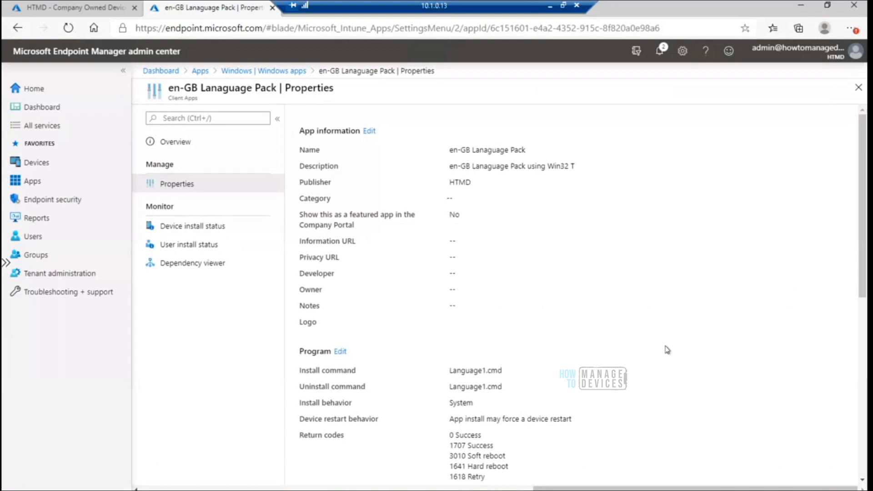
key(F12)
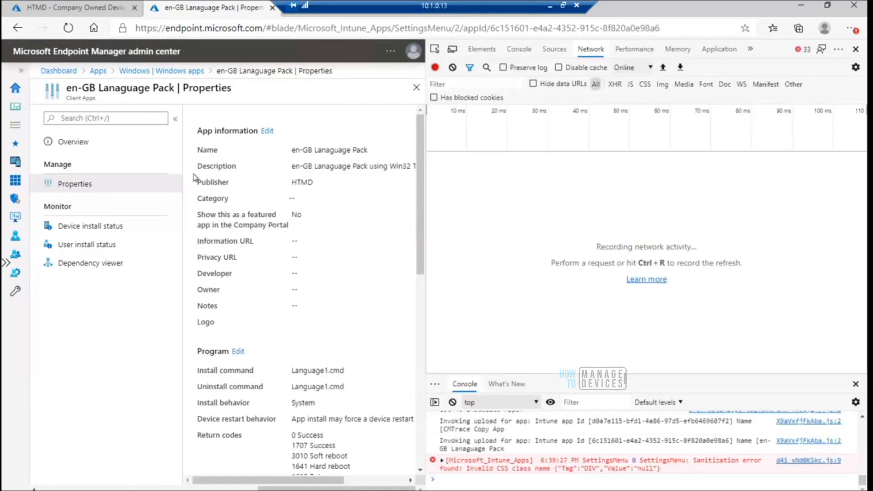
Start adding a Windows app (Win32) from the Windows apps list and inspect the resulting getEffectivePermissions request
click(149, 72)
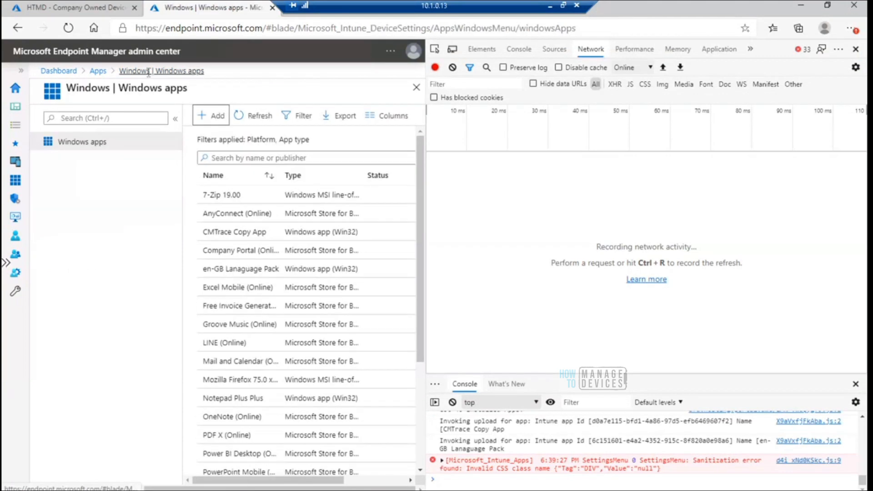
click(208, 118)
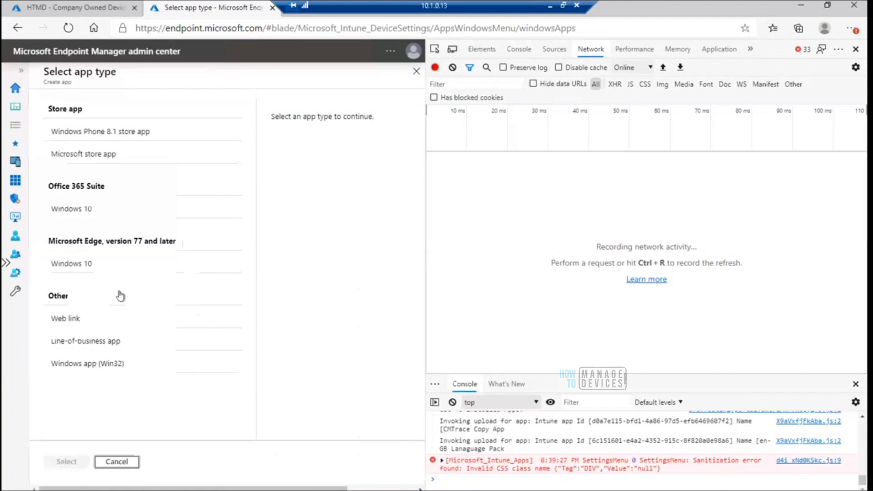
click(106, 367)
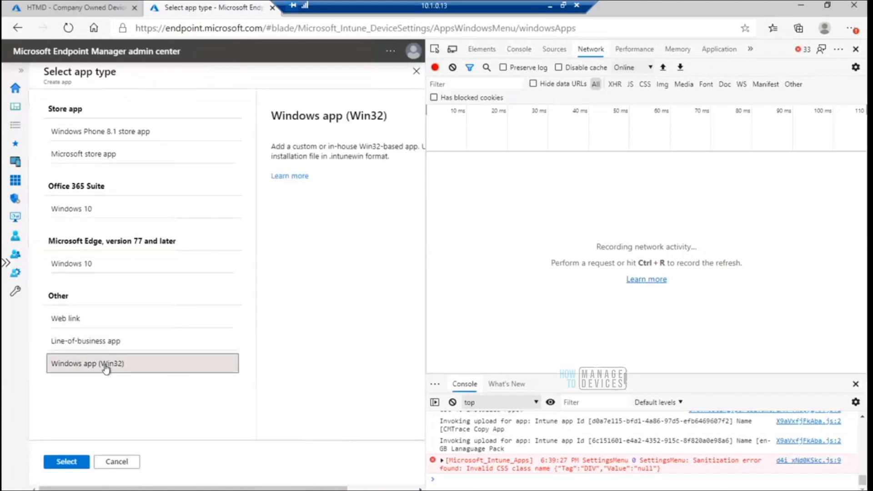
click(72, 462)
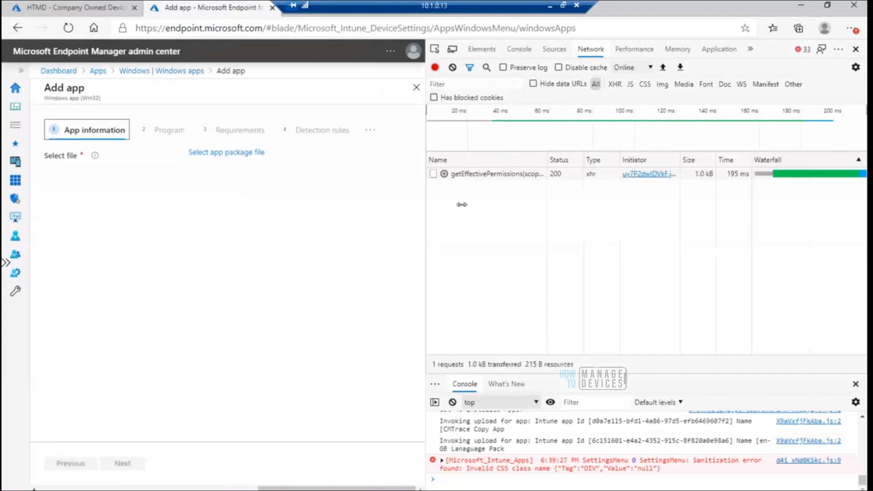
click(475, 175)
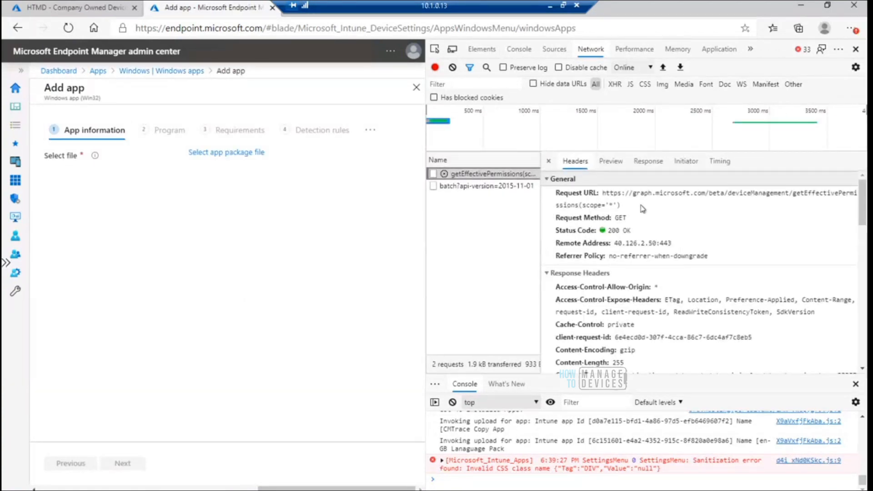
Choose Language1.intunewin from the IntuneWin Package folder as the new app's package file
click(229, 154)
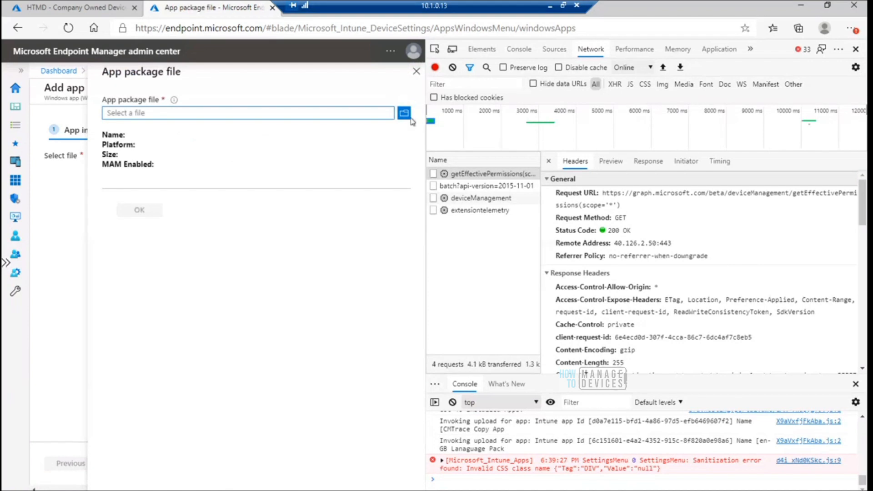
click(405, 114)
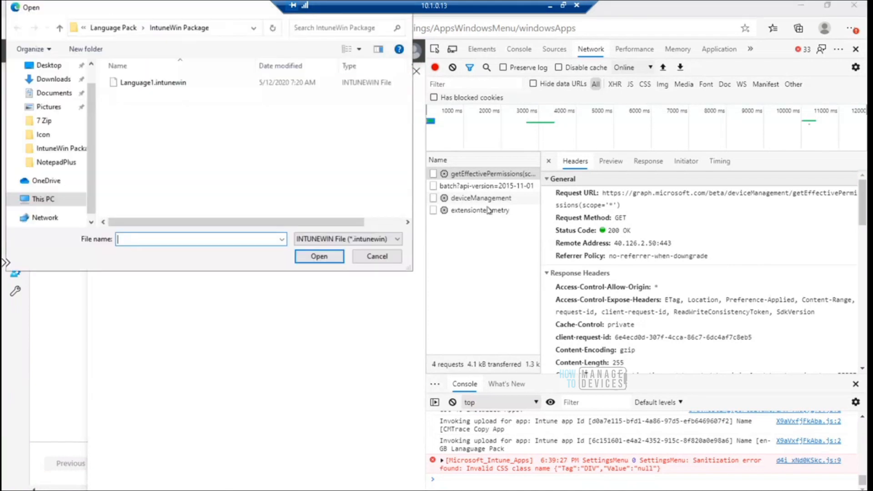
click(167, 89)
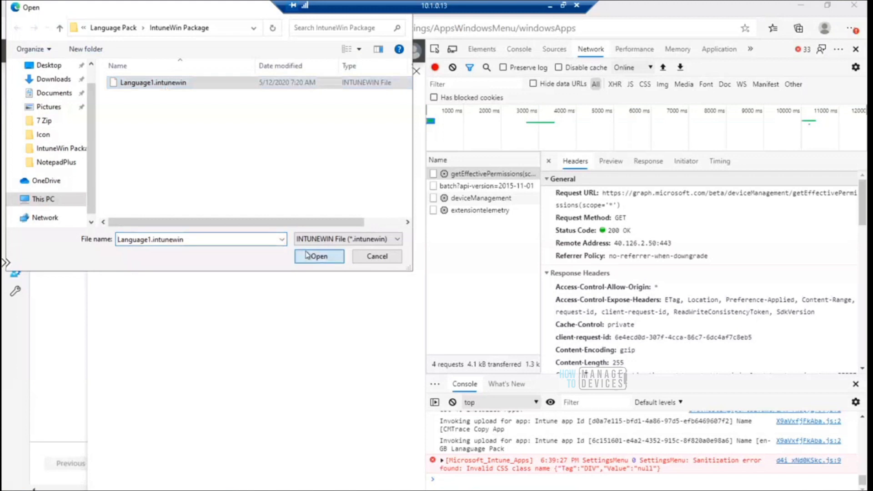
click(308, 255)
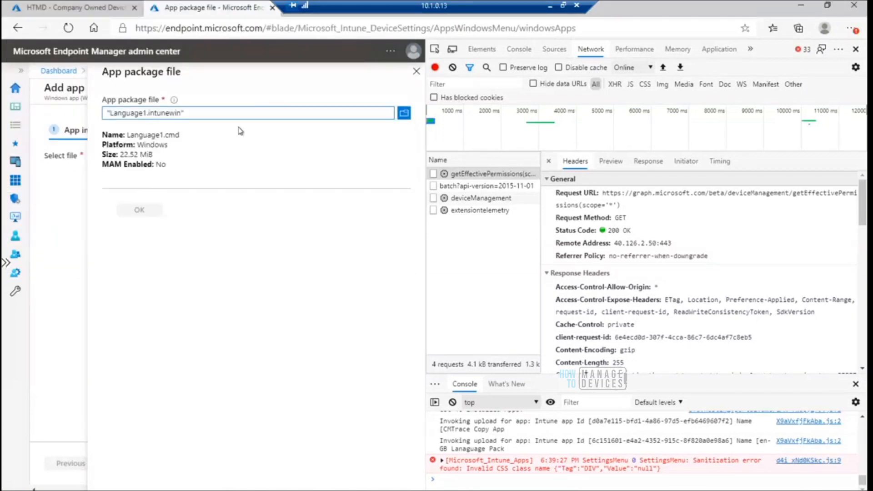
Replace the app package file with CMTrace.intunewin from the IntuneWin Package folder under CMTrace copy
click(405, 114)
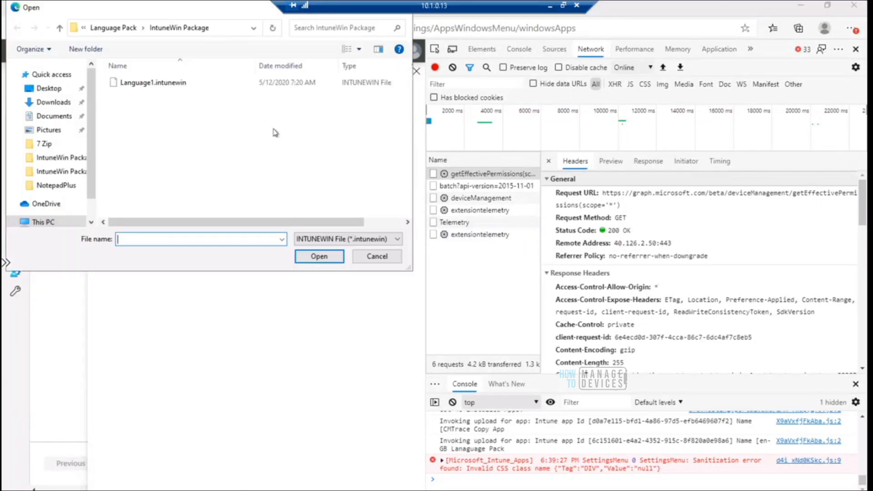
click(119, 27)
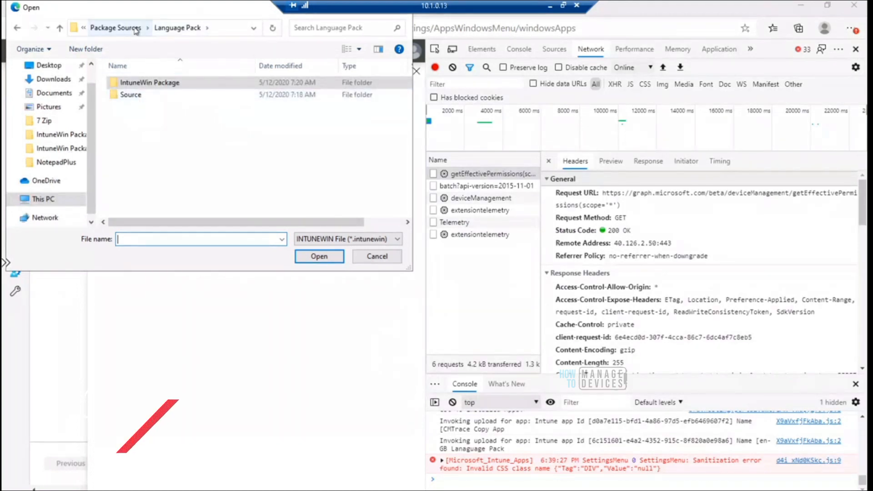
click(116, 27)
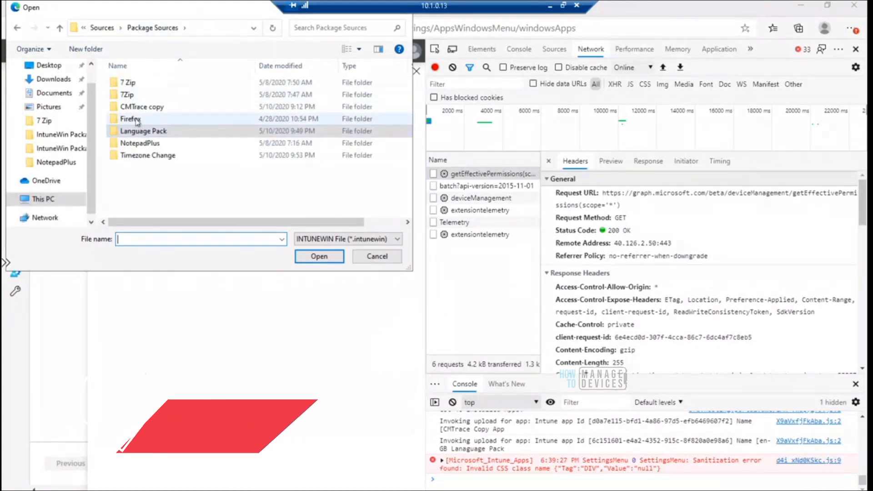
double_click(151, 110)
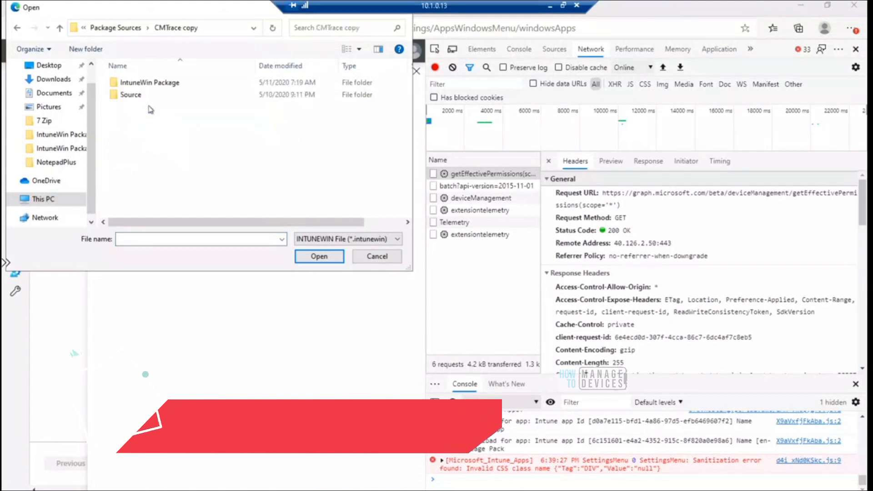
double_click(145, 84)
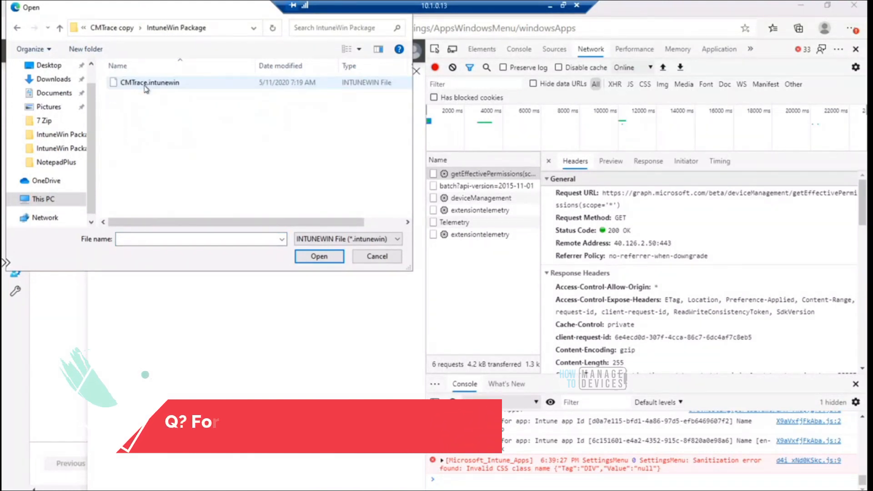
double_click(147, 82)
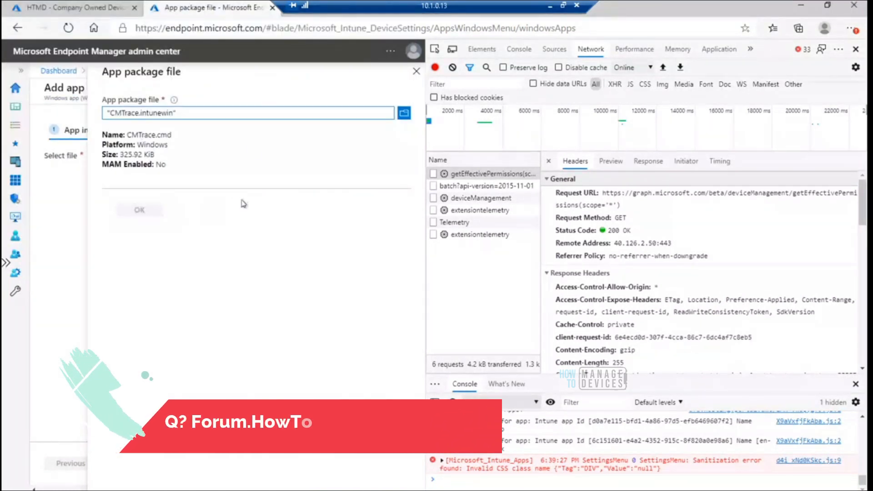
Abandon the new Win32 app, leave the Windows apps list for the Apps overview, and close the developer tools
click(416, 72)
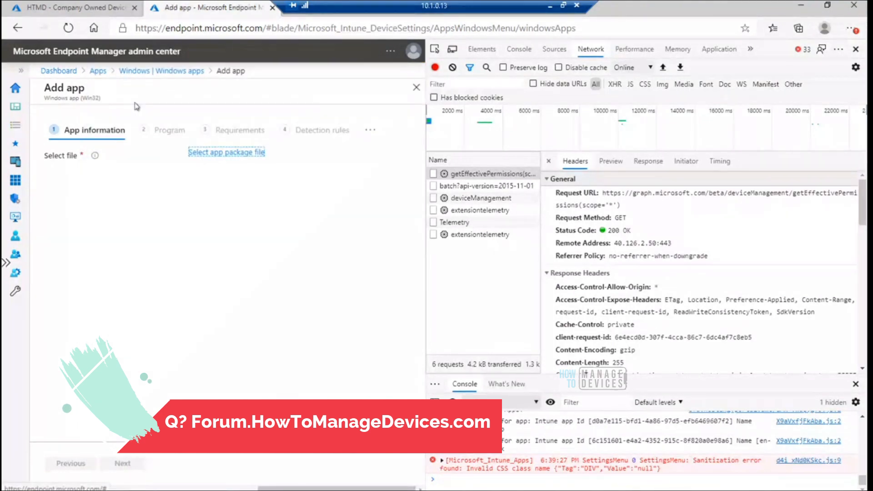
click(161, 74)
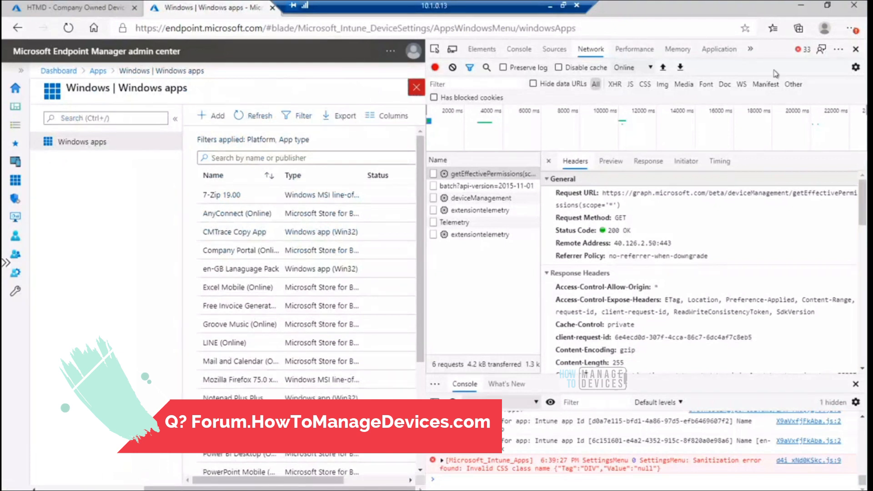
click(416, 87)
click(857, 50)
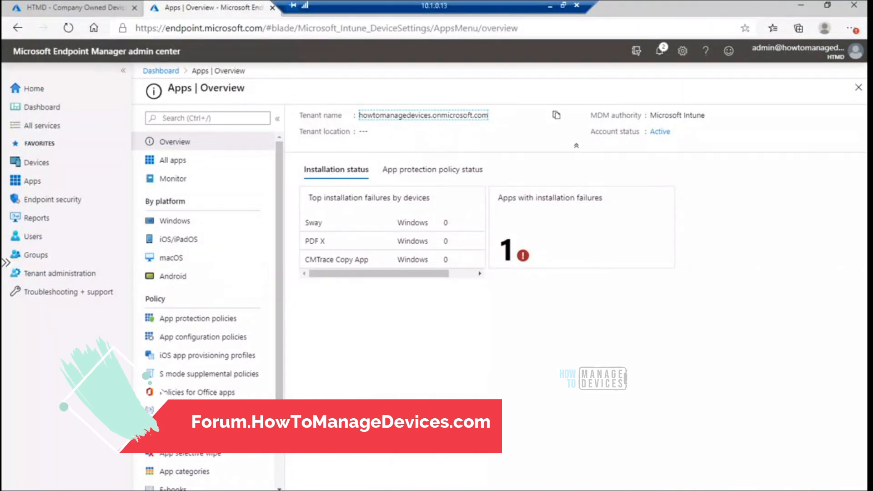
Switch to the 10.1.0.15 remote desktop session and bring up the IntuneManagementExtension Logs folder in File Explorer
click(413, 490)
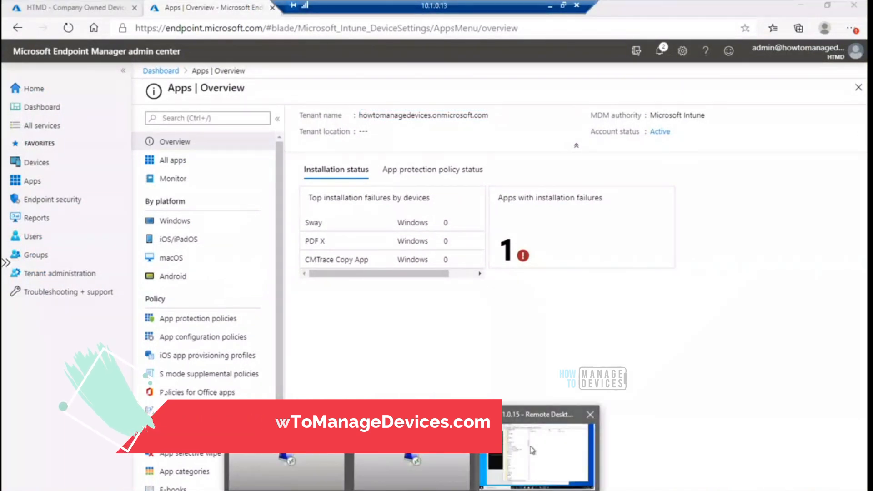
click(521, 452)
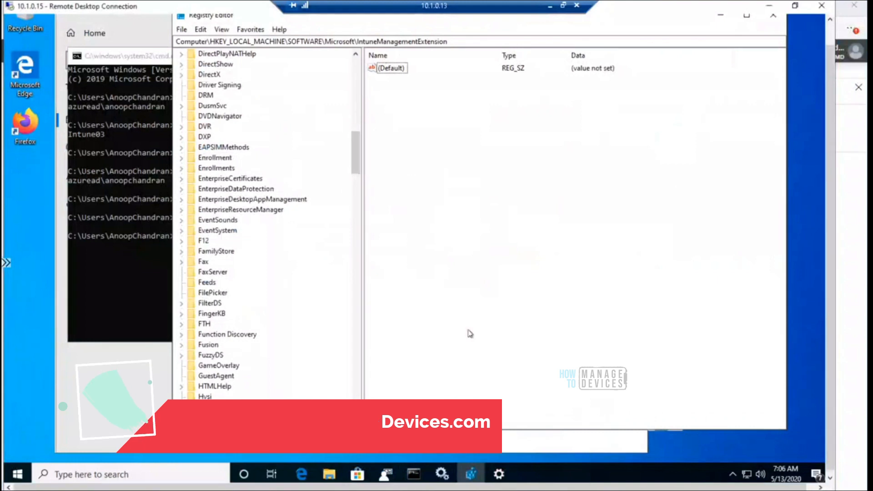
click(329, 475)
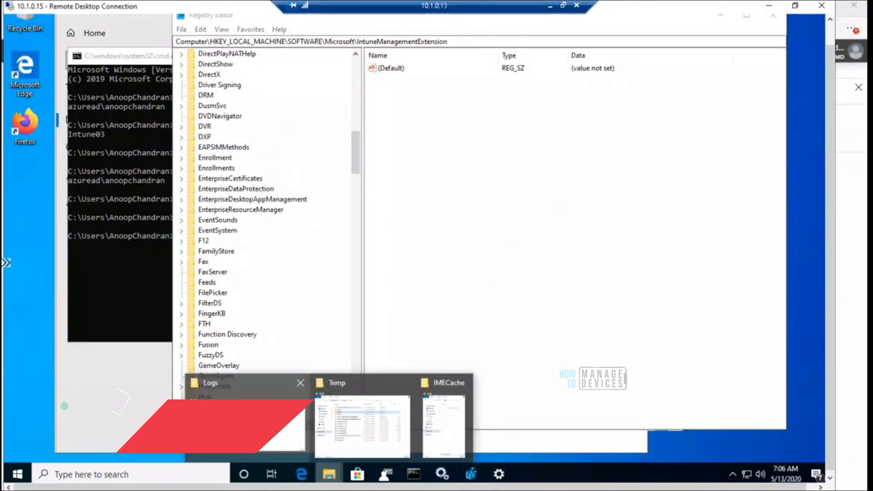
click(248, 411)
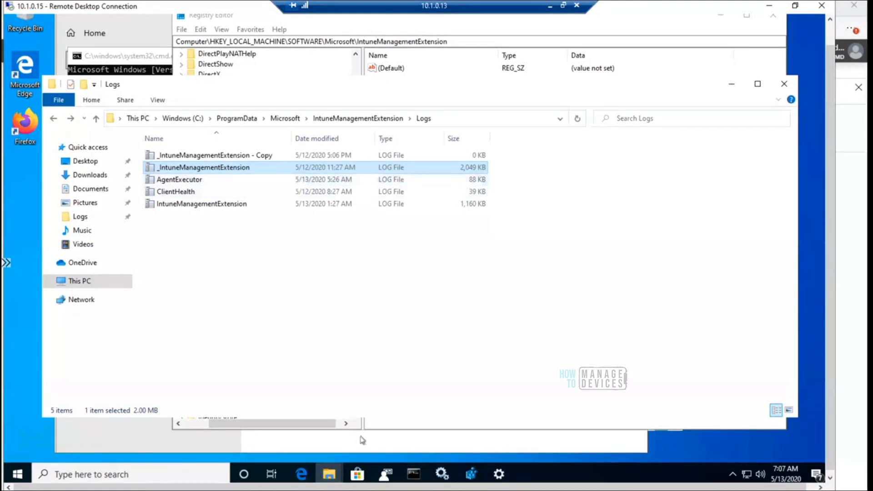
Switch to Registry Editor and trim the address path back to Computer\HKEY_LOCAL_MACHINE\SOFTWARE\
click(470, 475)
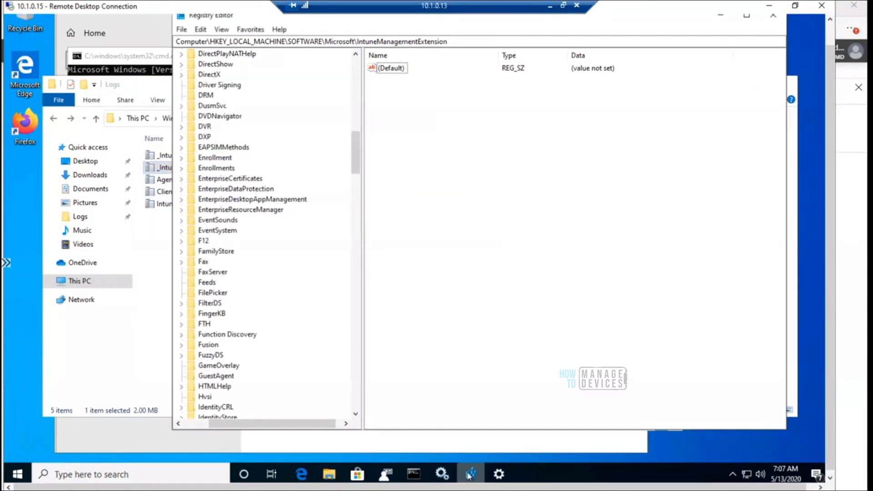
drag(355, 145, 353, 85)
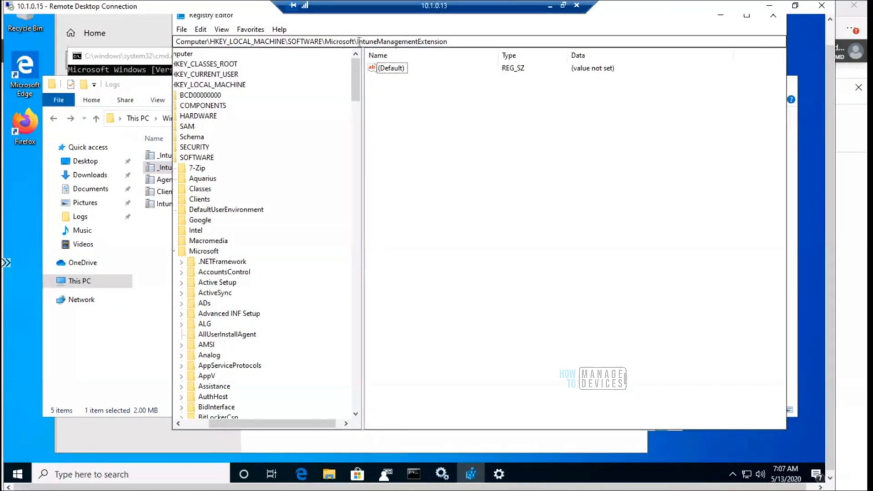
drag(359, 42, 493, 59)
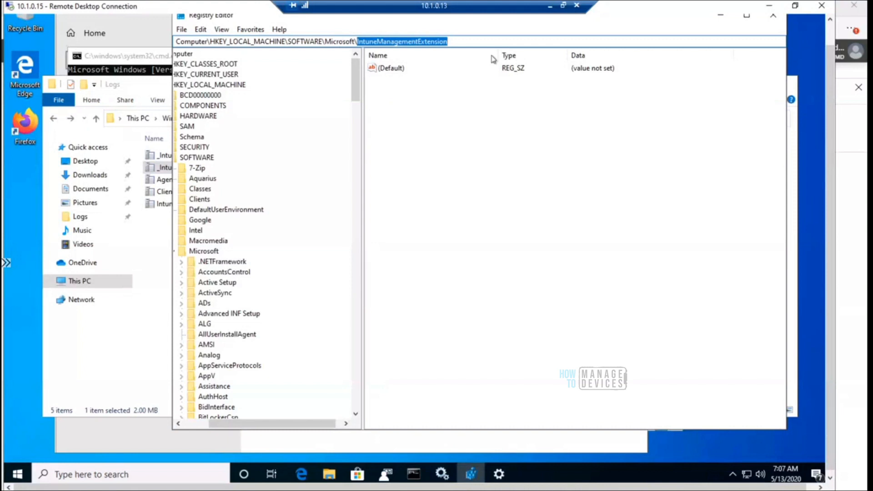
key(BackSpace)
key(BackSpace)
key(BackSpace)
key(BackSpace)
key(BackSpace)
key(BackSpace)
key(BackSpace)
key(BackSpace)
key(BackSpace)
key(BackSpace)
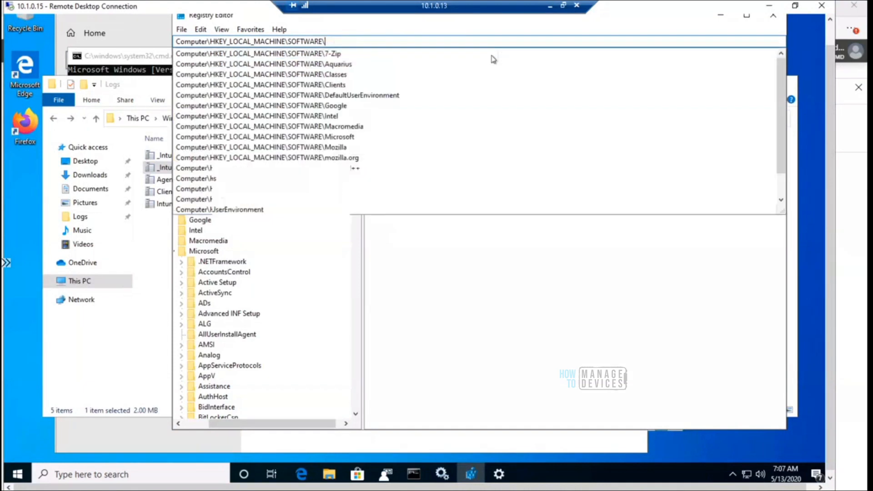
Extend the registry address path with Microsoft\intuneManagementExtension\ to list its subkeys
text(\Micrs)
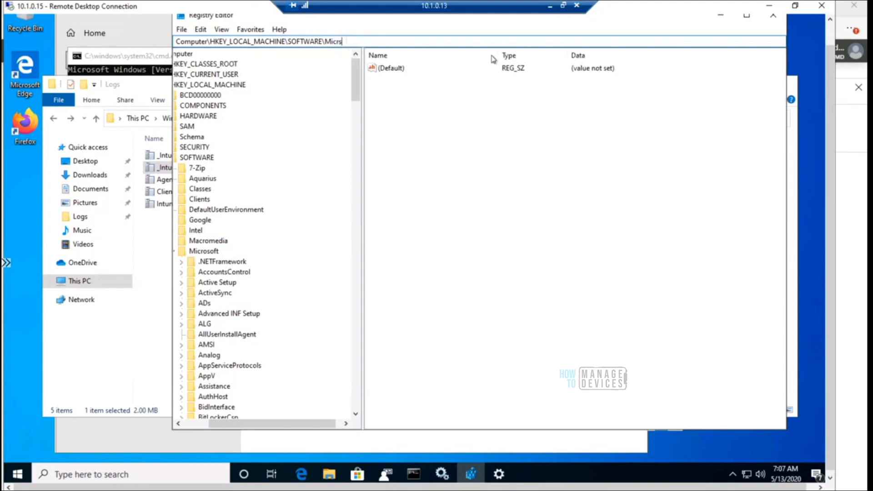
key(BackSpace)
key(Down)
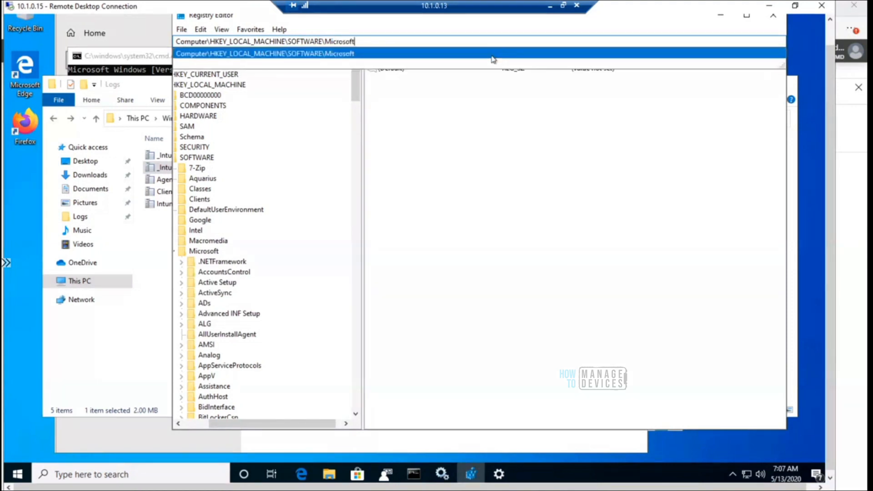
text(\)
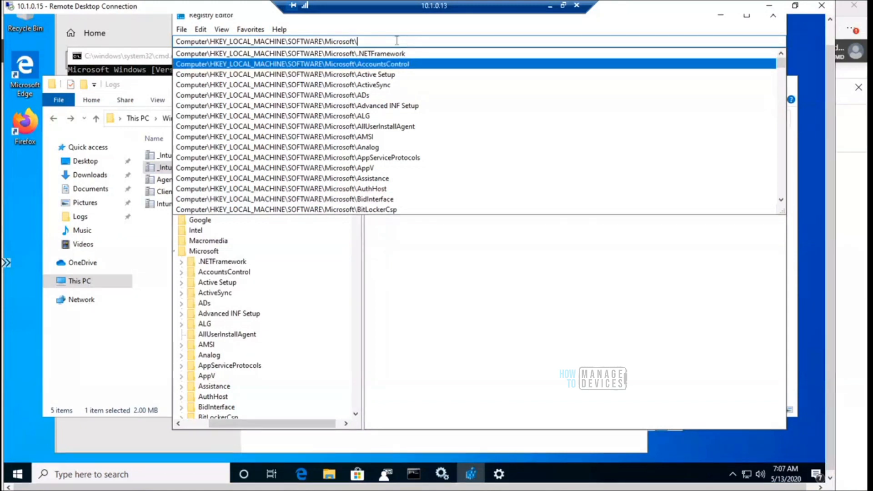
text(intuneManagementExtension)
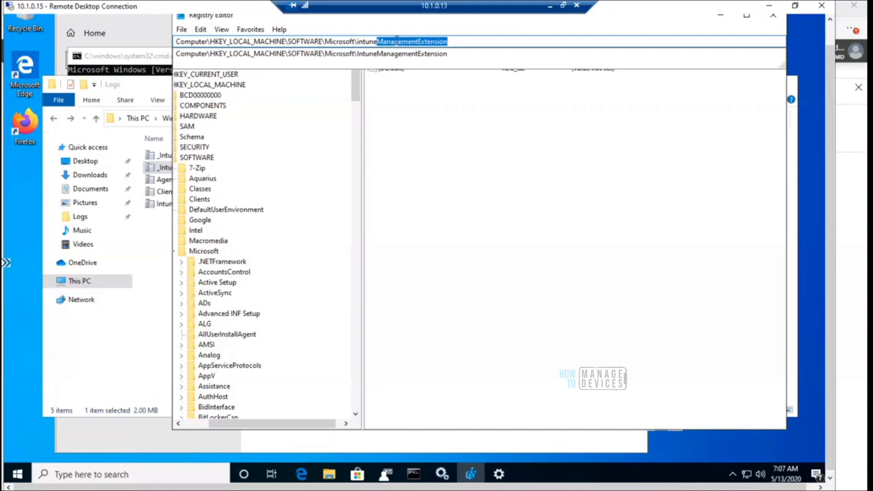
key(End)
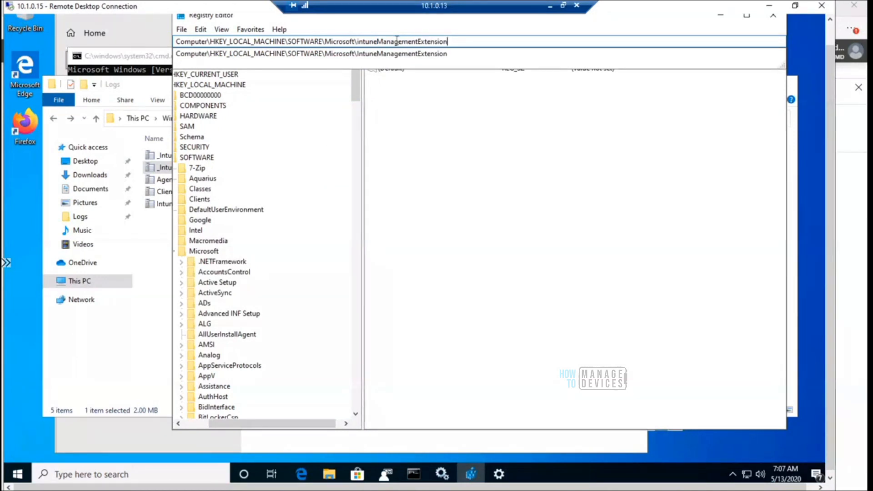
text(\)
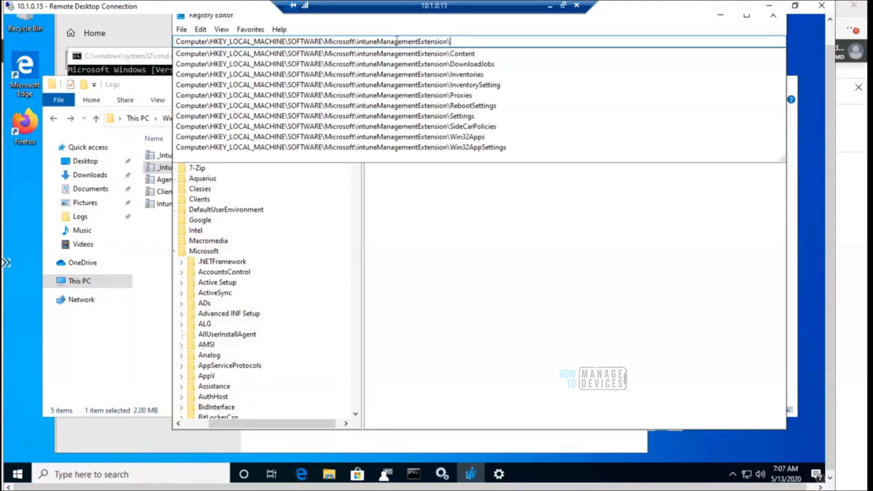
Look through the suggested IntuneManagementExtension subkeys, including Win32Apps and Win32AppSettings, and go to InventorySetting
key(Down)
key(Down)
key(Down)
key(Down)
key(Down)
key(Down)
key(Down)
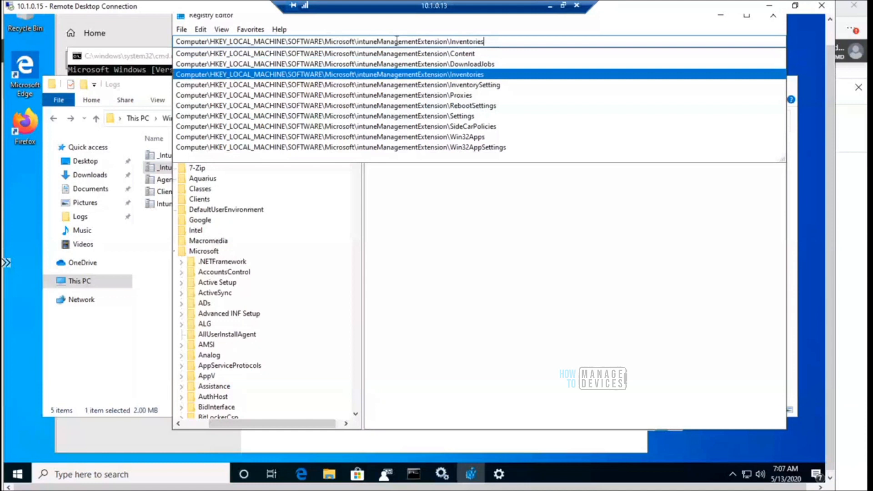
key(Down)
key(Down)
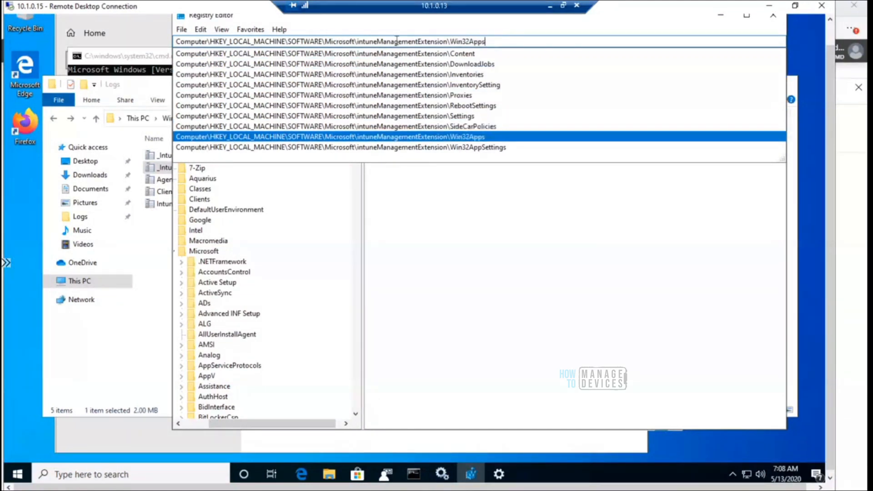
key(Down)
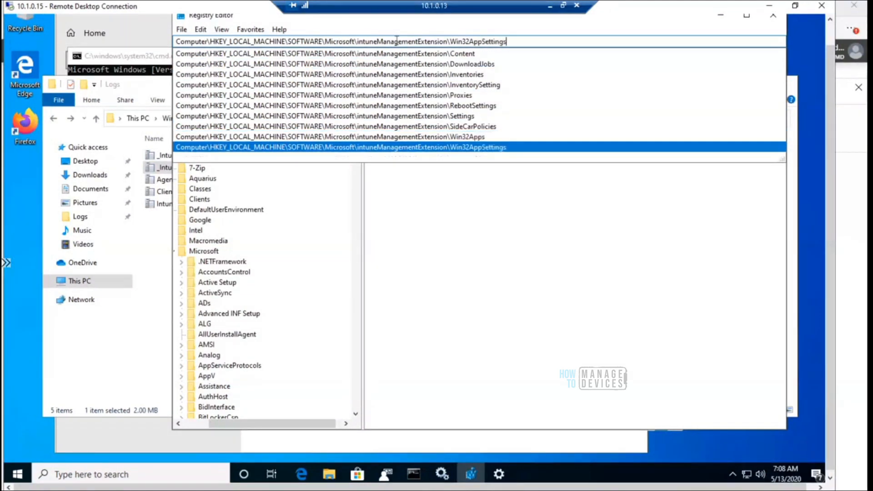
key(Up)
key(Up)
key(Up)
key(Up)
key(Up)
key(Up)
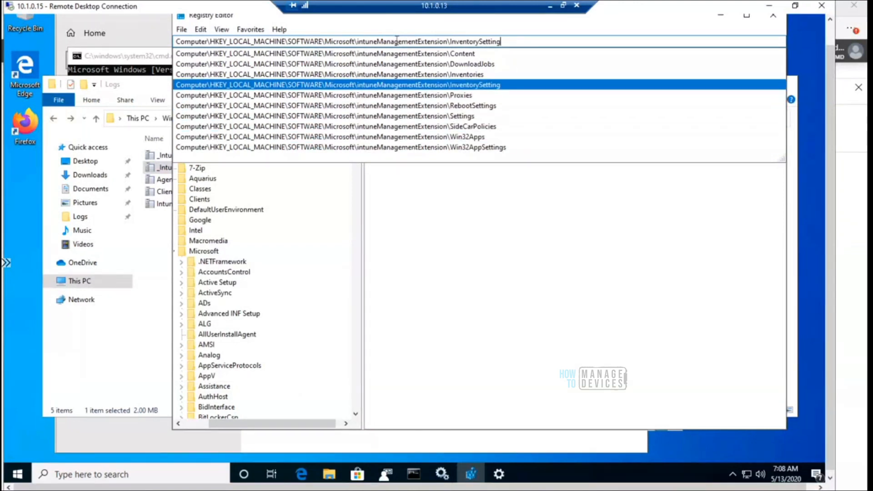
key(Up)
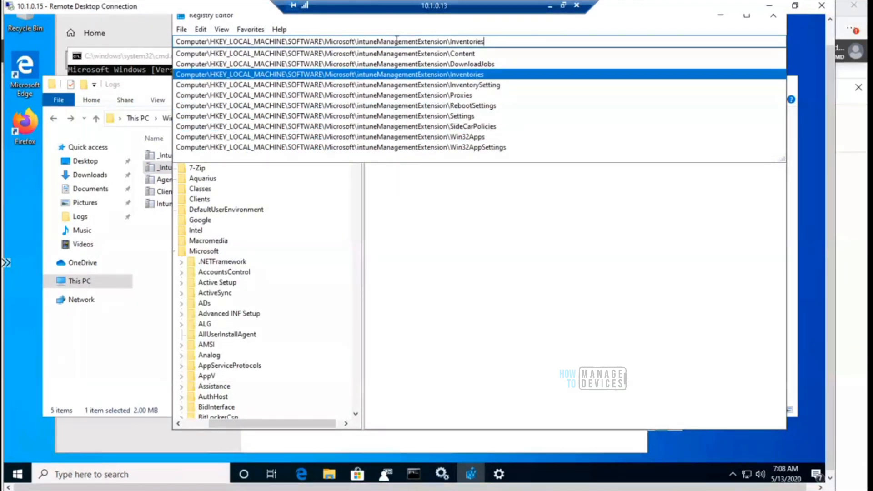
key(Down)
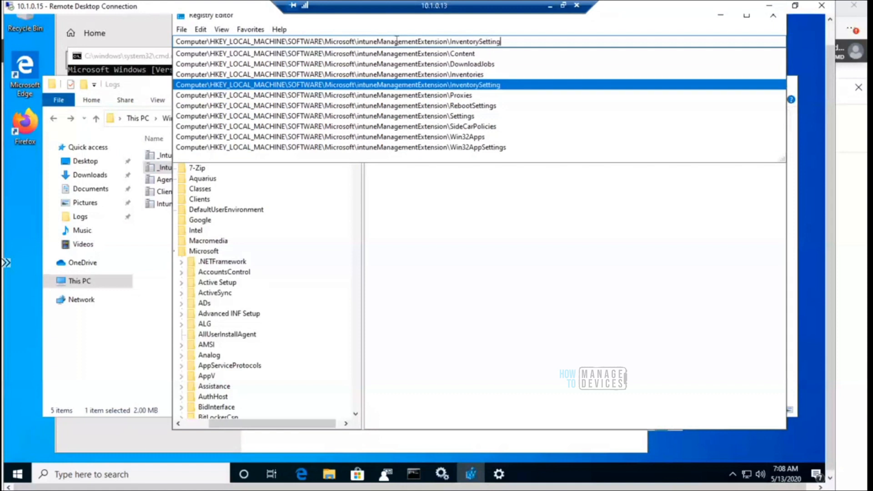
key(Return)
drag(356, 187, 357, 216)
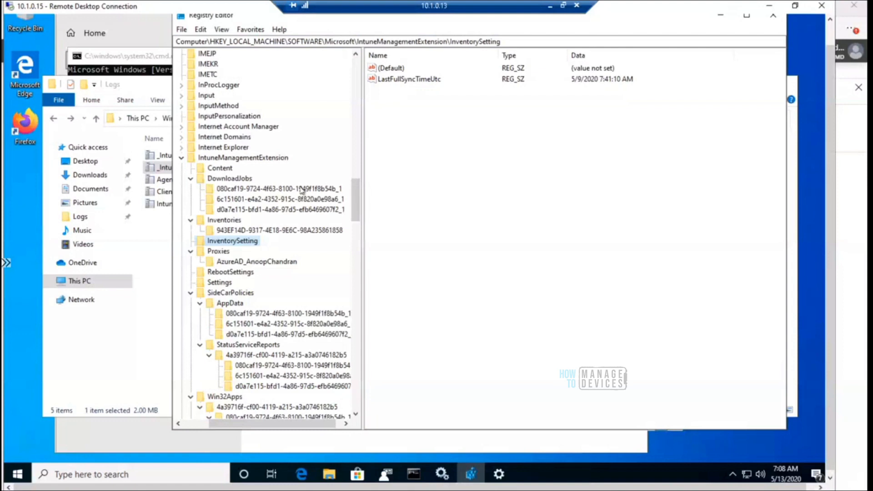
click(302, 190)
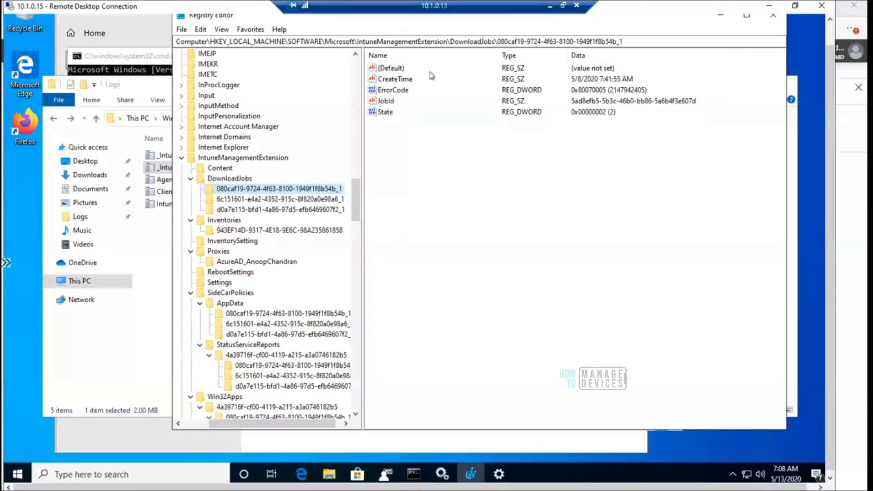
right_click(313, 190)
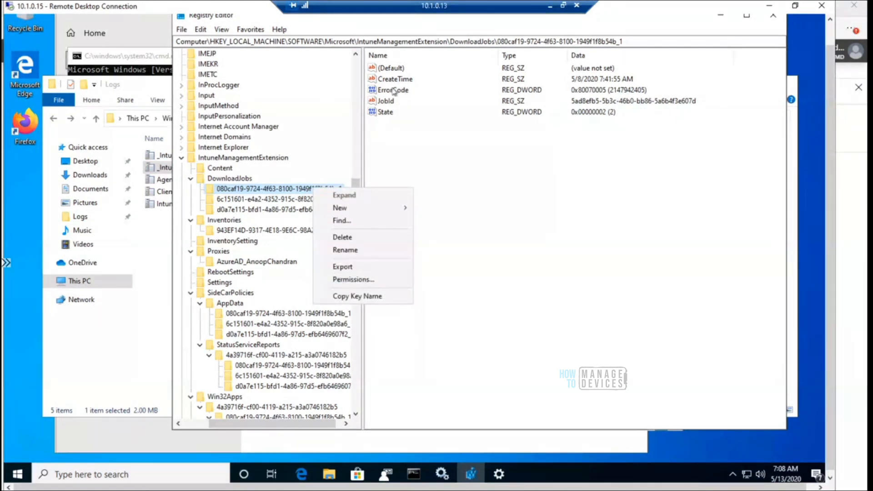
click(475, 170)
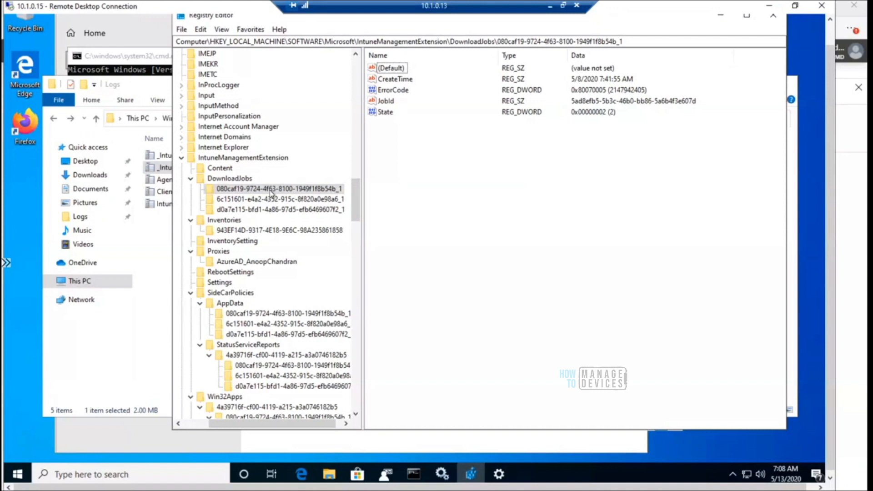
right_click(271, 191)
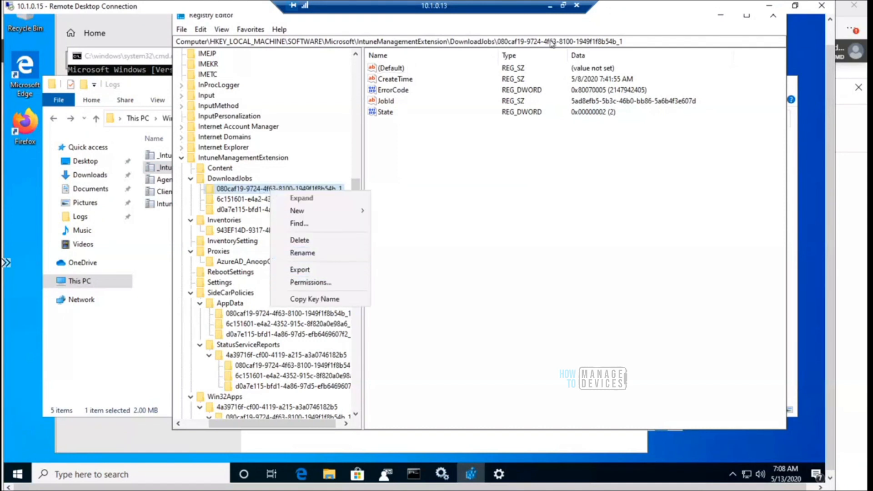
click(631, 41)
drag(630, 41, 497, 42)
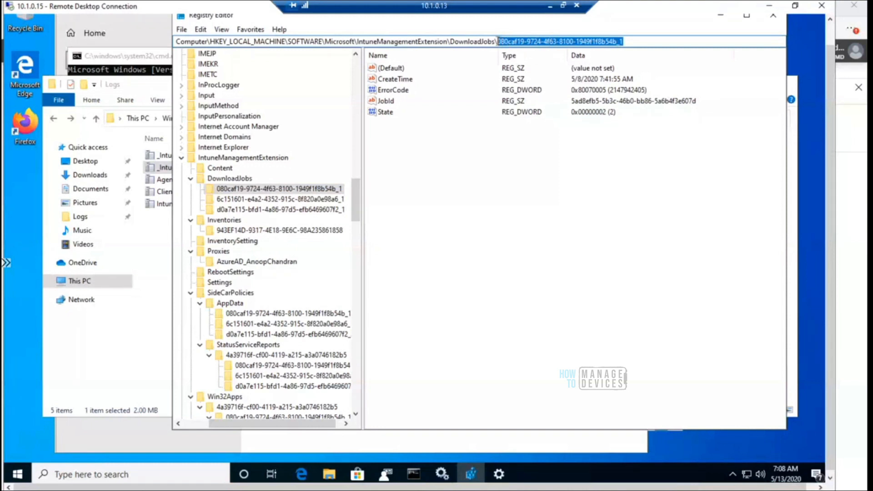
Switch to the Logs folder and check the contents of the _IntuneManagementExtension - Copy log, closing it again
click(328, 476)
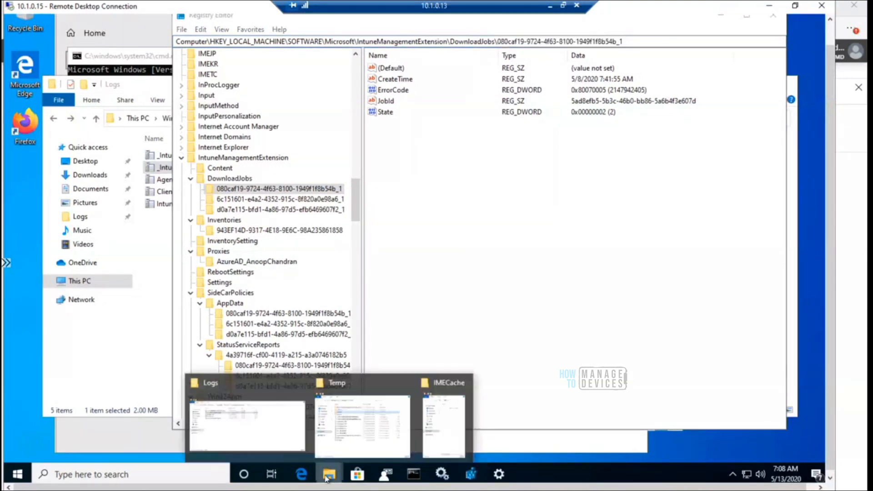
click(245, 416)
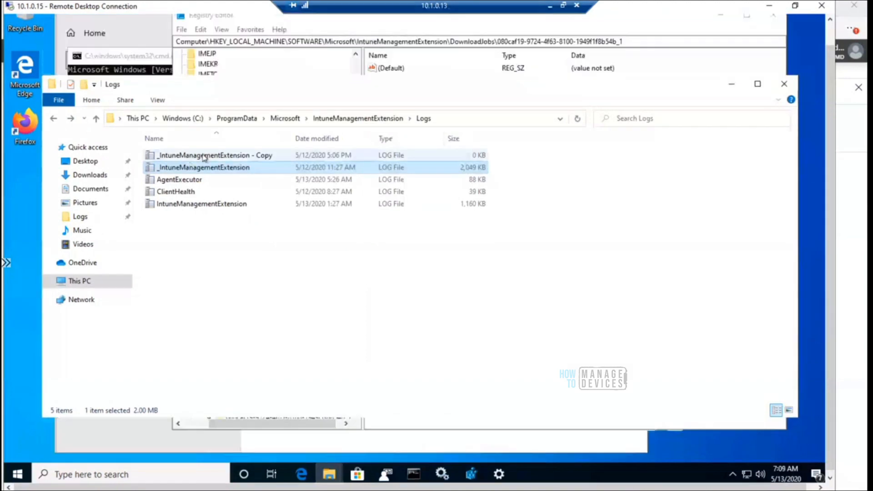
double_click(201, 156)
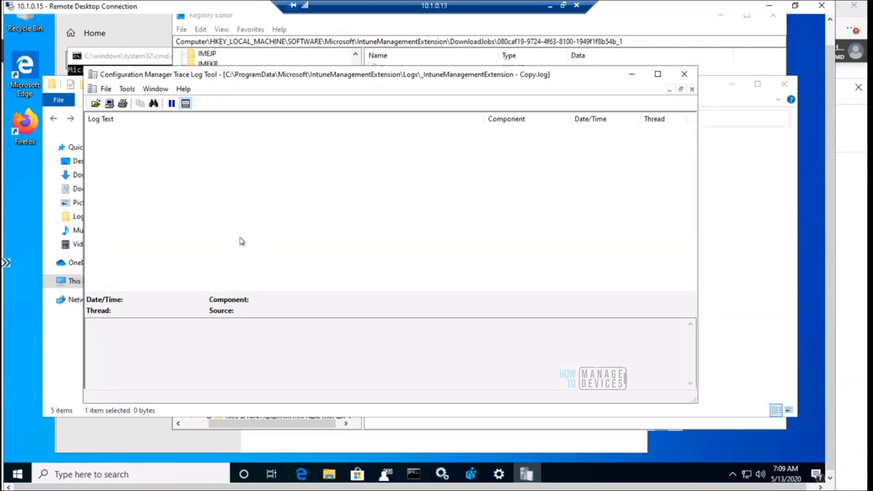
click(685, 75)
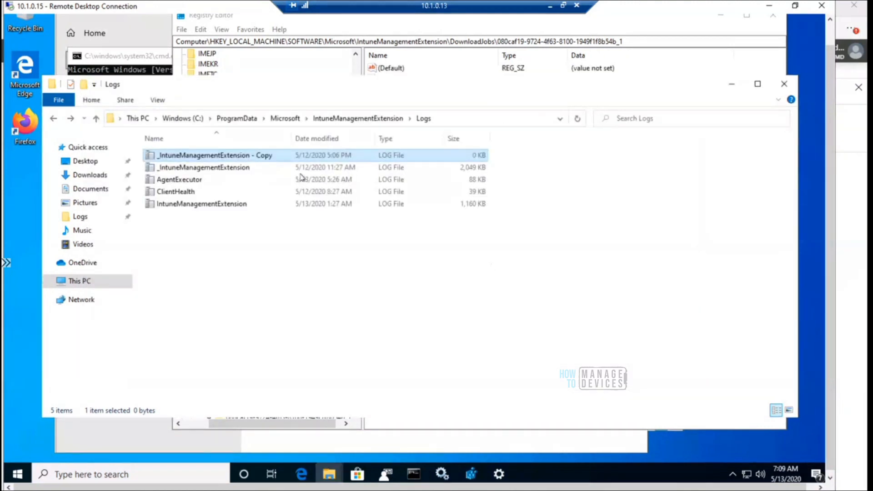
double_click(237, 168)
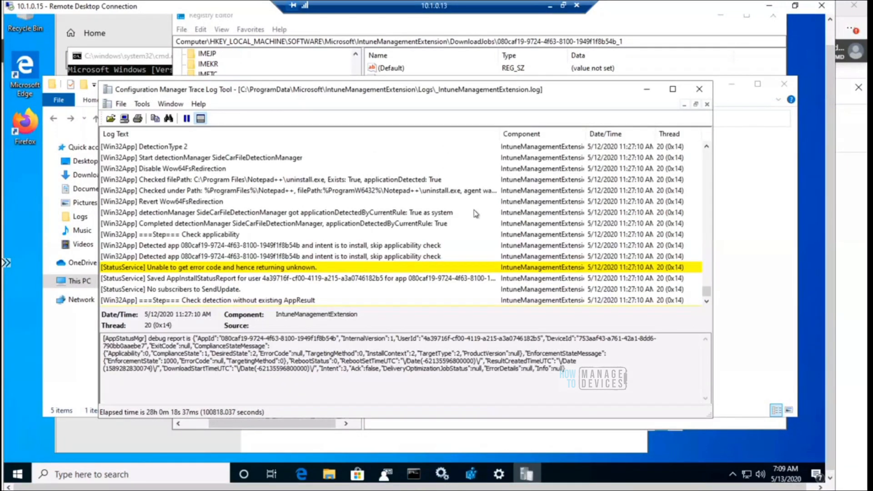
key(ctrl+f)
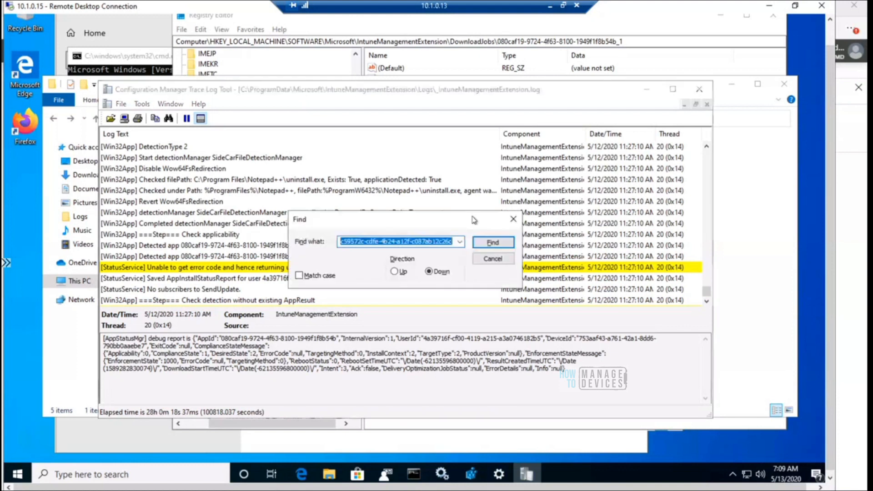
key(ctrl+v)
click(489, 245)
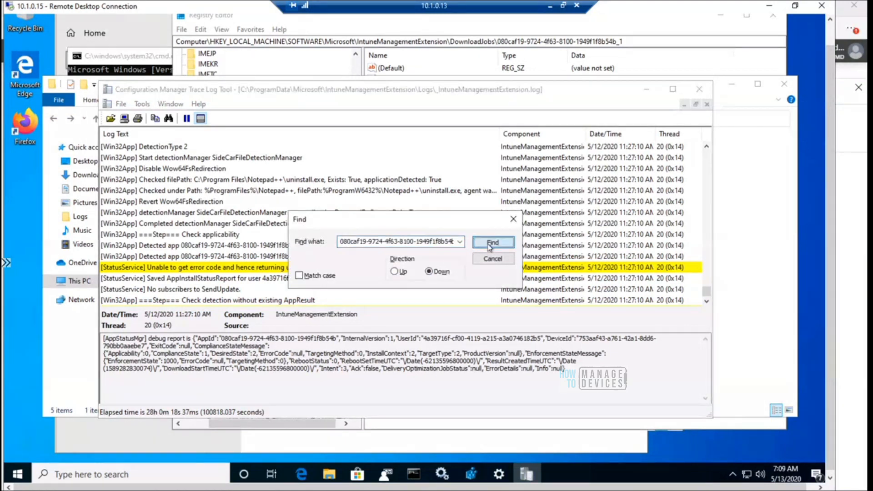
click(471, 277)
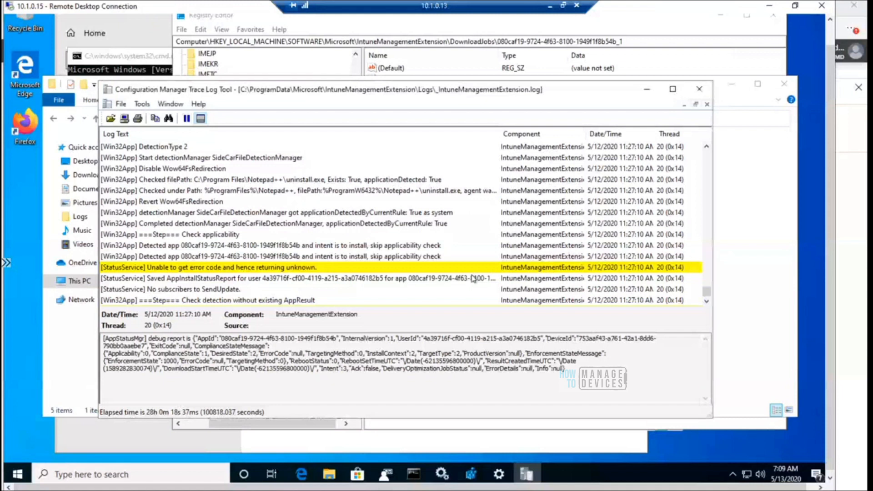
Repeat the search for the same app ID in the upward direction and close the log
key(ctrl+f)
click(396, 272)
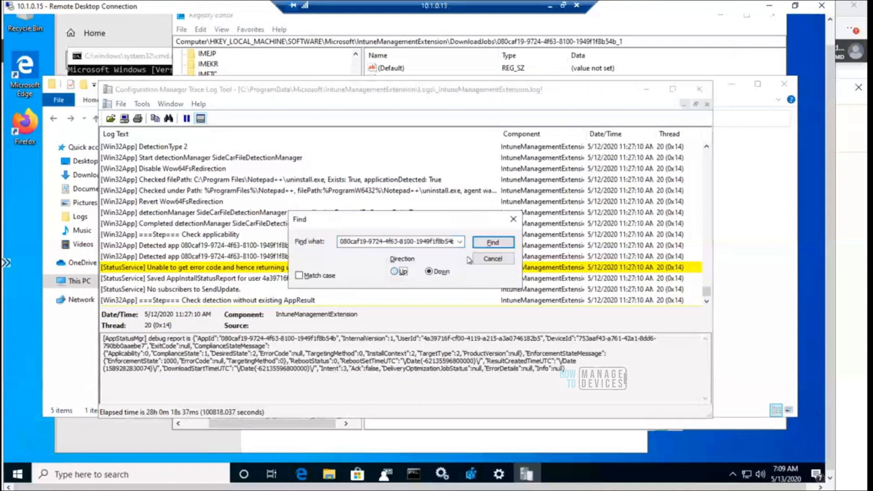
click(498, 245)
click(478, 274)
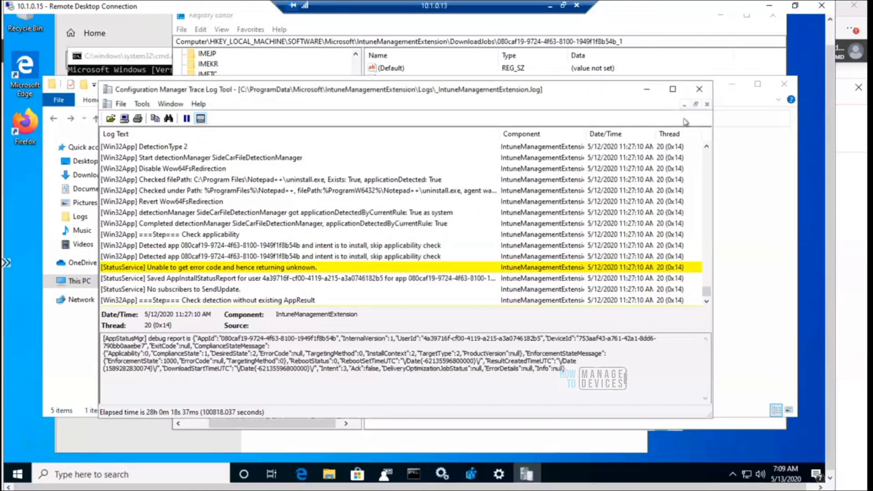
click(699, 89)
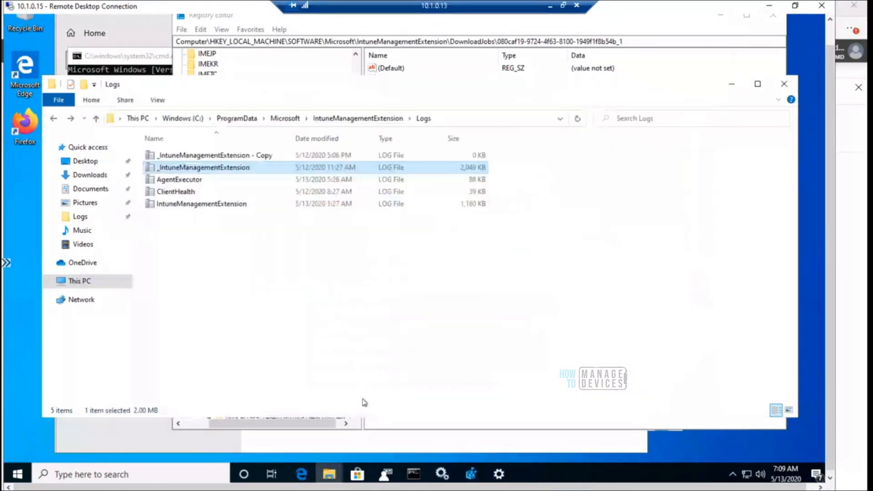
Open the DownloadJobs subkey 6c151601-e4a2-4352-915c-8f820a0e98a6_1 in Registry Editor and copy its ID without the _1 suffix from the address path
click(364, 424)
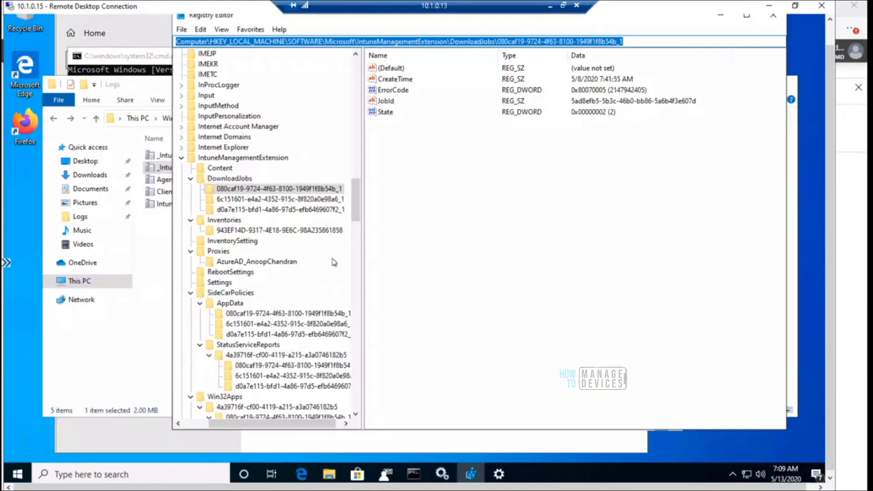
click(307, 201)
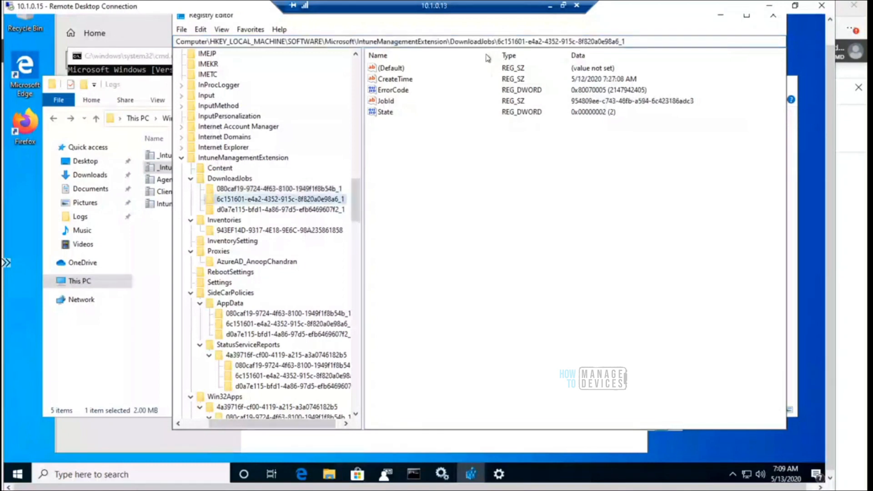
drag(501, 41, 621, 41)
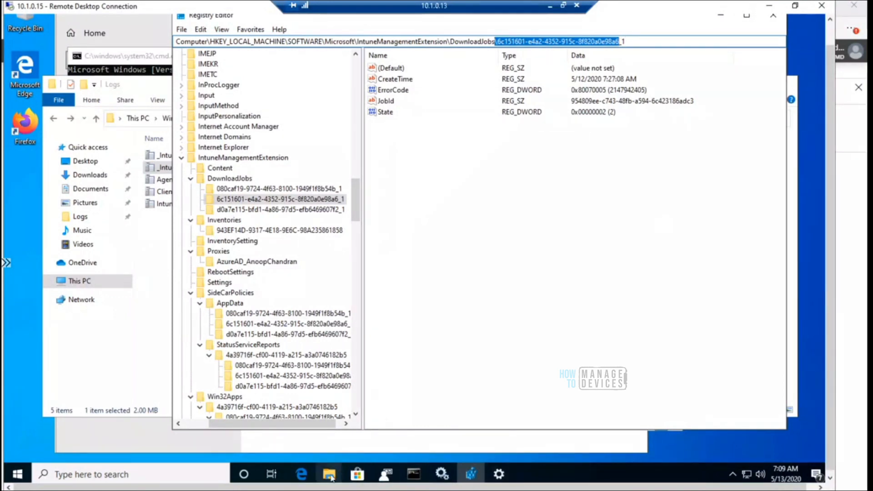
Reopen the _IntuneManagementExtension log from the Logs folder and find the copied app ID 6c151601-e4a2-4352-915c-8f820a0e98a6
mouse_move(330, 477)
click(240, 388)
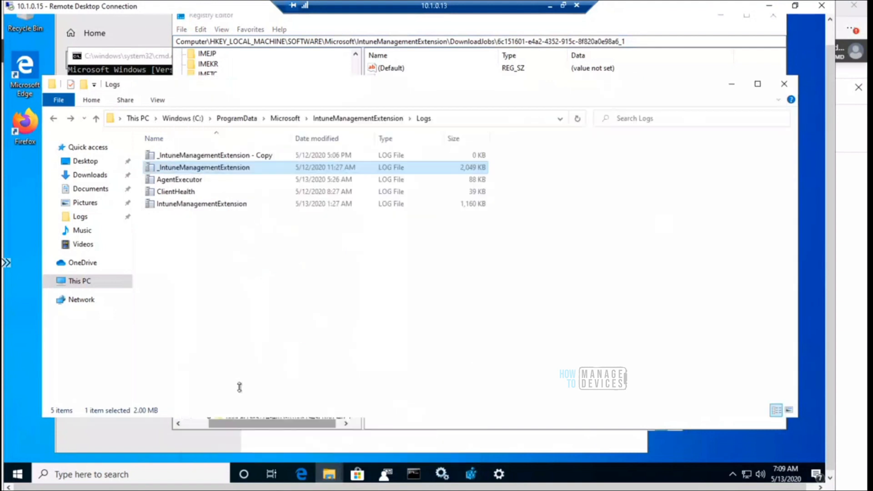
double_click(242, 168)
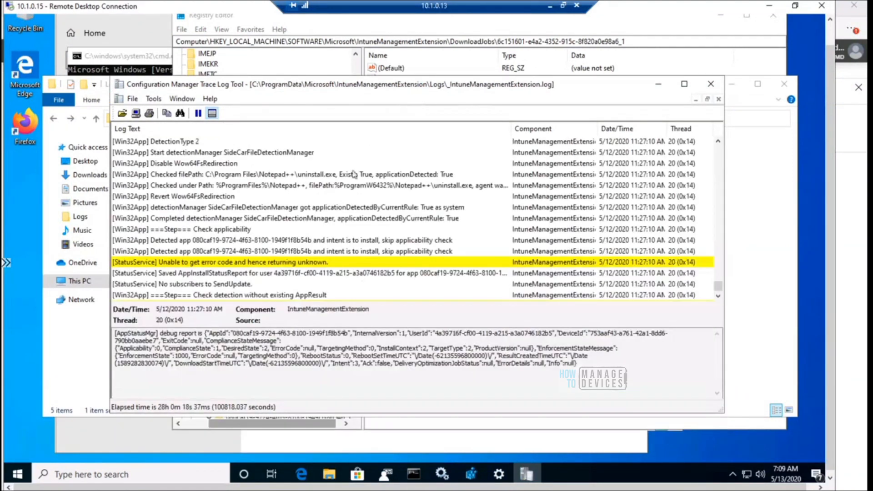
click(355, 174)
key(ctrl+f)
key(ctrl+v)
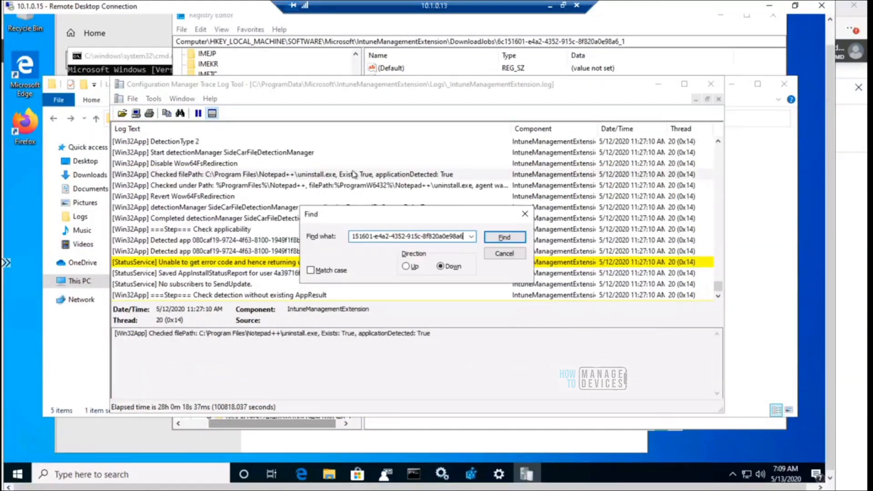
click(504, 238)
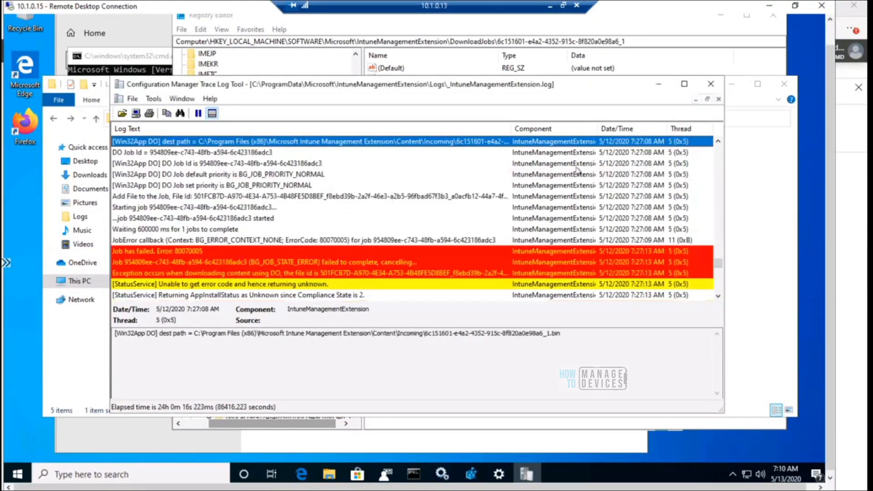
Maximize the log window and examine the Win32App DO destination path entry and the download entries that follow it
click(684, 85)
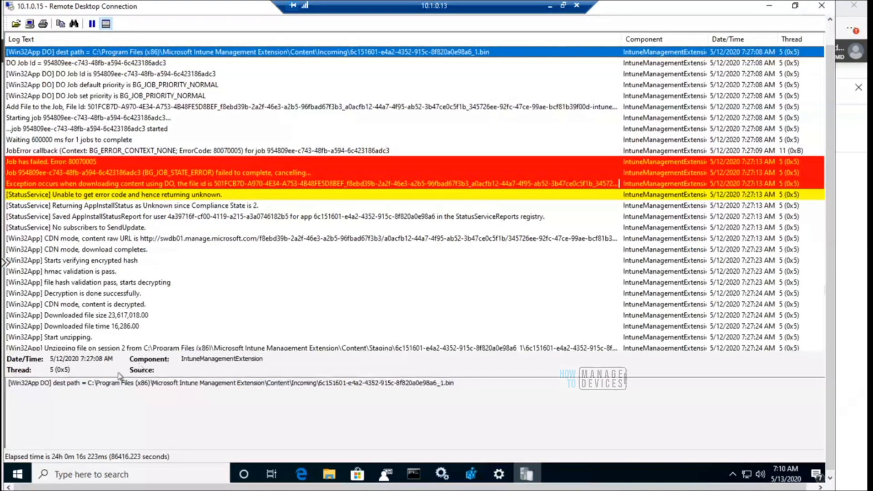
click(88, 385)
drag(113, 388, 463, 386)
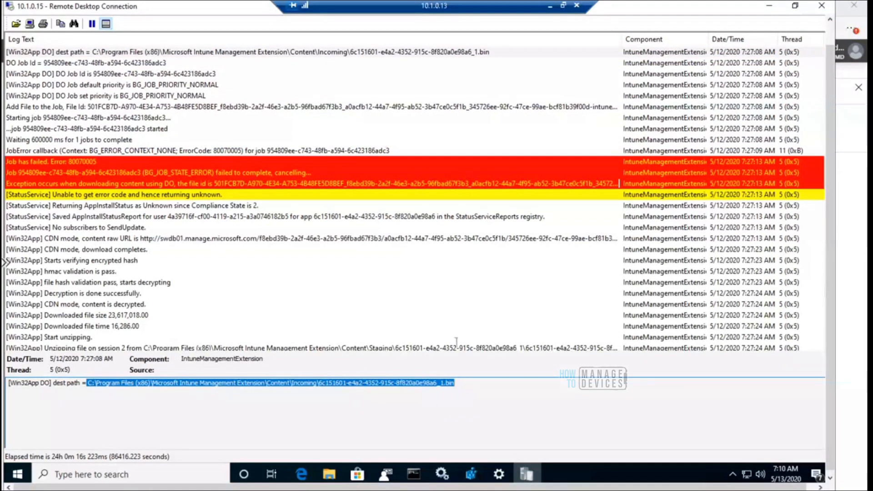
click(371, 51)
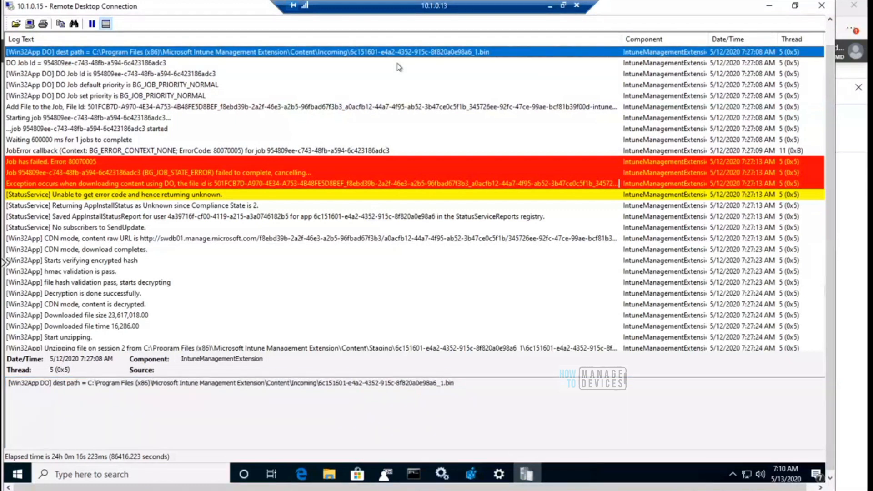
key(Page_Down)
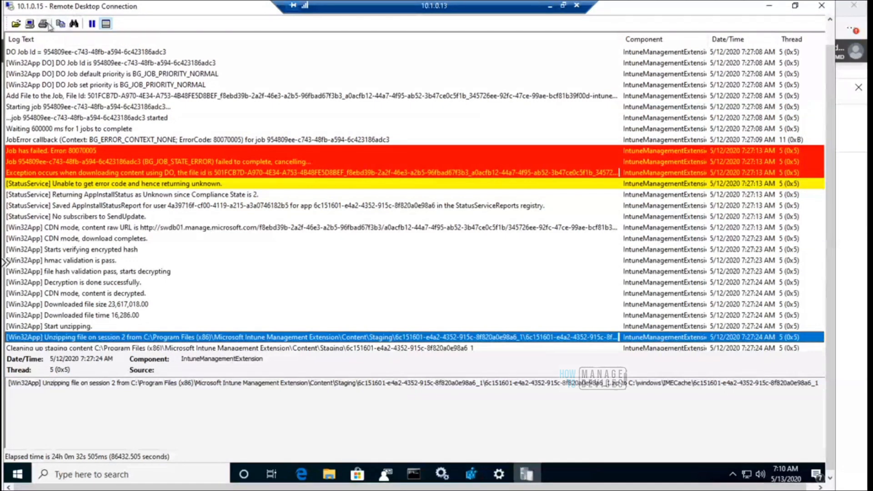
Dismiss the Find dialog and open the log's filter settings at the entry text value
click(75, 25)
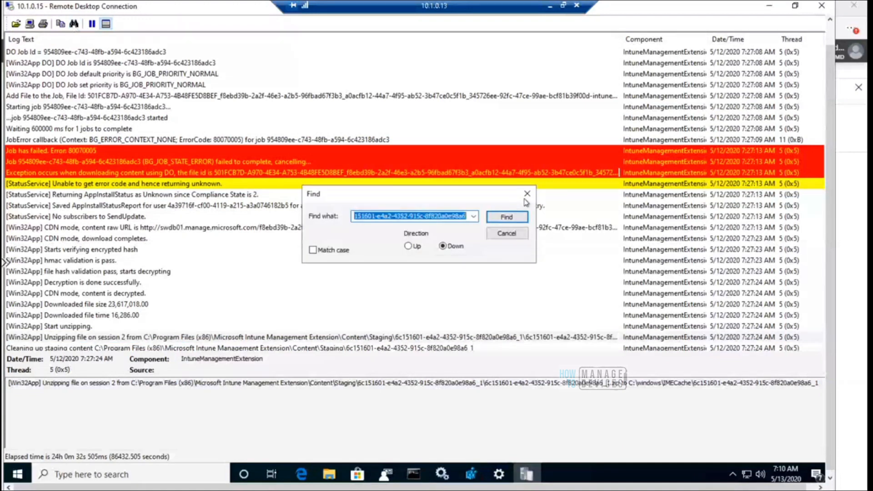
click(527, 195)
drag(831, 165, 831, 142)
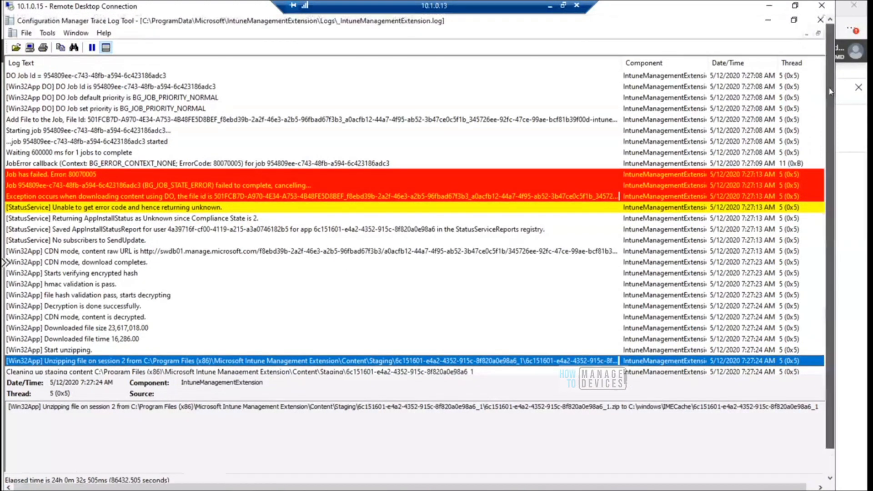
click(47, 32)
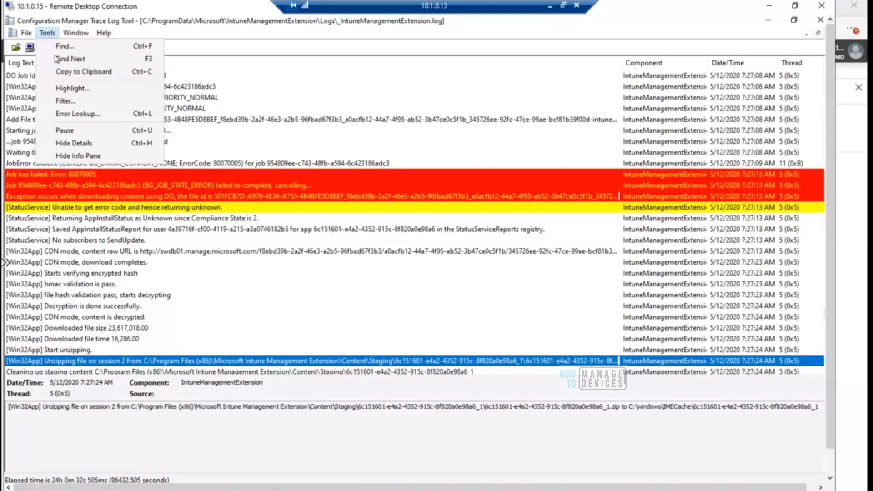
click(78, 103)
click(418, 217)
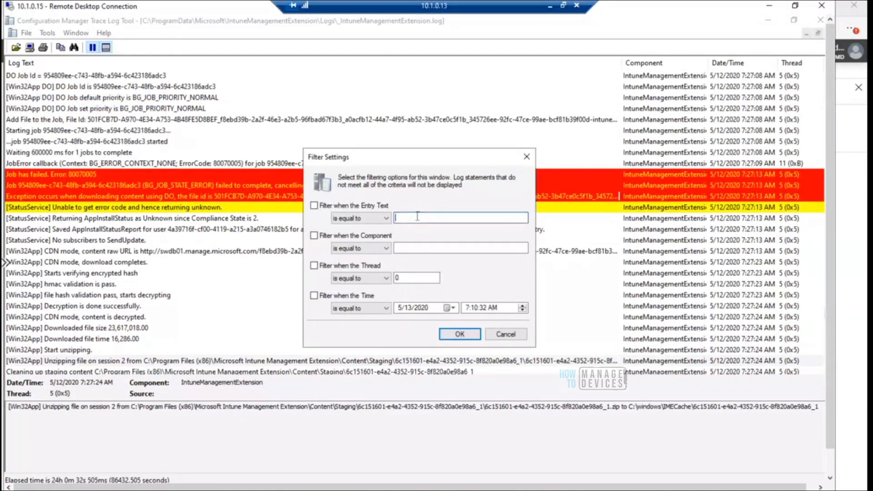
key(ctrl+v)
key(Left)
key(Left)
key(Left)
key(Left)
key(Left)
key(Left)
key(Left)
key(Left)
key(Left)
key(Left)
key(Left)
key(Left)
key(Left)
key(Left)
key(Left)
key(Left)
key(Left)
key(Left)
key(Left)
key(Left)
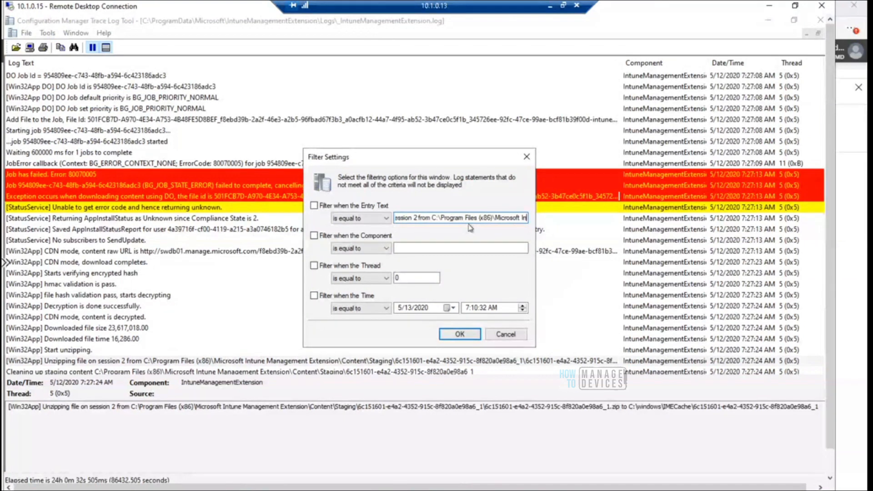
key(Delete)
key(Delete)
key(Delete)
key(Delete)
key(Delete)
key(Delete)
key(Delete)
key(Delete)
key(Delete)
key(Delete)
key(Delete)
key(Delete)
key(Delete)
key(Delete)
key(Delete)
key(Delete)
key(Delete)
key(Delete)
key(Delete)
key(Delete)
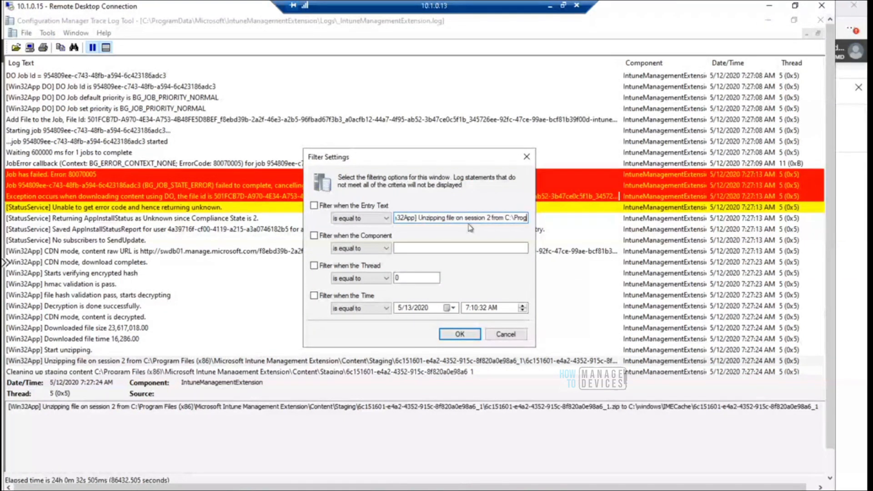
key(BackSpace)
key(BackSpace)
key(BackSpace)
key(BackSpace)
key(BackSpace)
key(BackSpace)
key(BackSpace)
key(BackSpace)
key(BackSpace)
key(BackSpace)
key(BackSpace)
key(BackSpace)
key(BackSpace)
key(BackSpace)
key(BackSpace)
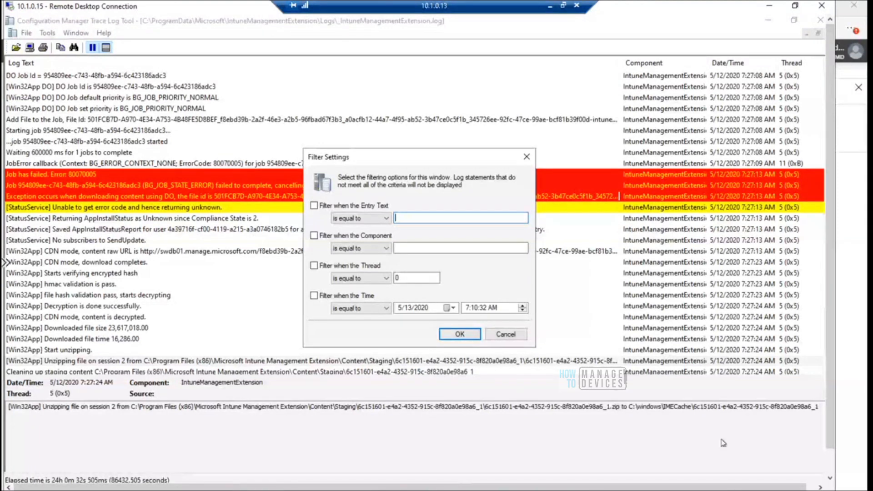
Switch to Registry Editor and copy the ID 6c151601-e4a2-4352-915c-8f820a0e98a6 from the address path
drag(831, 442, 829, 487)
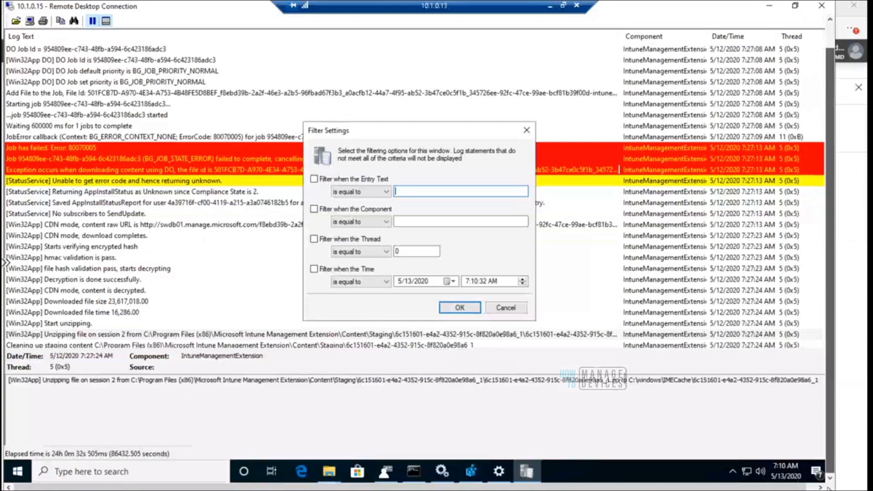
click(472, 475)
click(499, 39)
drag(625, 40, 635, 40)
key(ctrl+c)
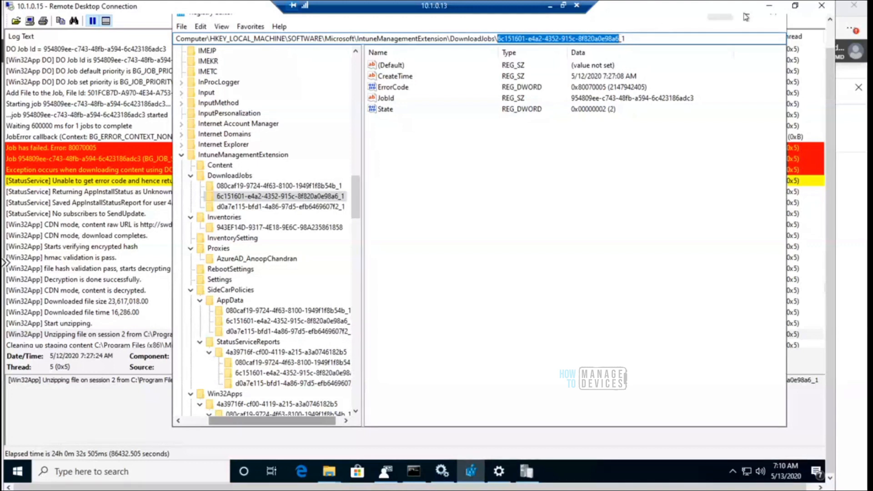
Filter the log to entries whose text contains 6c151601-e4a2-4352-915c-8f820a0e98a6 and apply the filter
click(124, 224)
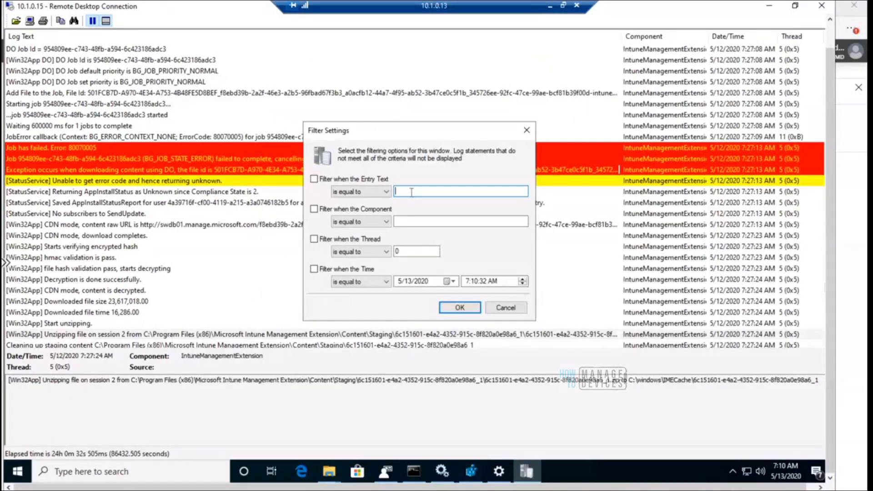
key(ctrl+v)
click(351, 192)
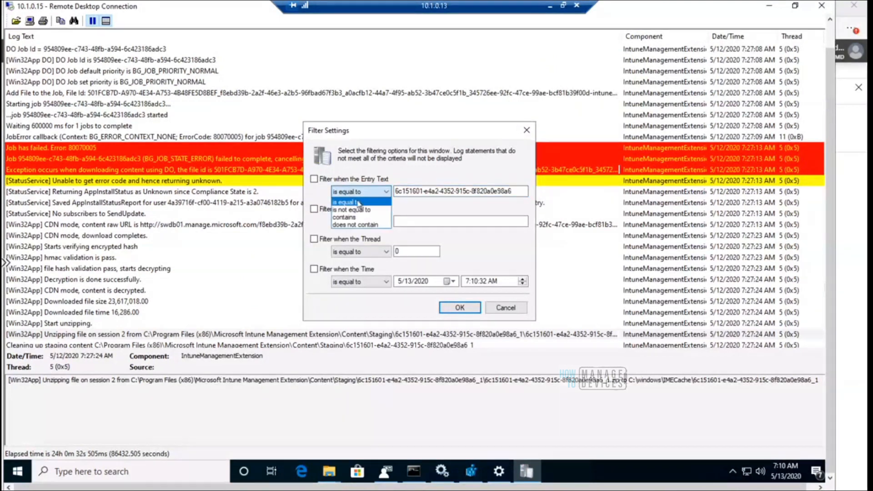
click(361, 217)
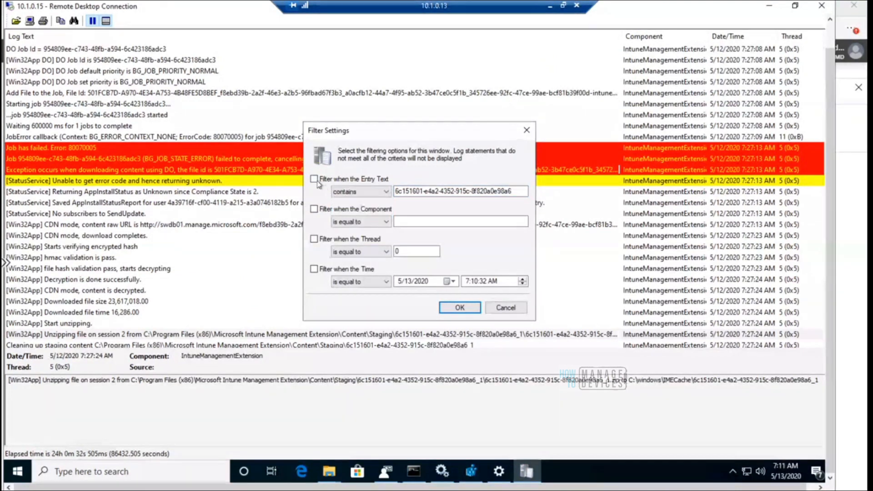
click(313, 179)
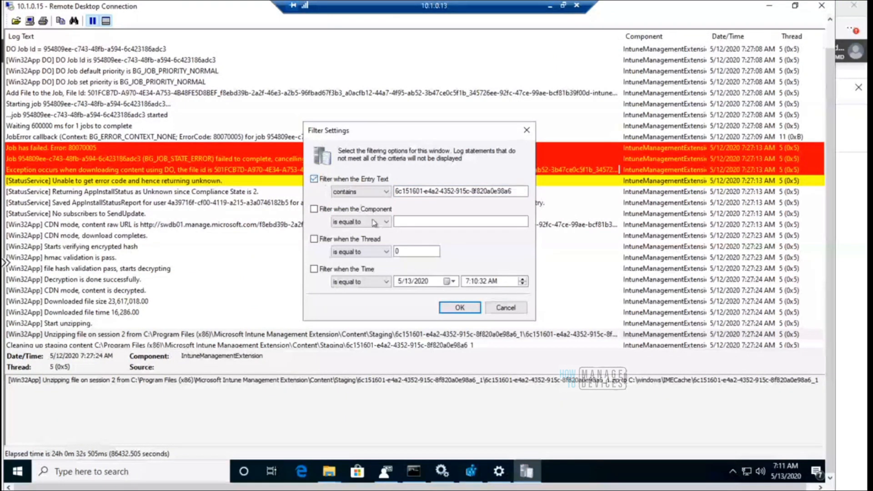
click(460, 308)
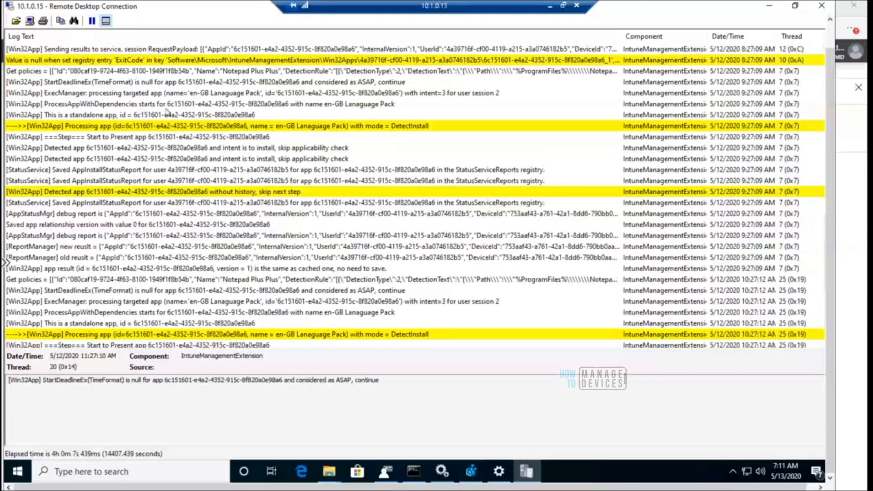
Examine the filtered entries from the Start to Present app line to the final StartDeadlineEx entry, including the AppStatusMgr debug report
click(281, 345)
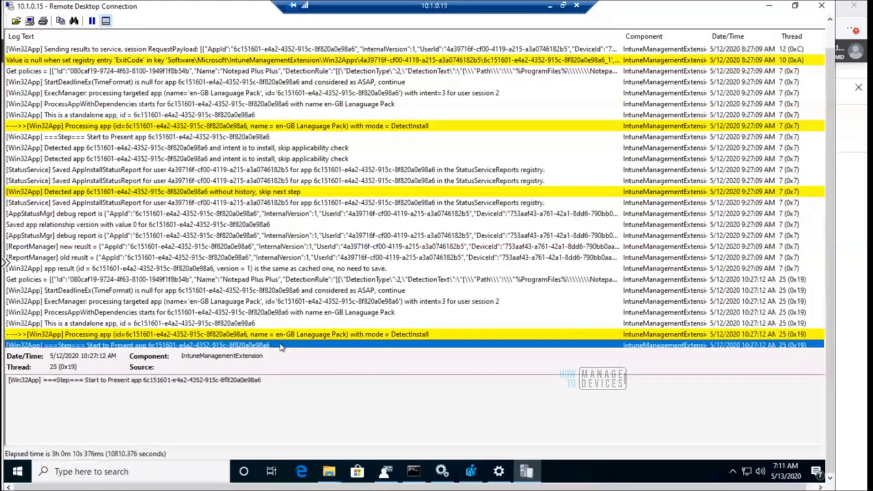
key(Down)
key(Down)
key(Down)
key(Down)
key(Down)
key(Down)
key(Down)
key(Down)
key(Down)
key(Down)
key(Down)
key(Down)
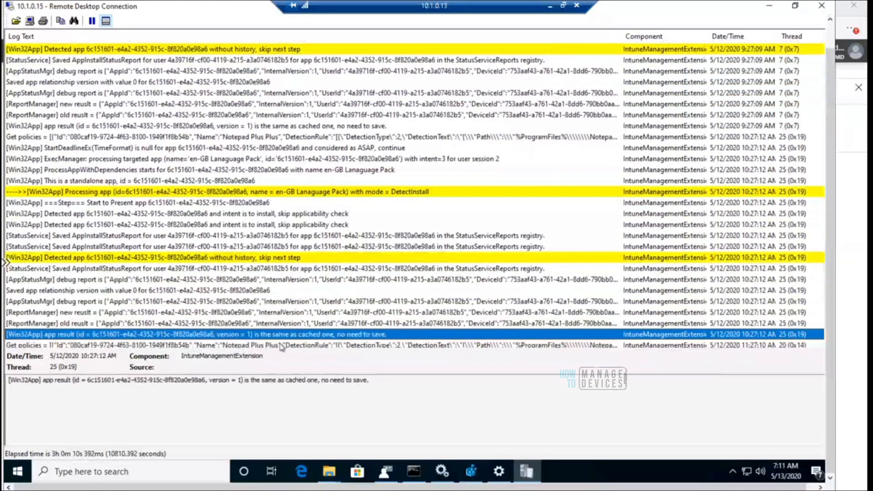
key(Down)
key(Down)
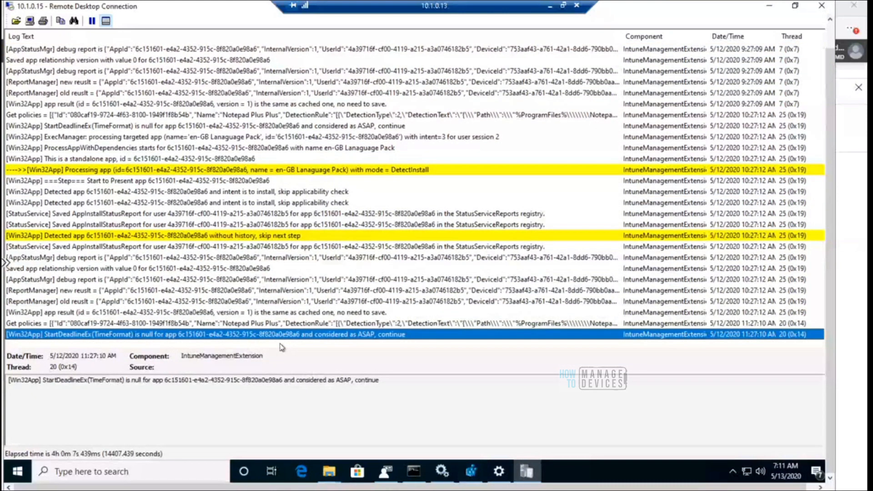
click(398, 258)
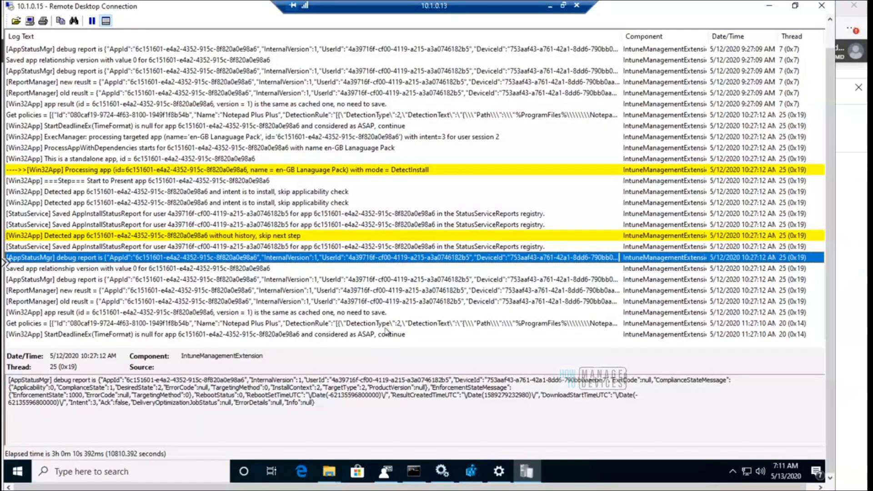
click(386, 335)
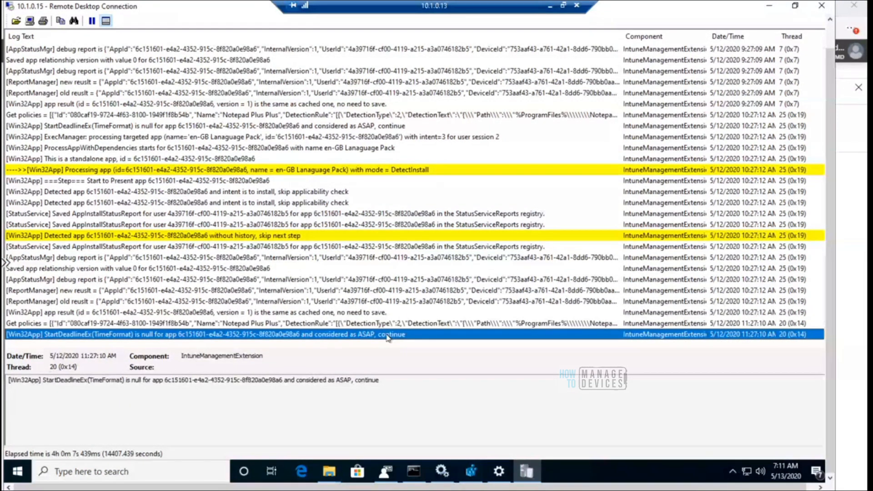
Read back through the filtered log entries to the app result entry logged on 5/12/2020 at 7:30:02 AM
key(Up)
key(Up)
key(Up)
key(Up)
key(Up)
key(Up)
key(Up)
key(Up)
key(Up)
key(Up)
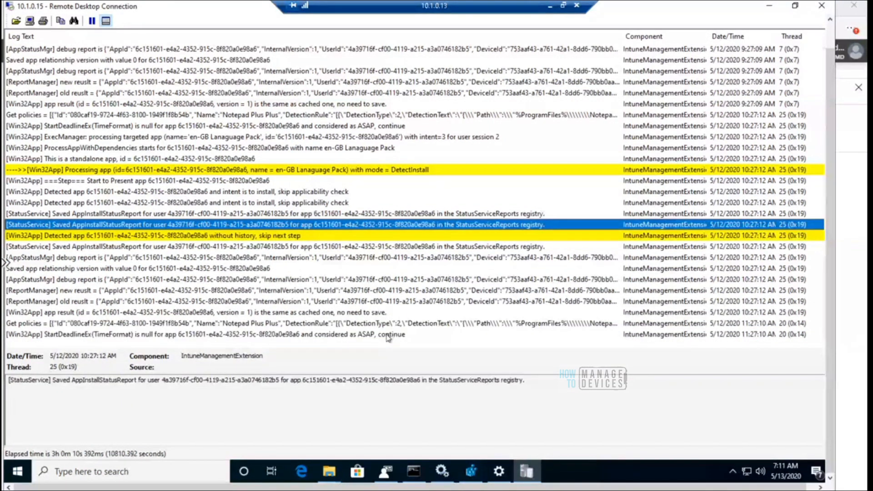
key(Up)
key(Up)
key(Up)
key(Up)
key(Up)
key(Up)
key(Up)
key(Up)
key(Up)
key(Up)
key(Up)
key(Up)
key(Up)
key(Up)
key(Up)
key(Up)
key(Up)
key(Up)
key(Up)
key(Up)
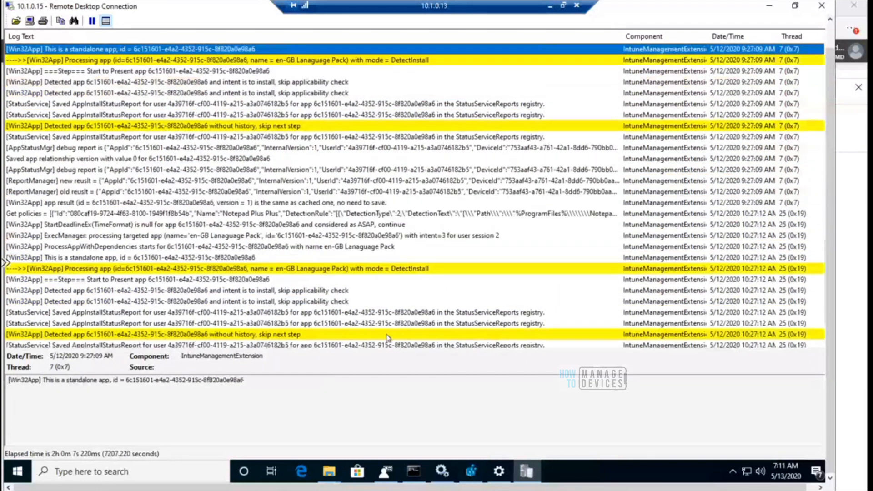
key(Up)
key(Up)
key(Up)
key(Up)
key(Up)
key(Up)
key(Up)
key(Up)
key(Up)
key(Up)
key(Up)
key(Up)
key(Up)
key(Up)
key(Up)
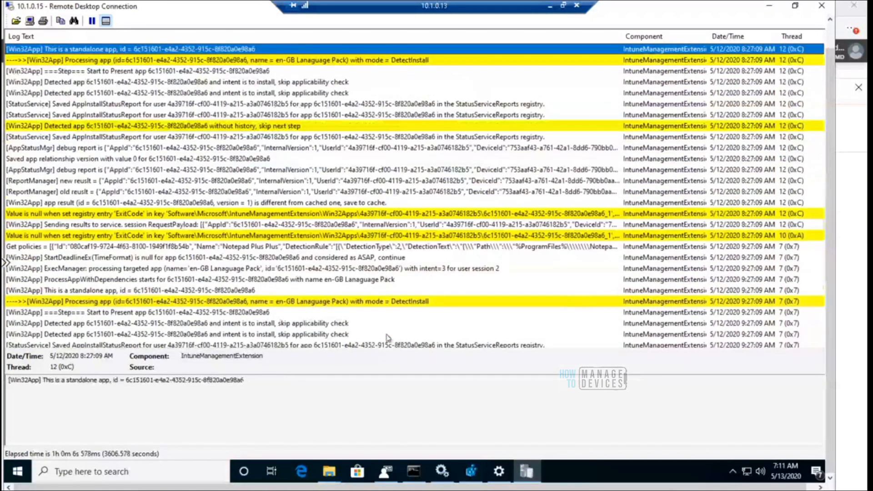
key(Up)
key(Up)
key(Up)
key(Up)
key(Up)
key(Up)
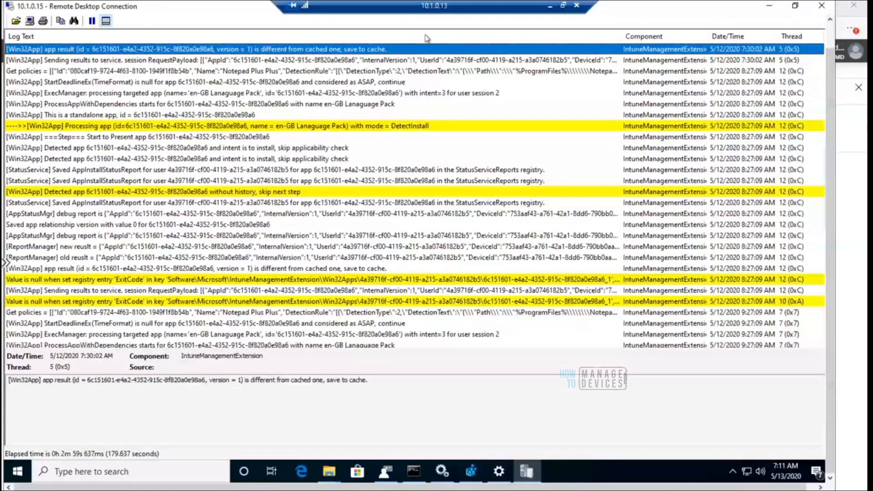
drag(829, 75, 825, 42)
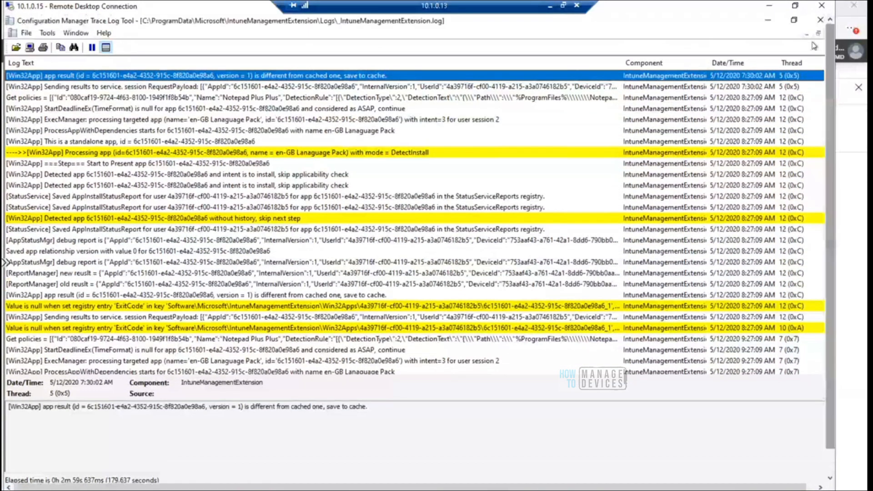
Minimize the log window and view the values of the Inventories subkey and the Azure AD user's Proxies subkey in Registry Editor
click(768, 20)
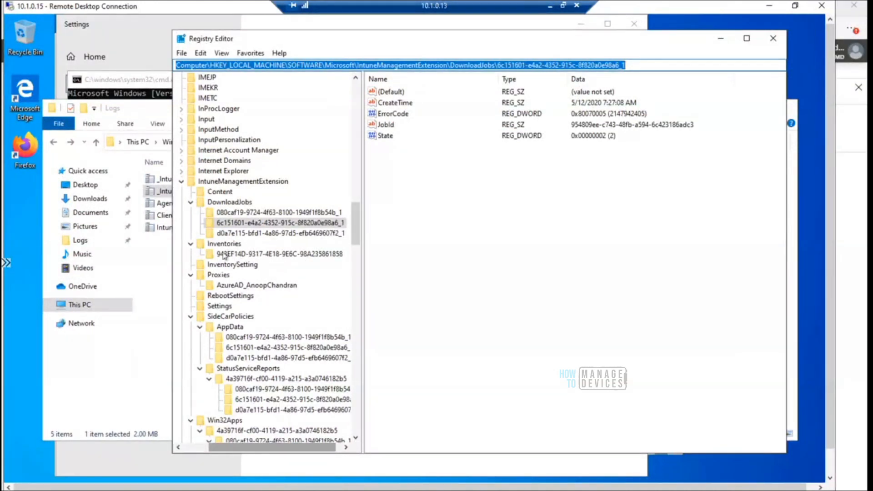
click(246, 254)
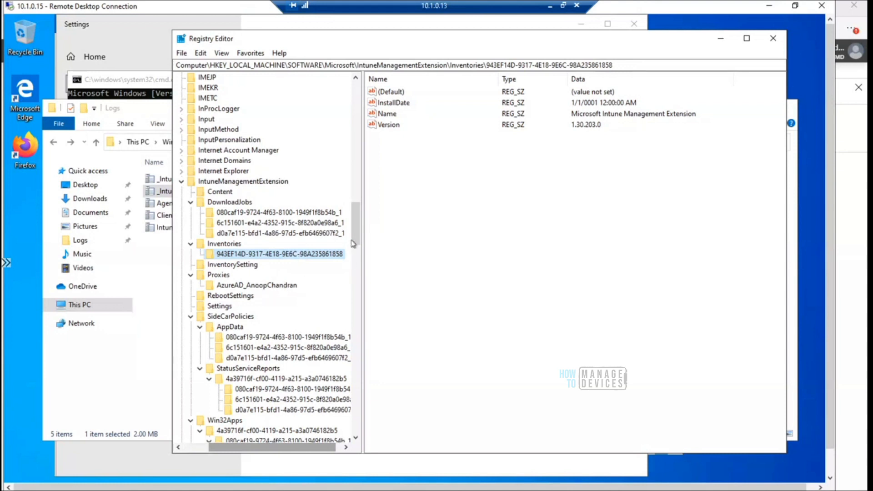
click(259, 287)
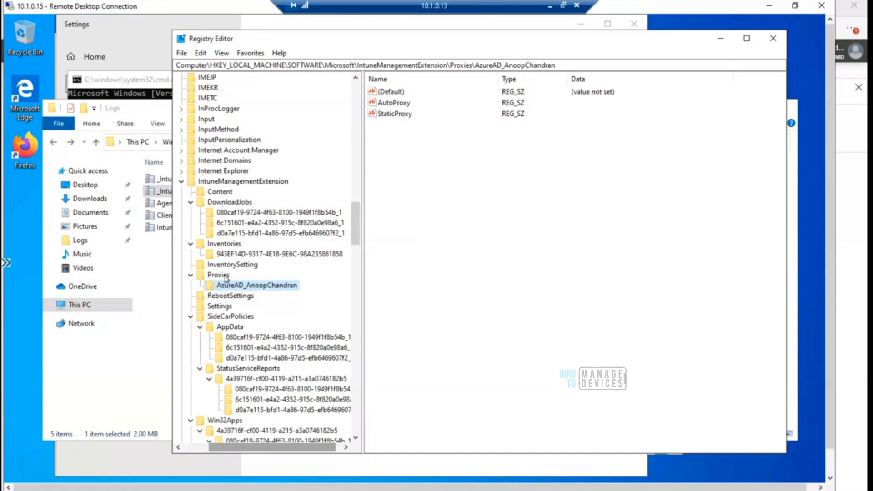
drag(357, 229, 357, 238)
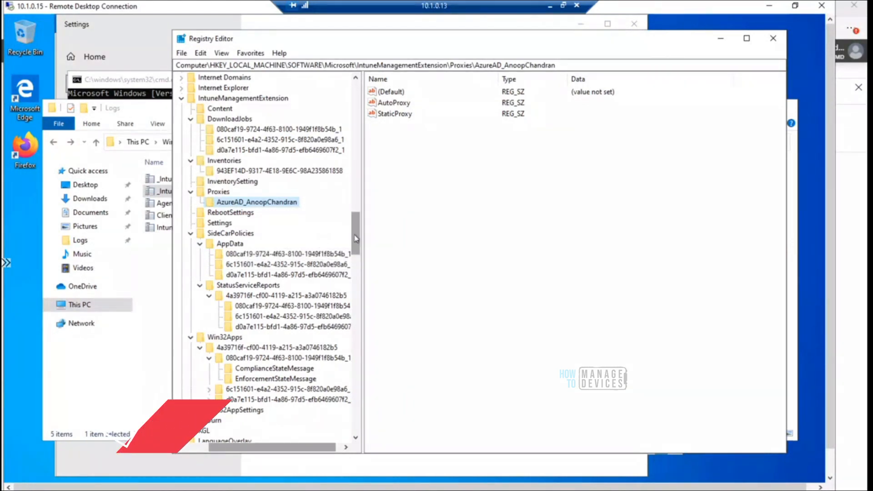
drag(352, 235, 356, 259)
click(286, 224)
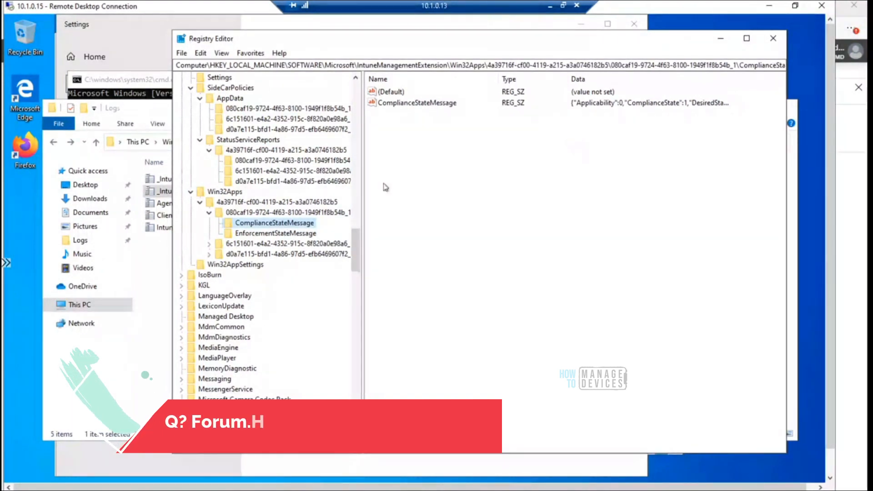
click(301, 234)
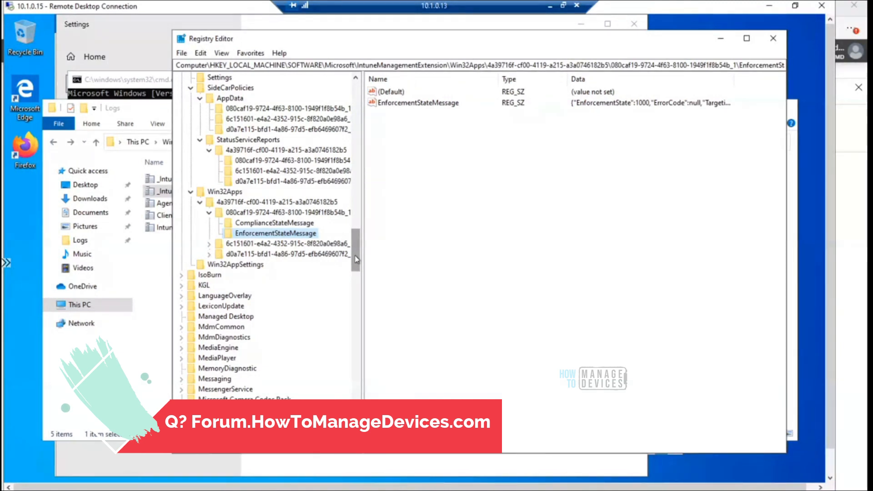
drag(356, 257, 356, 242)
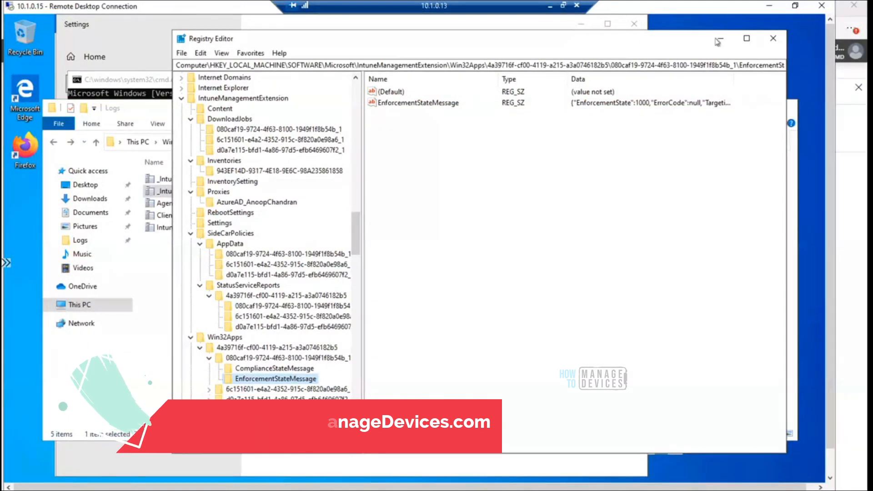
click(720, 42)
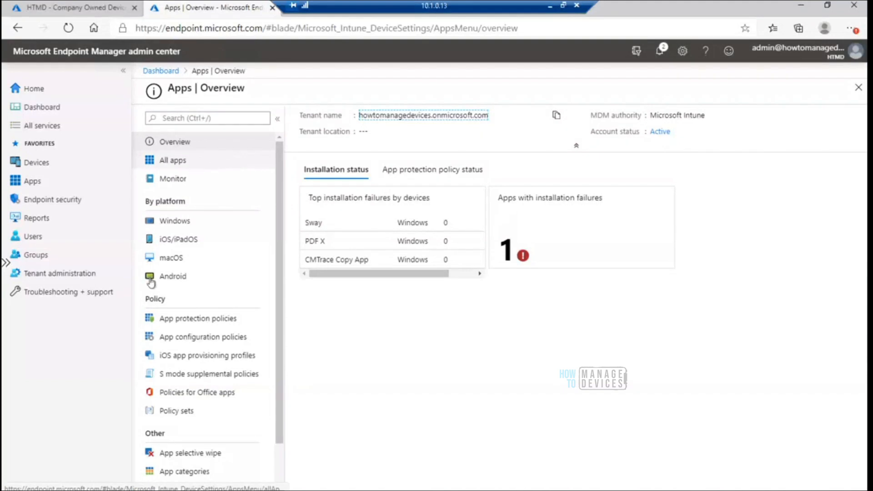
Show all apps in the Endpoint Manager admin center, review the app types available for all platforms, and close the selection
click(188, 161)
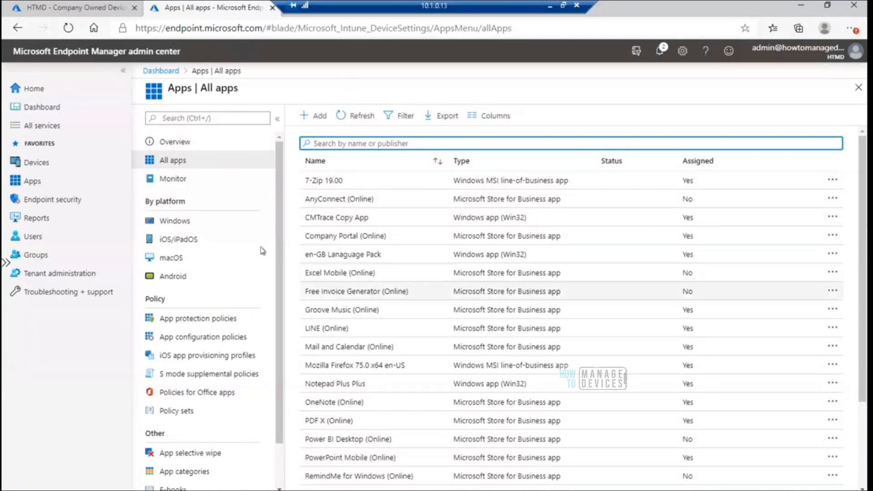
click(317, 117)
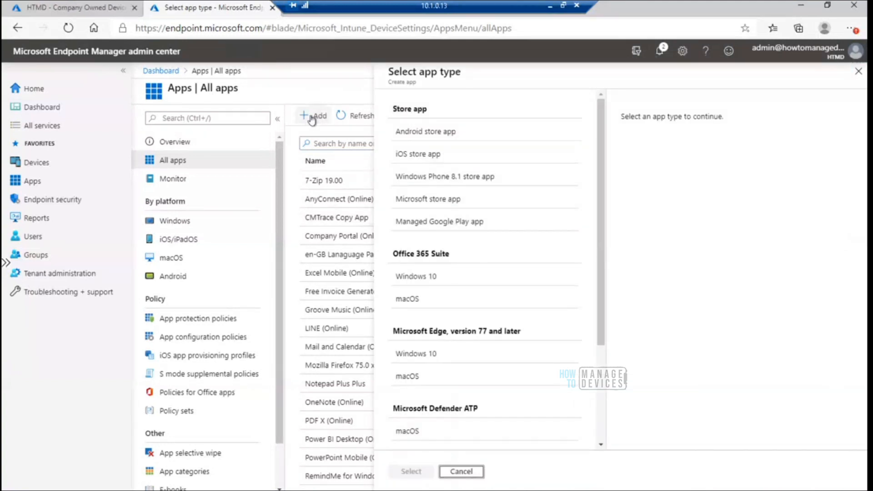
click(859, 72)
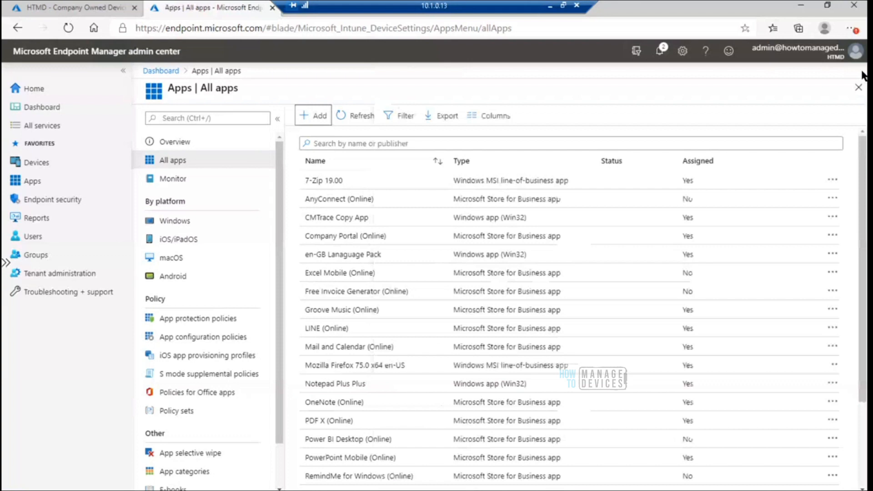
Review the app types available for adding a Windows app and return to the Apps overview
click(176, 223)
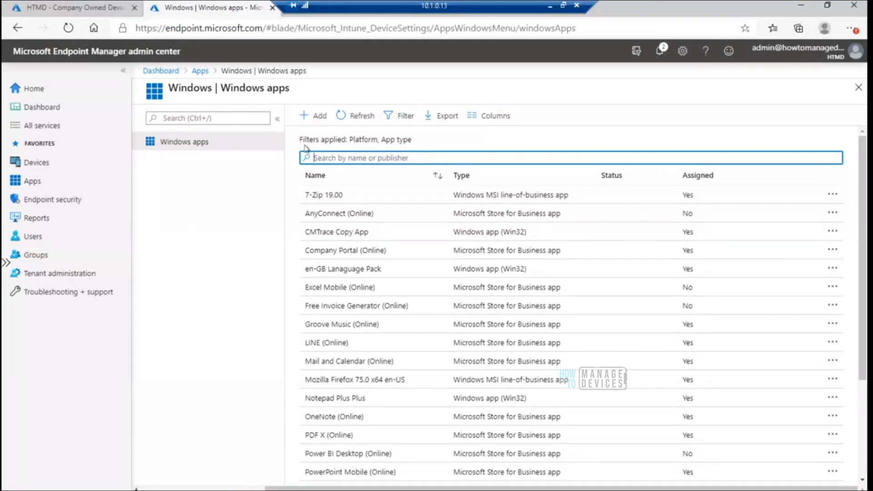
click(307, 113)
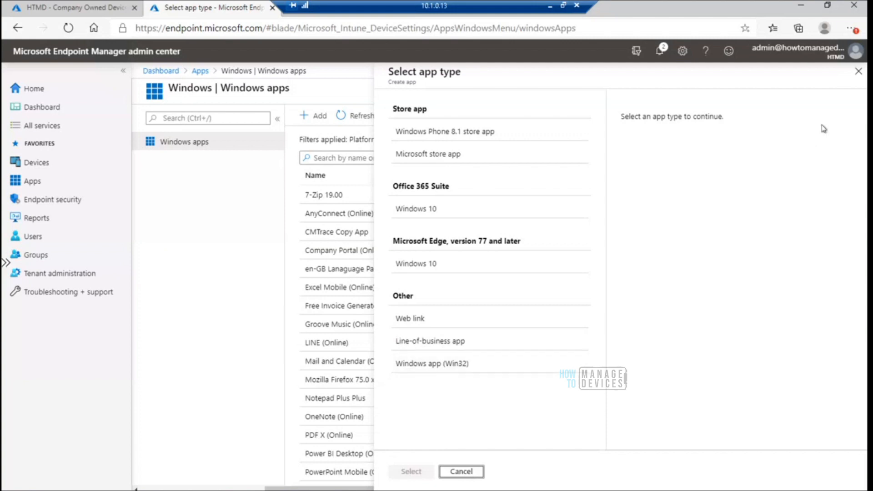
click(858, 72)
click(859, 88)
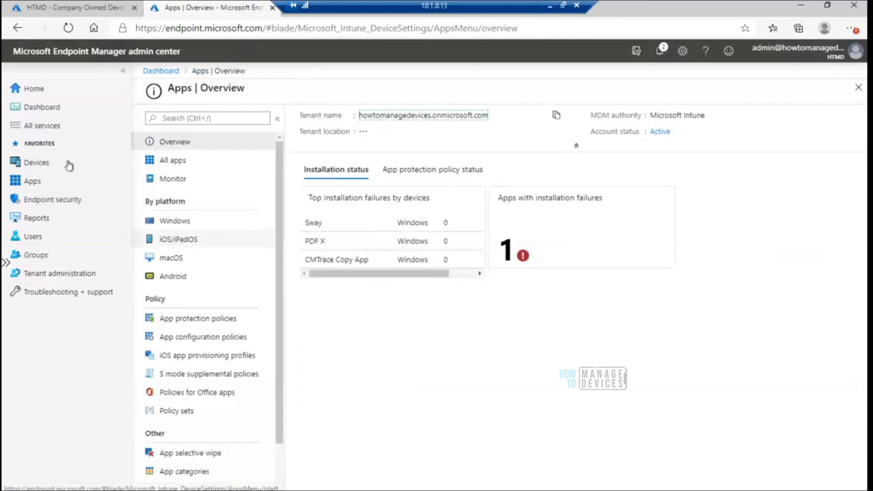
click(32, 181)
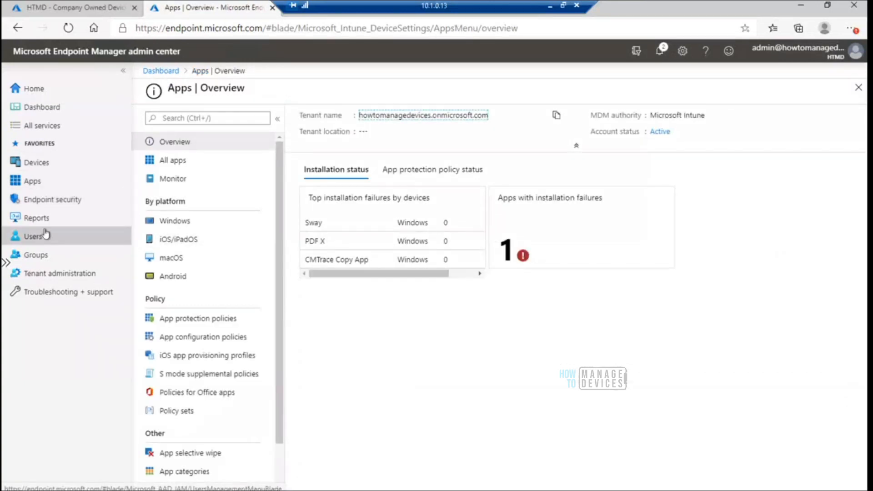
From the Devices overview, open the browser developer tools and record the network requests made by the Windows devices page
click(44, 165)
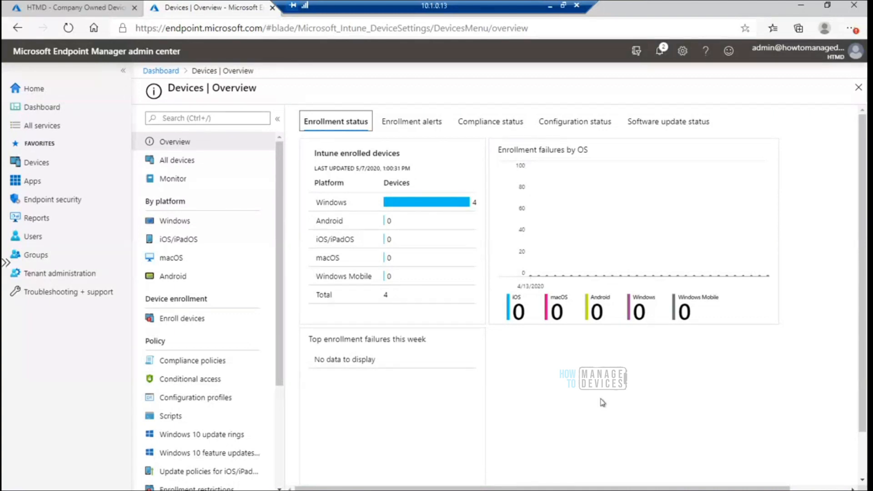
key(F12)
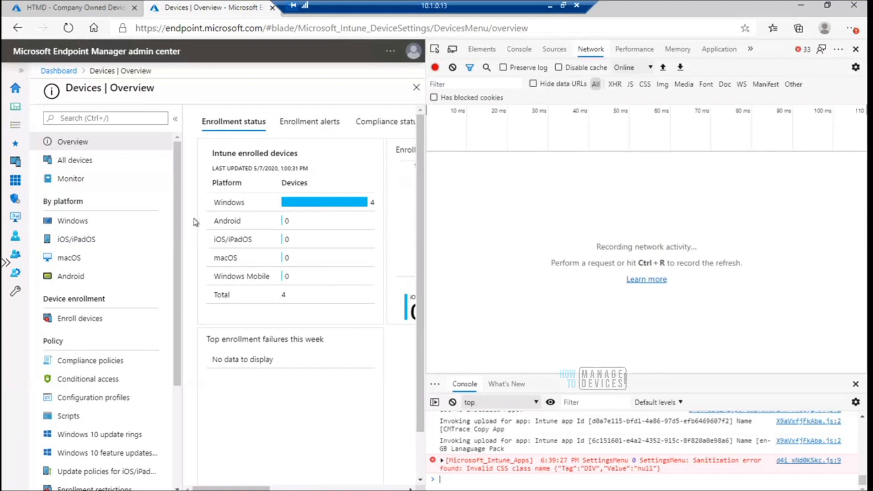
click(79, 223)
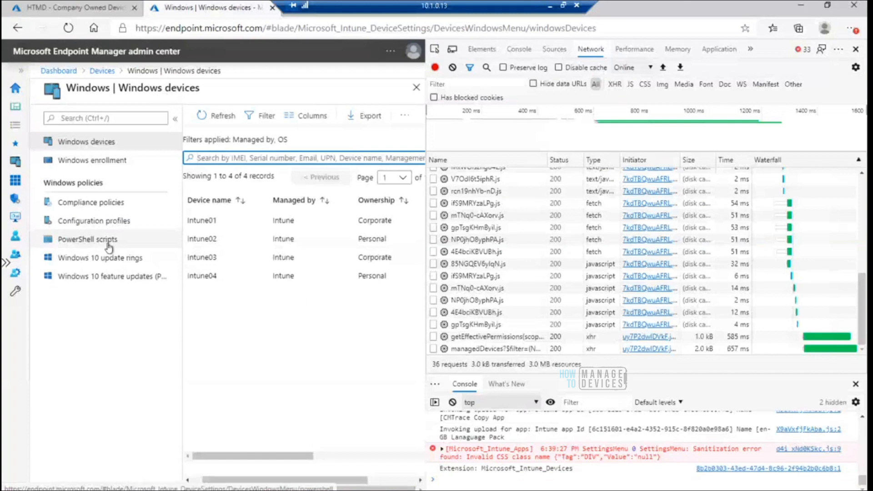
Return to the Devices overview and open the macOS devices page to capture its network requests
click(102, 71)
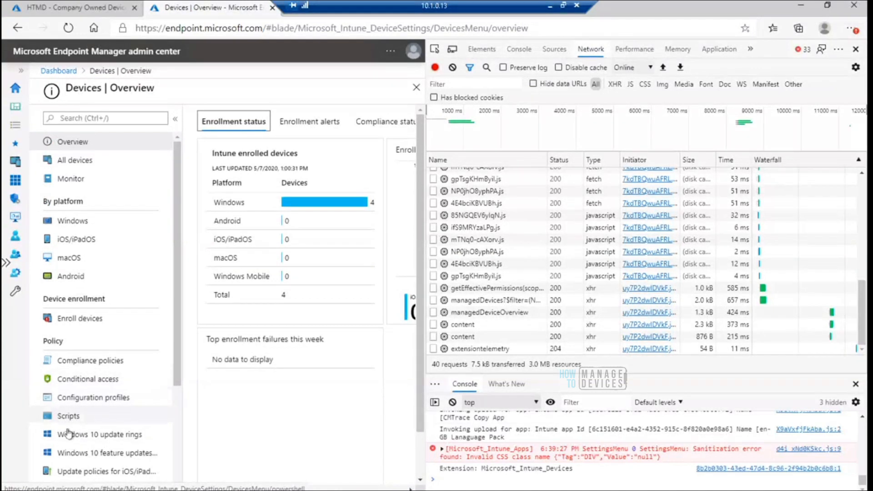
click(46, 397)
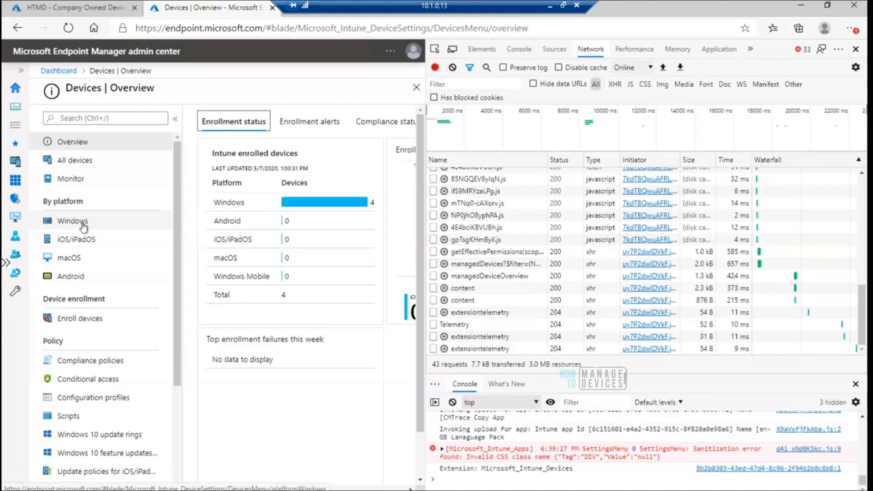
click(70, 260)
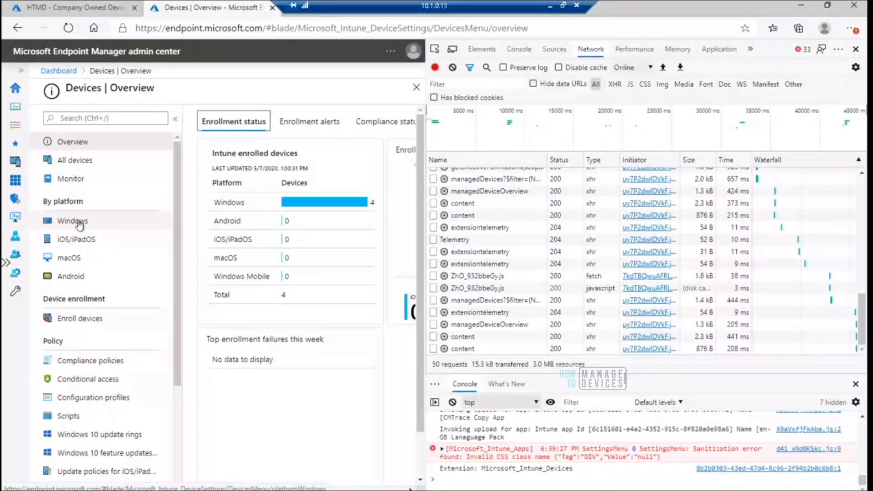
Open the Windows PowerShell scripts page, inspect the headers of the managedDeviceEnrollmentFailureTrends content request, and close the developer tools
click(80, 223)
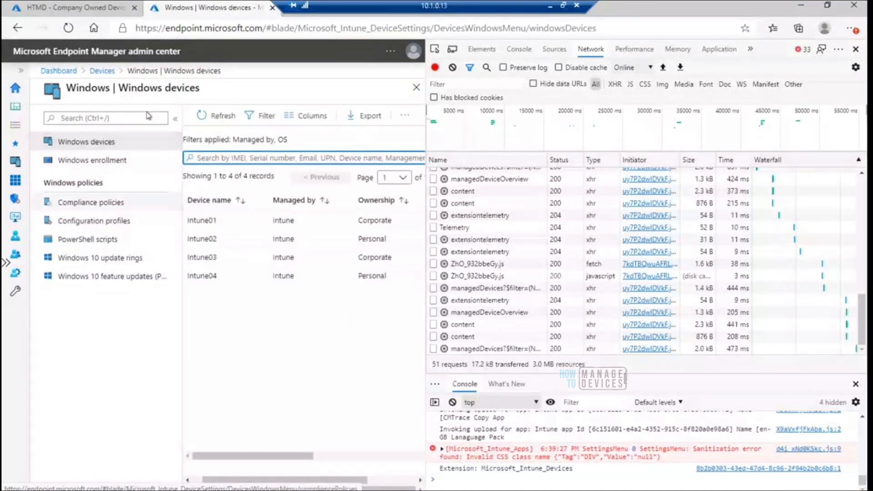
click(91, 242)
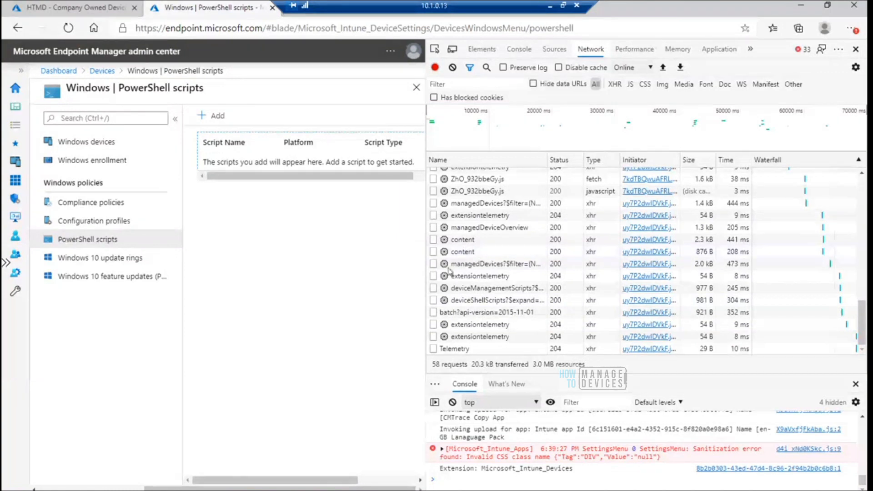
click(468, 242)
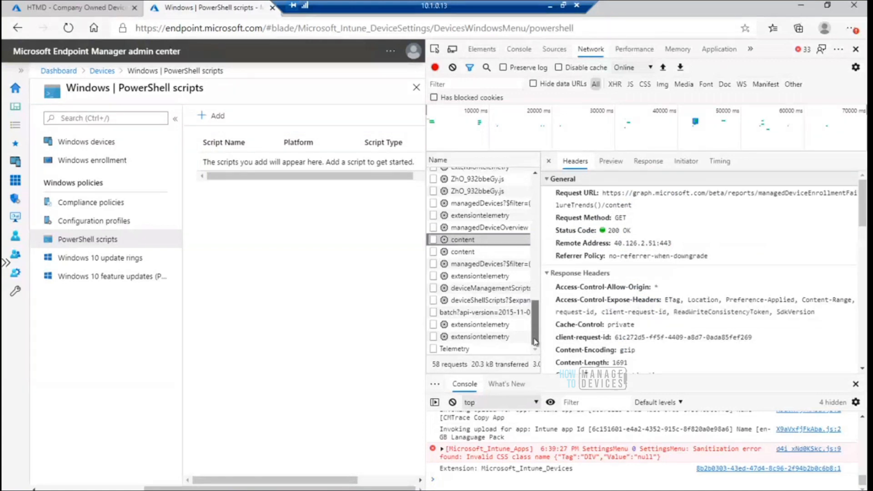
click(857, 51)
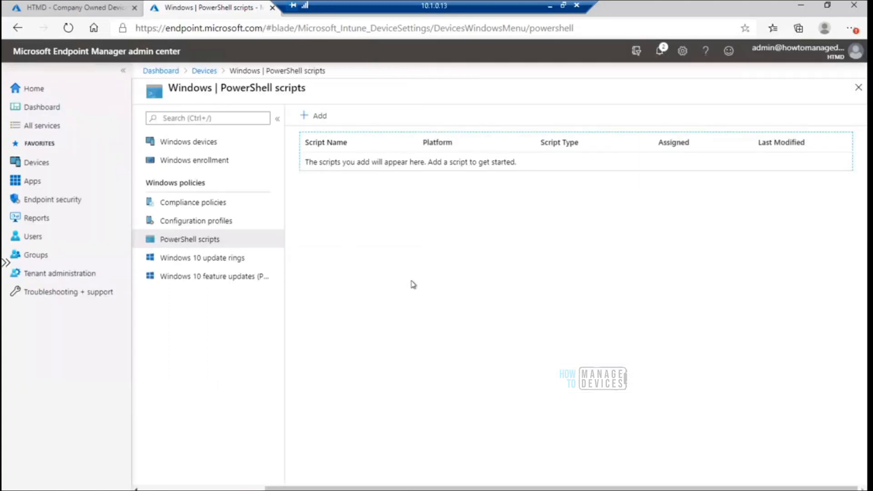
With the developer tools recording, add a PowerShell script named Timezone Change, described as "PS Script to Timezone", and proceed to its script settings
key(F12)
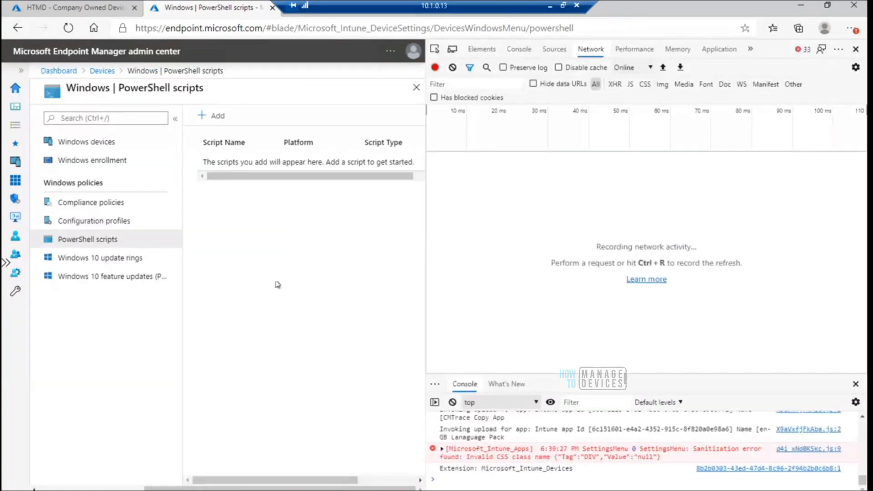
click(213, 116)
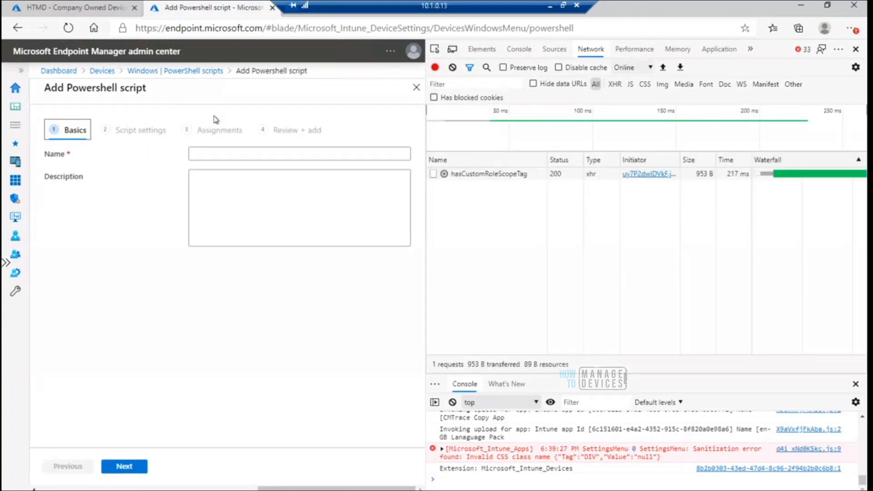
click(232, 151)
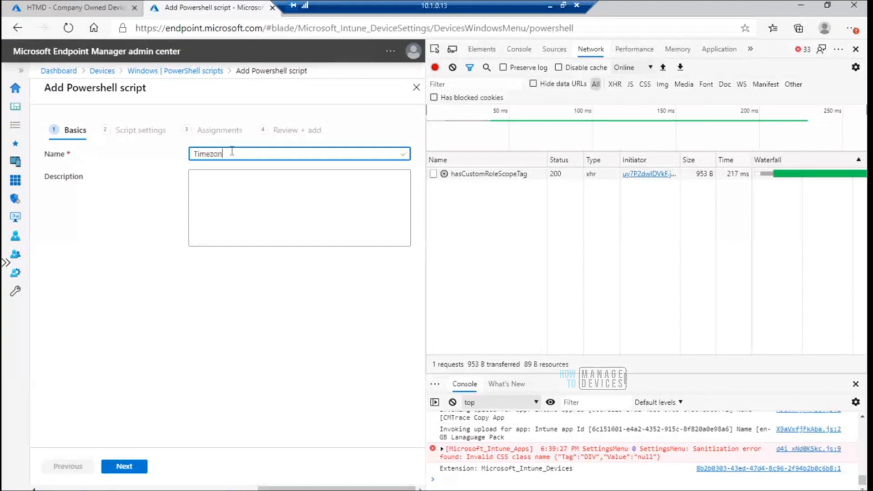
click(227, 210)
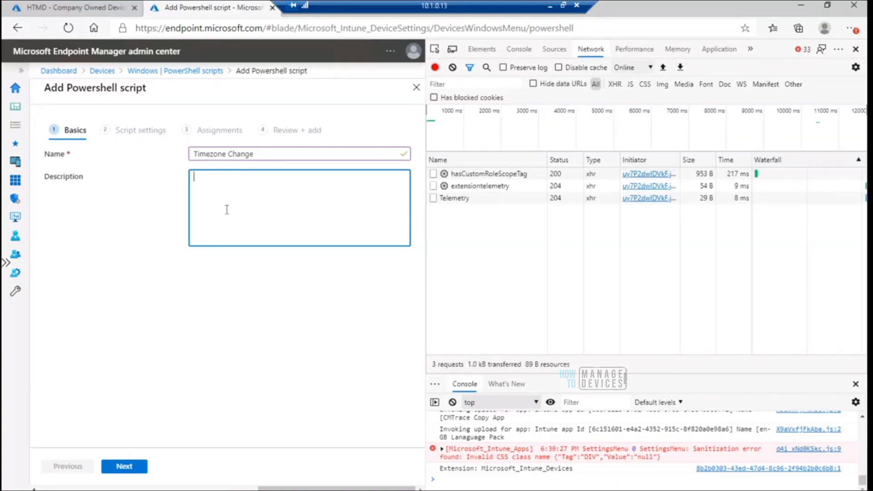
text(PS Script to Timezone)
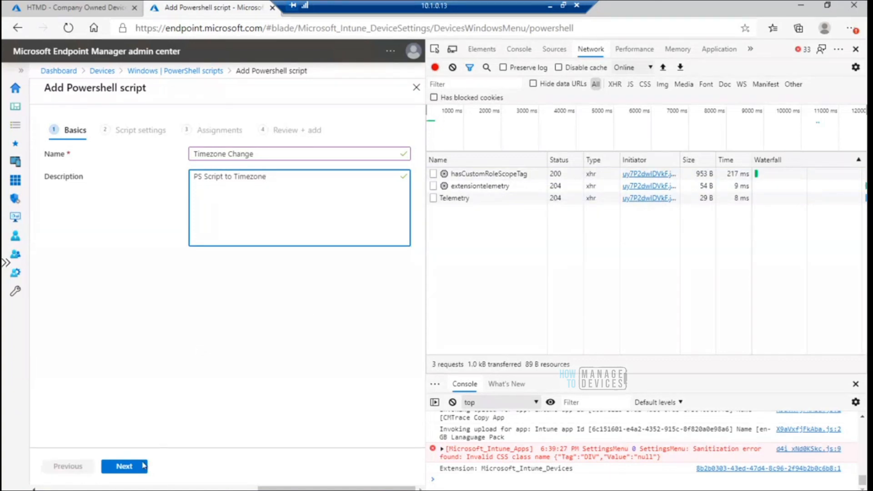
click(125, 467)
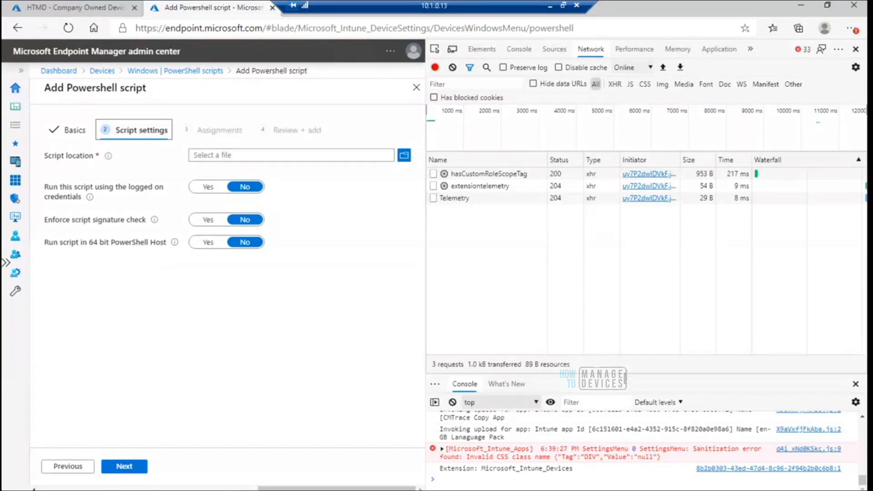
Switch to File Explorer and bring up the Timezone Change package source folder
mouse_move(283, 475)
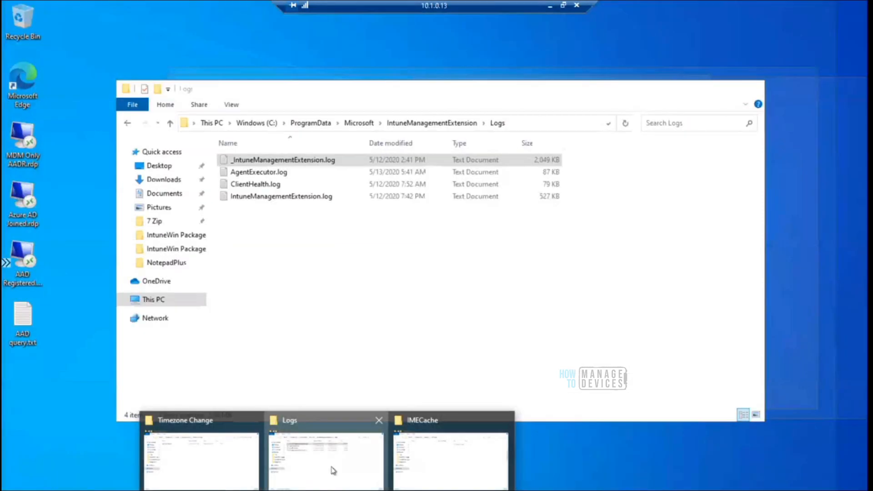
click(332, 471)
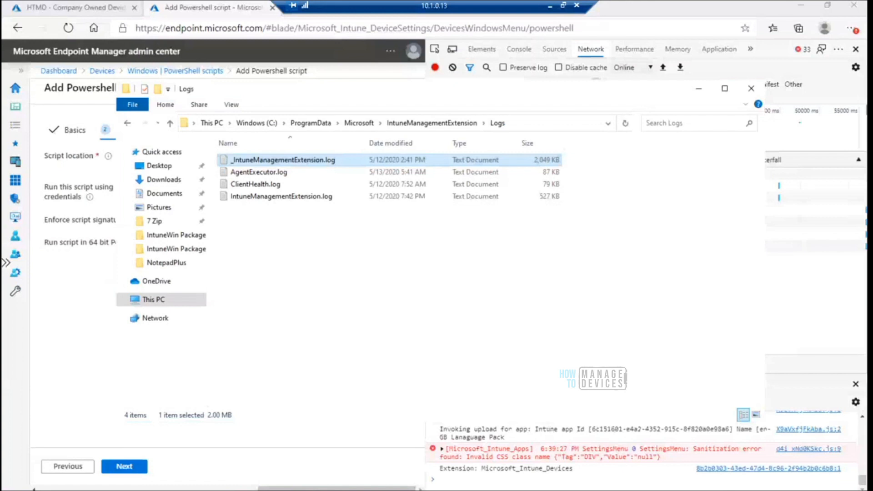
click(327, 490)
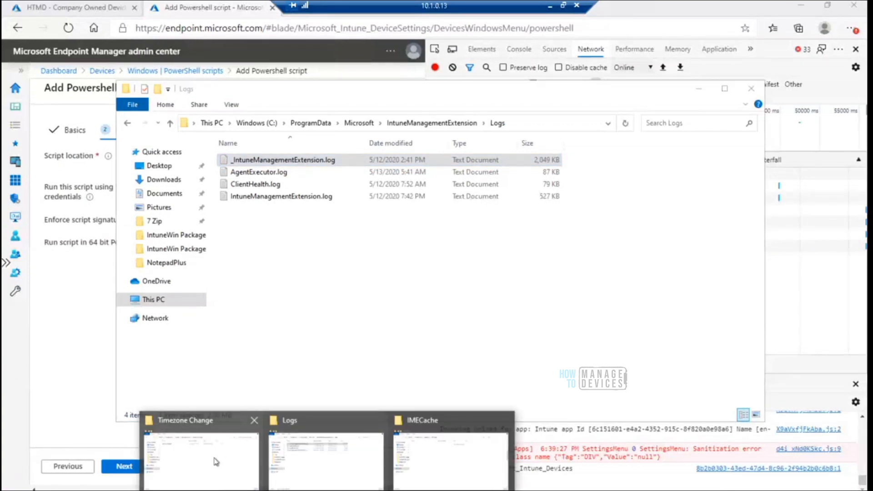
click(213, 461)
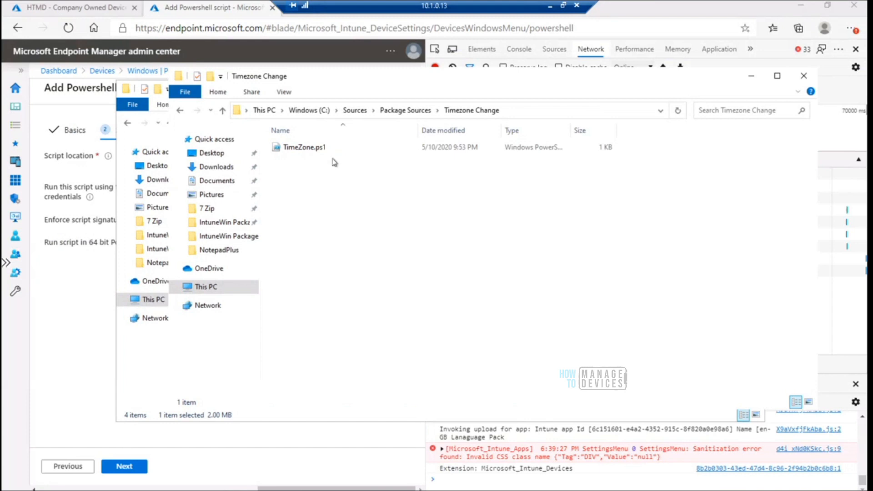
Switch to the 10.1.0.15 remote session and check its time zone in the Windows Date & time settings
click(411, 490)
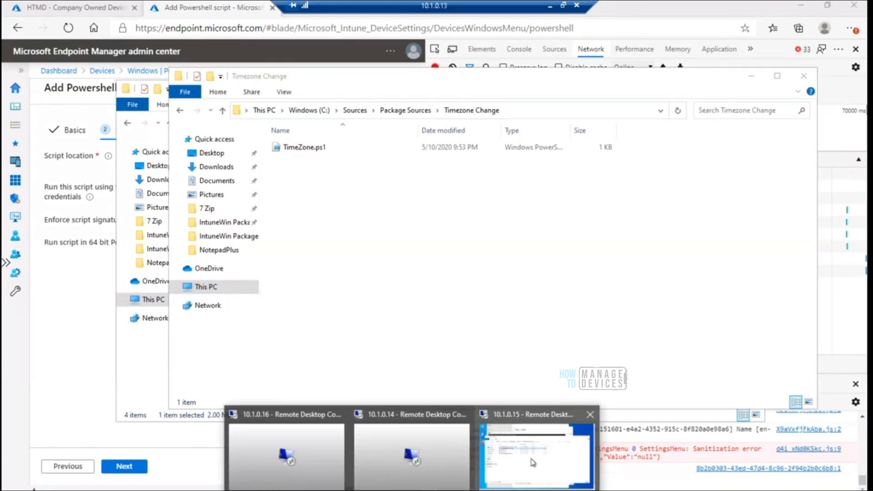
click(533, 462)
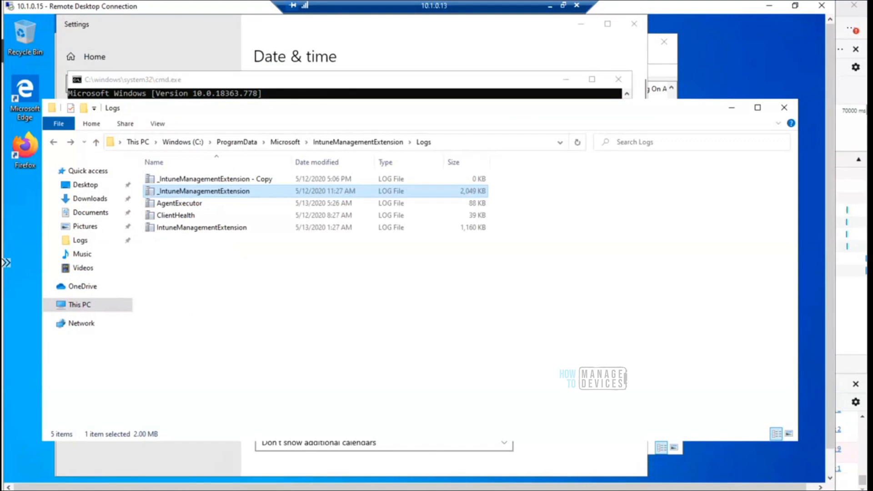
click(13, 490)
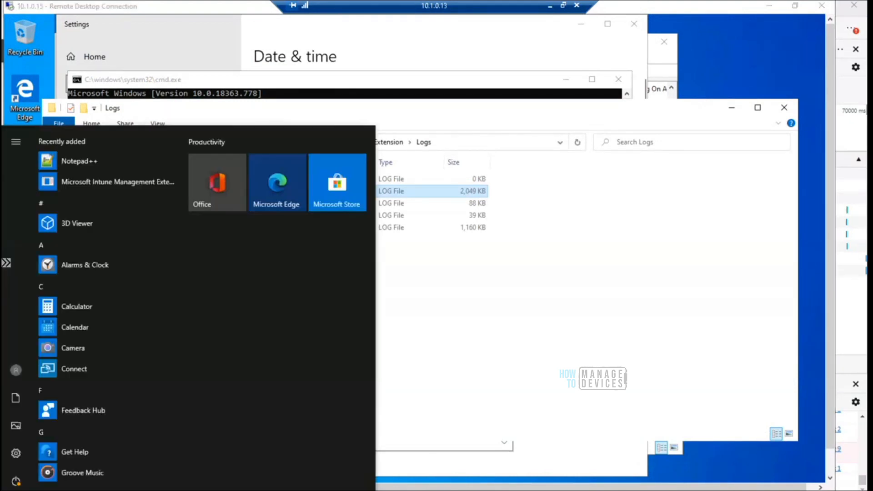
click(18, 455)
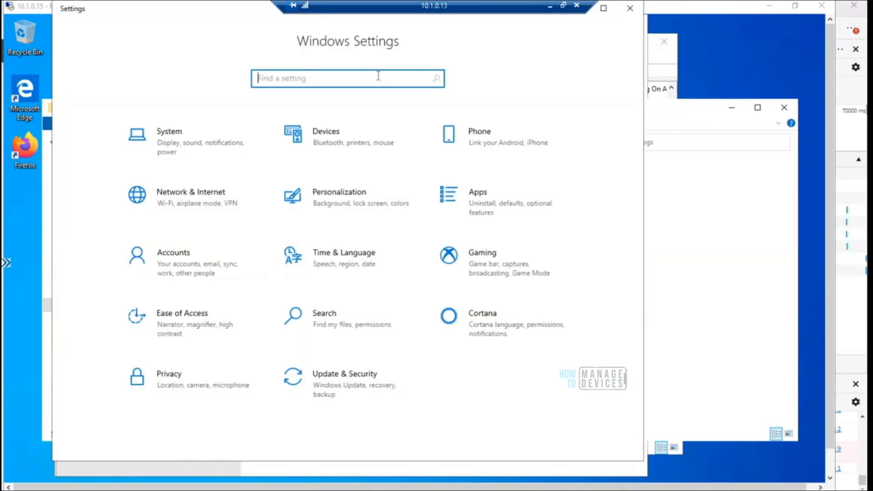
text(time)
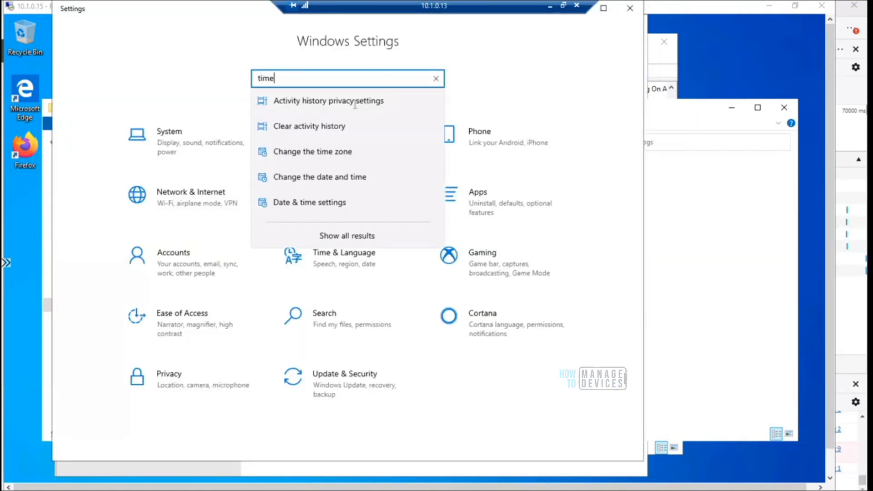
click(326, 205)
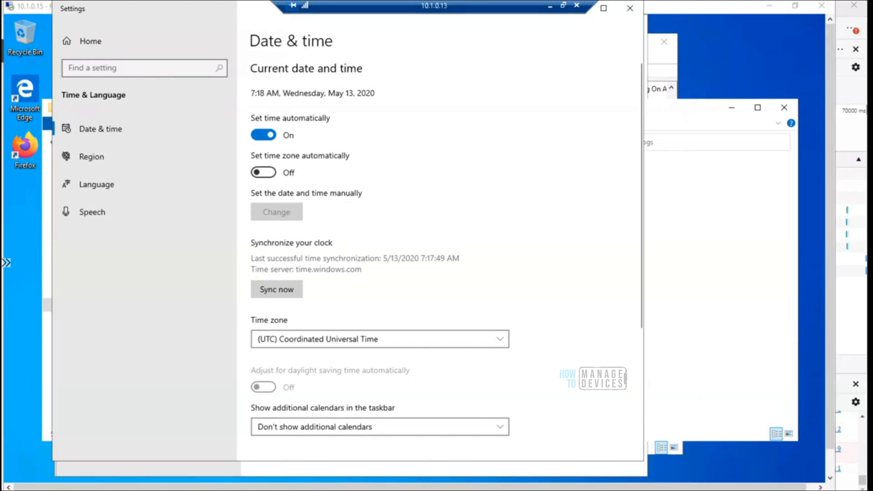
Open TimeZone.ps1 from the Timezone Change folder for editing, examine its Set-TimeZone command, and close the editor and folder view
click(327, 490)
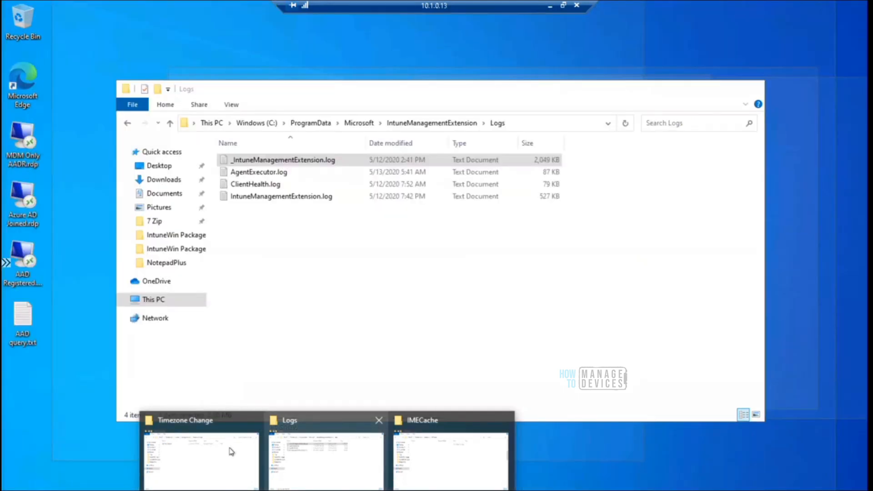
mouse_move(223, 456)
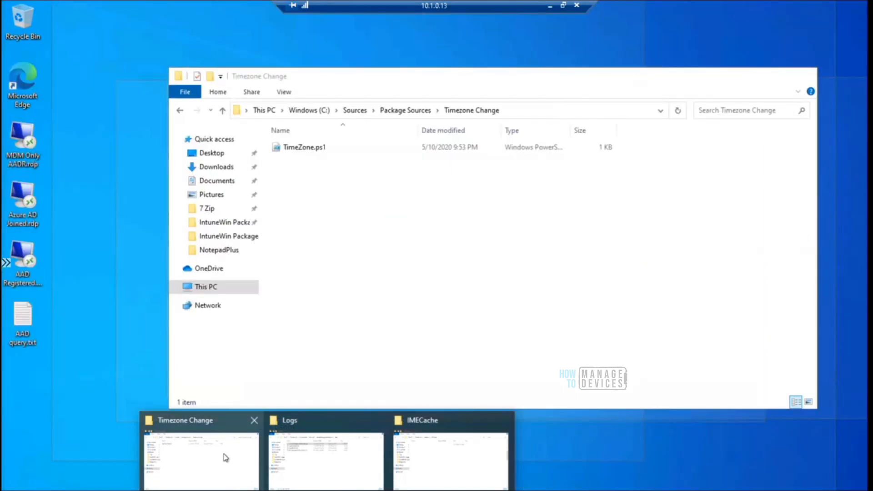
click(225, 457)
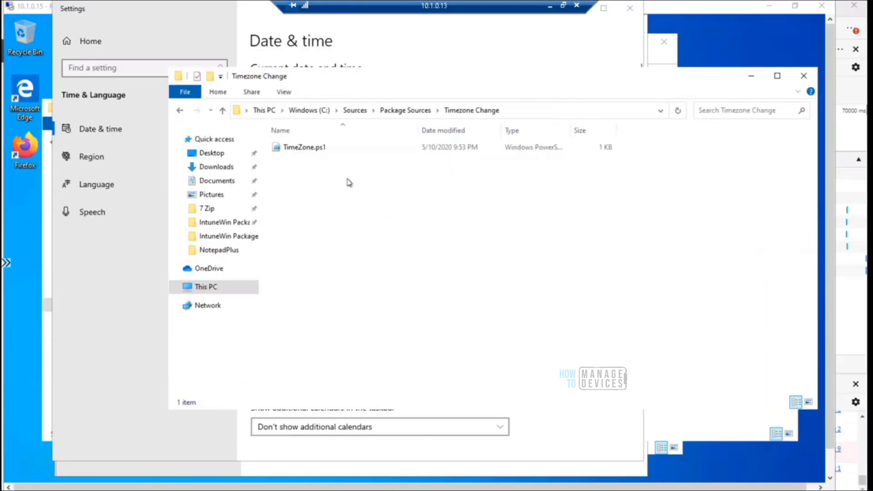
right_click(319, 150)
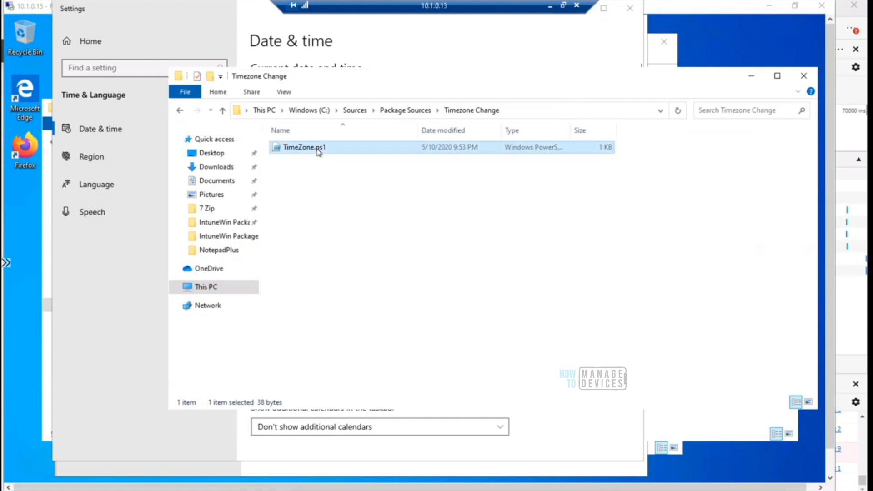
click(349, 184)
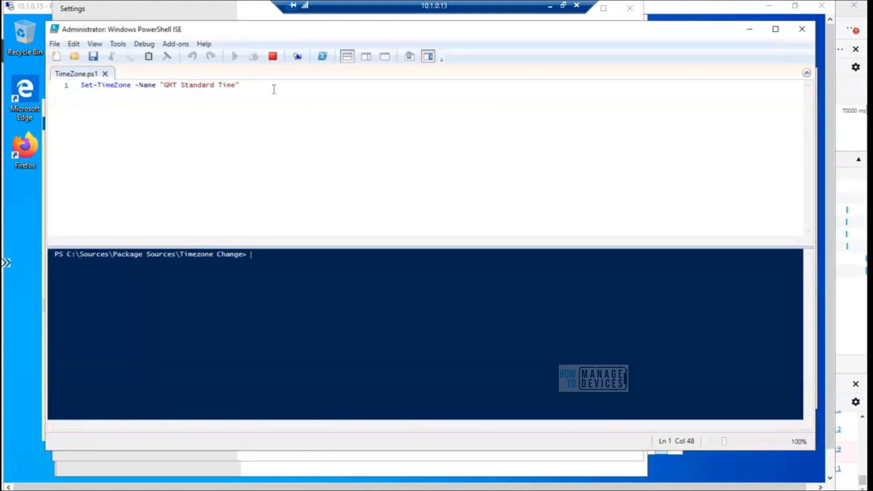
drag(240, 86, 80, 86)
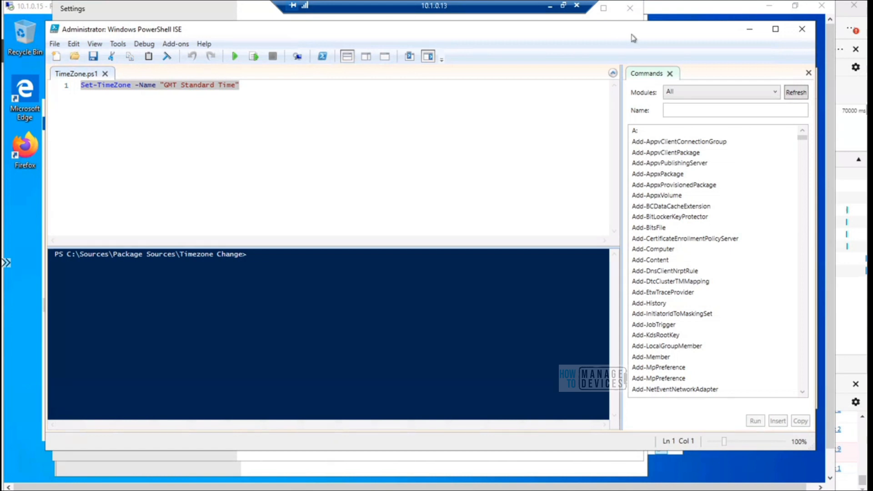
click(803, 32)
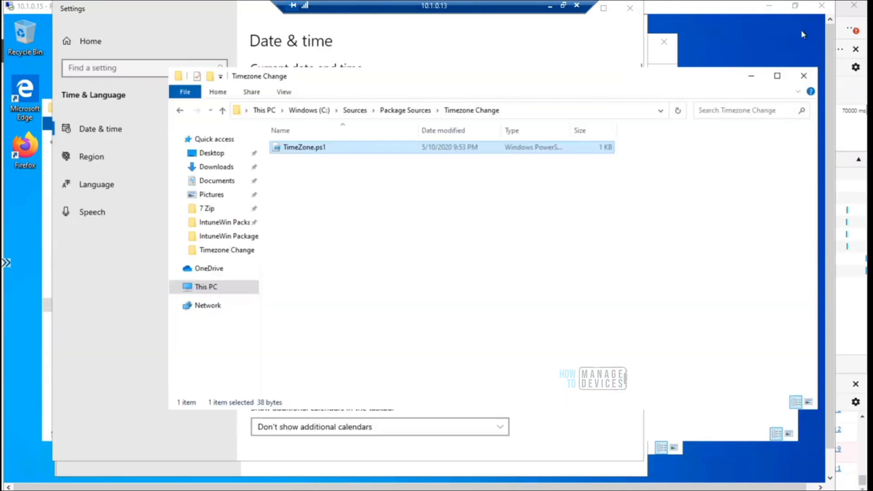
click(750, 79)
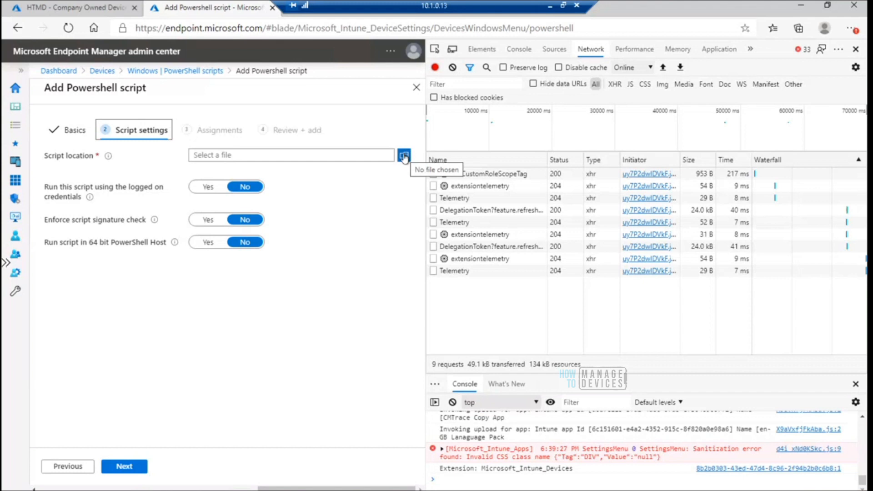
Choose TimeZone.ps1 from the Package Sources\Timezone Change folder as the script location and close the browser developer tools
click(404, 156)
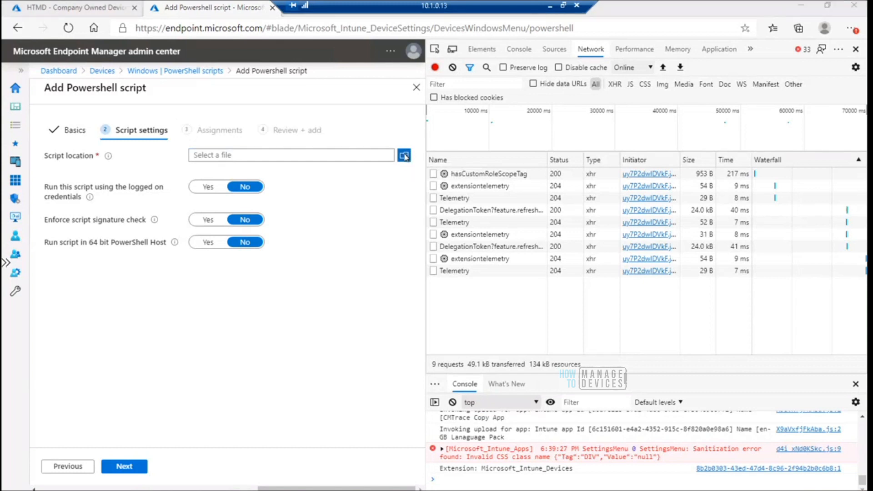
click(112, 27)
click(124, 28)
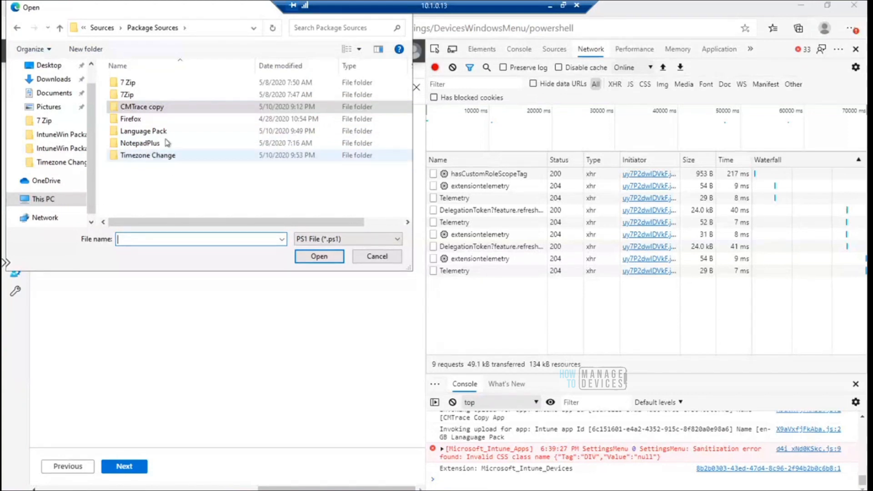
double_click(155, 155)
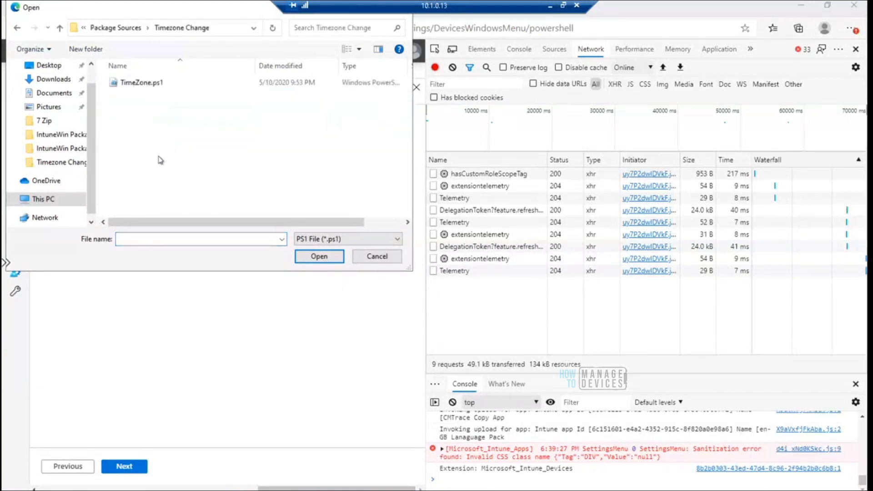
click(147, 85)
click(327, 257)
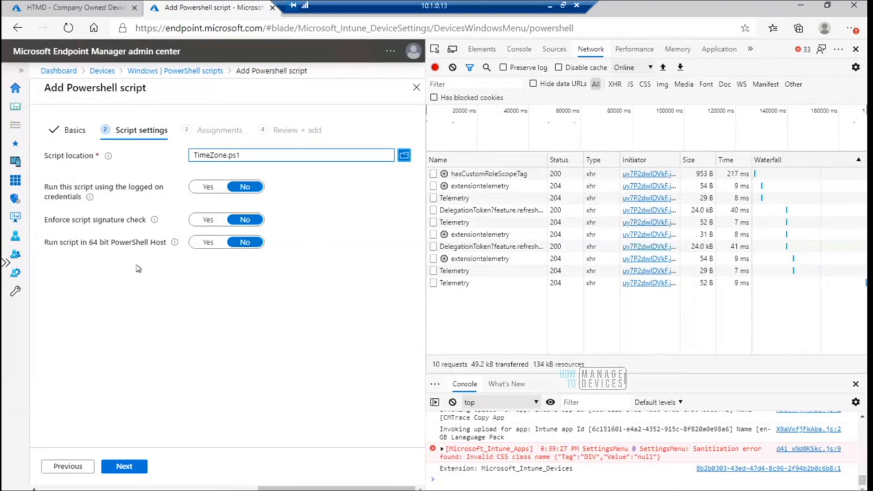
click(856, 49)
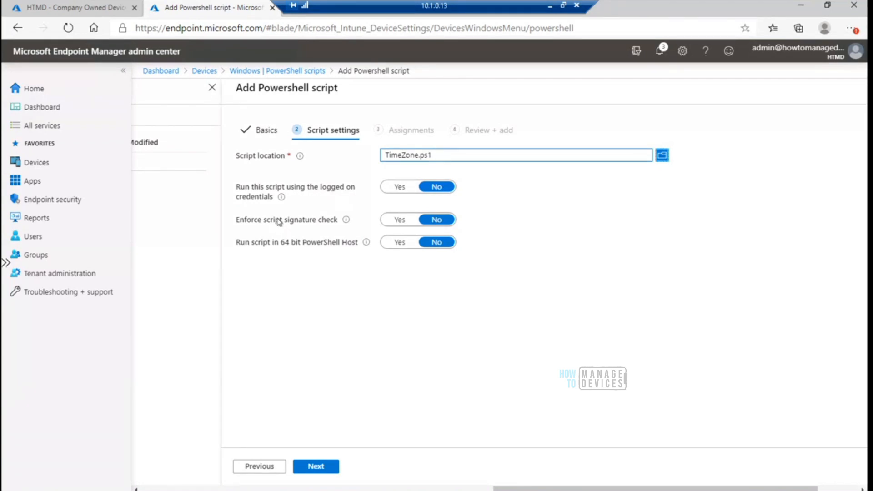
Review the script settings, leave logged on credentials and 64 bit PowerShell Host set to No, and continue to Assignments
click(395, 192)
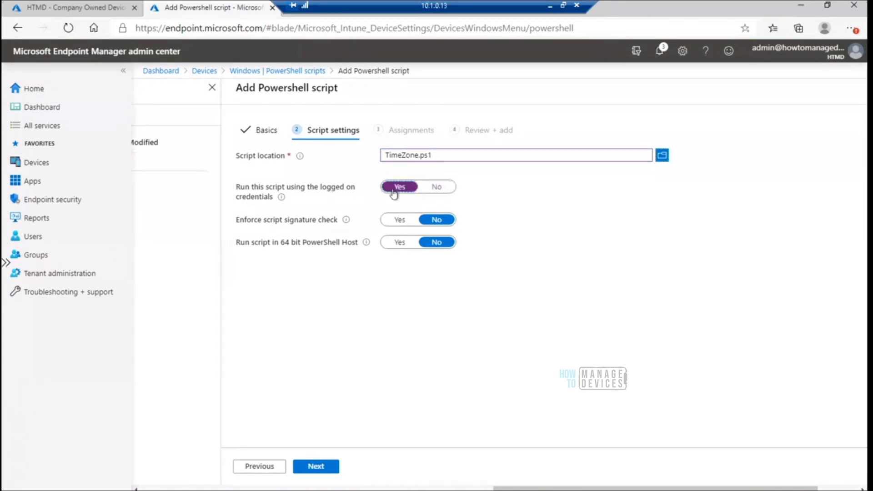
click(438, 188)
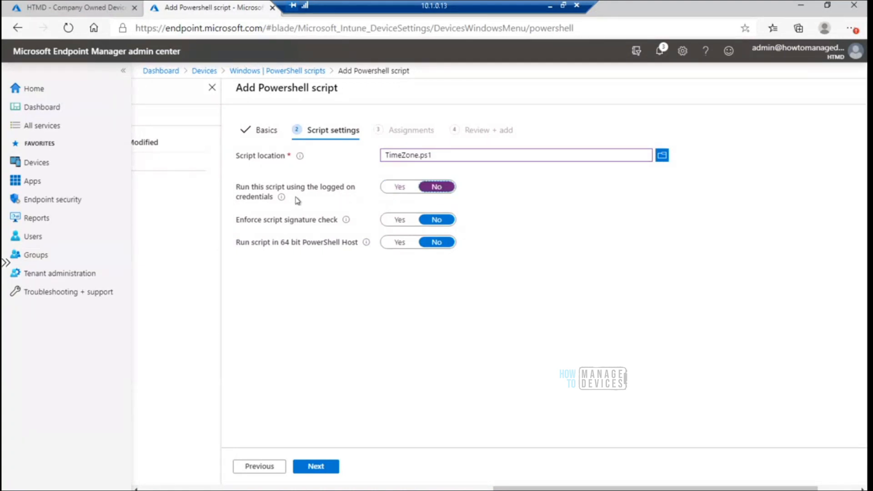
mouse_move(283, 199)
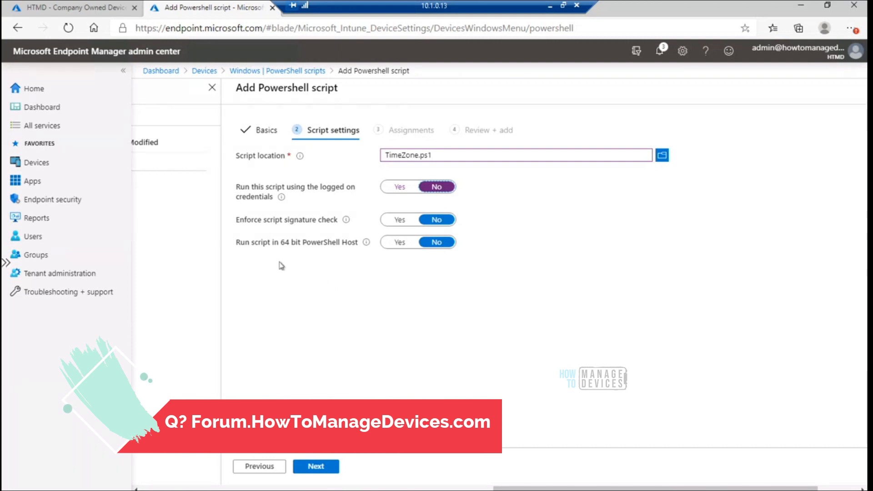
click(237, 246)
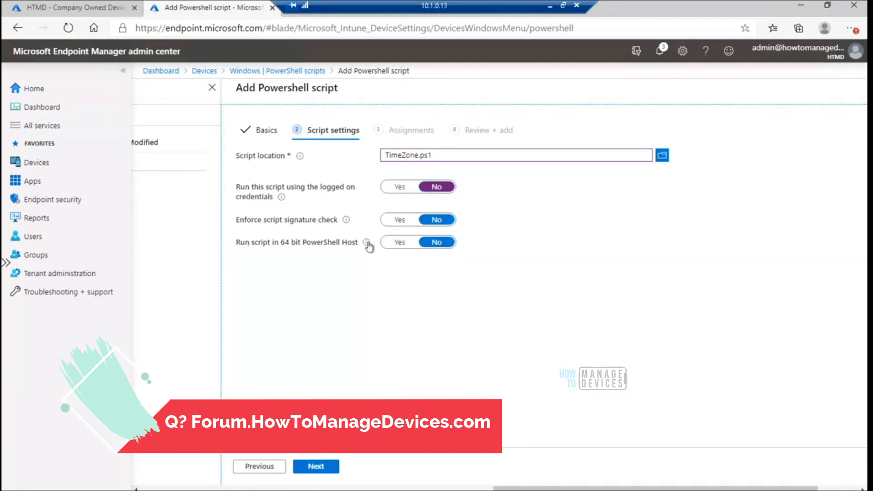
mouse_move(366, 243)
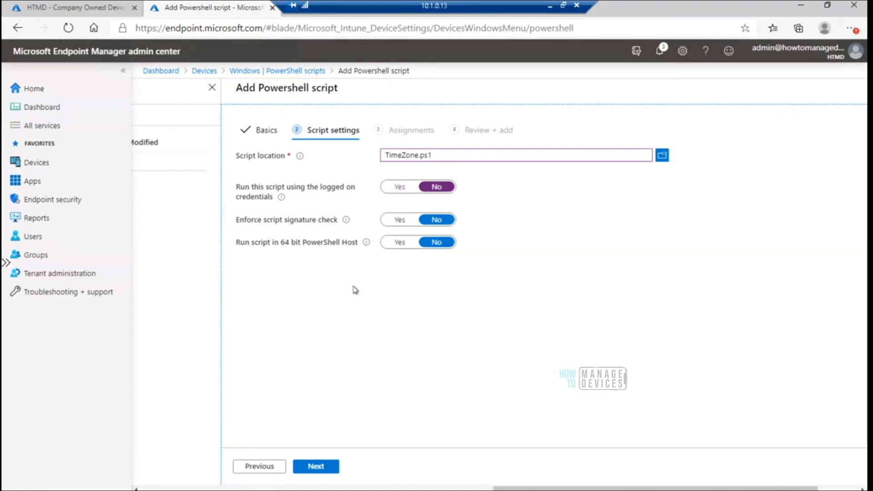
click(396, 243)
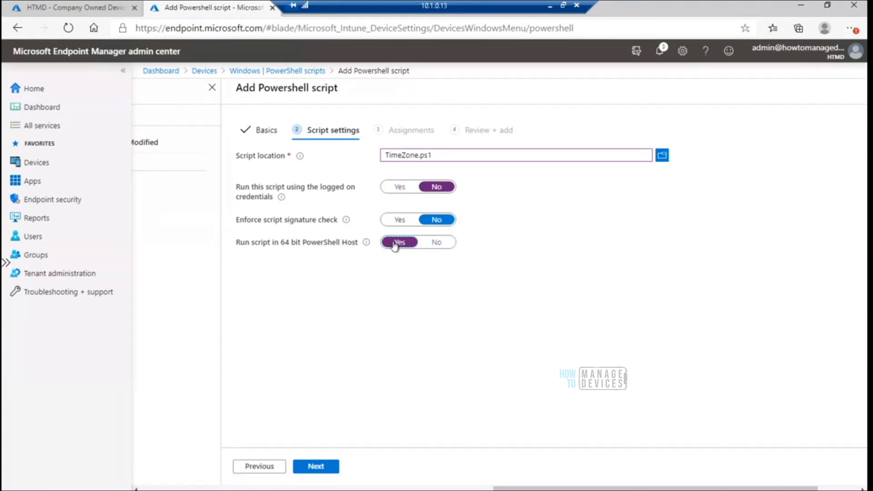
click(436, 245)
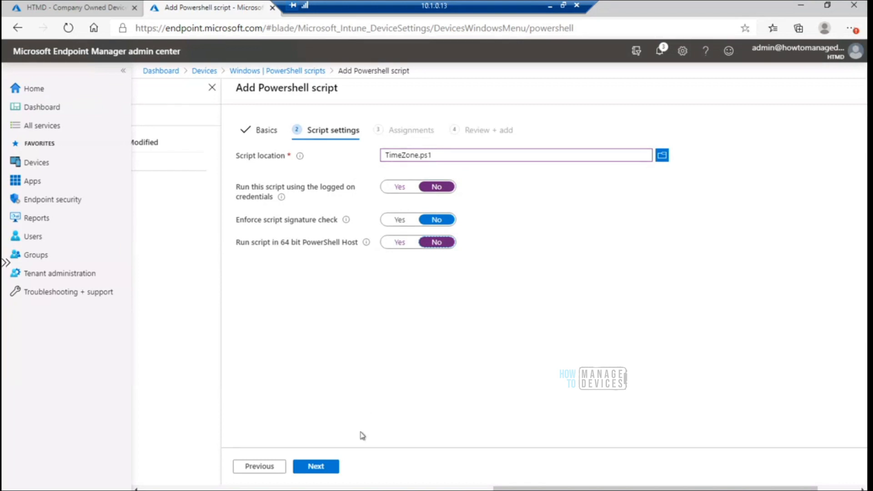
click(323, 467)
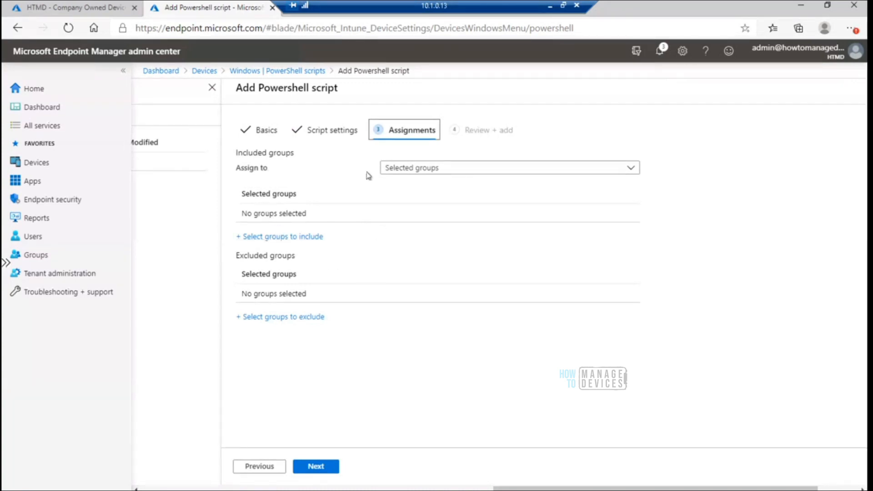
Examine the assignment target options available for the script's included groups
click(466, 174)
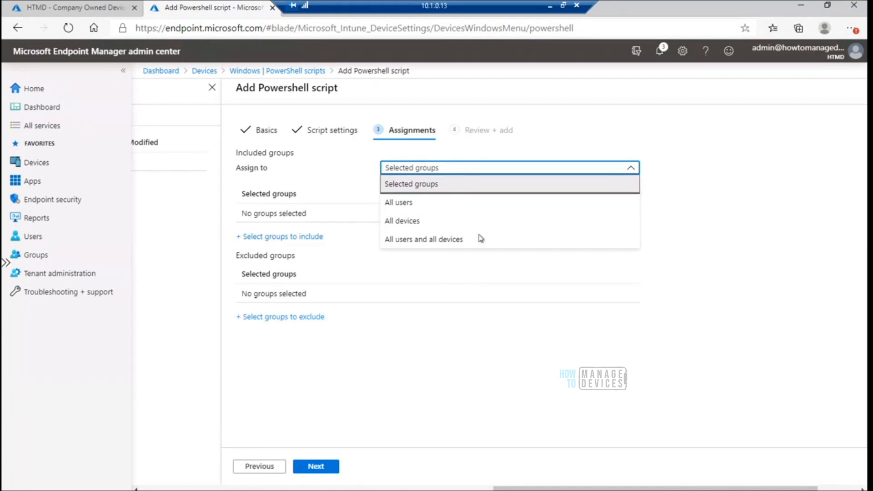
click(472, 364)
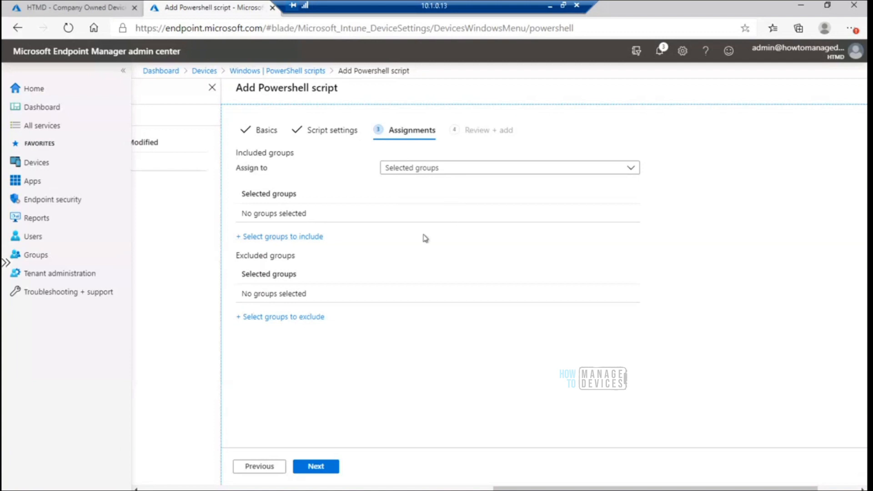
click(446, 171)
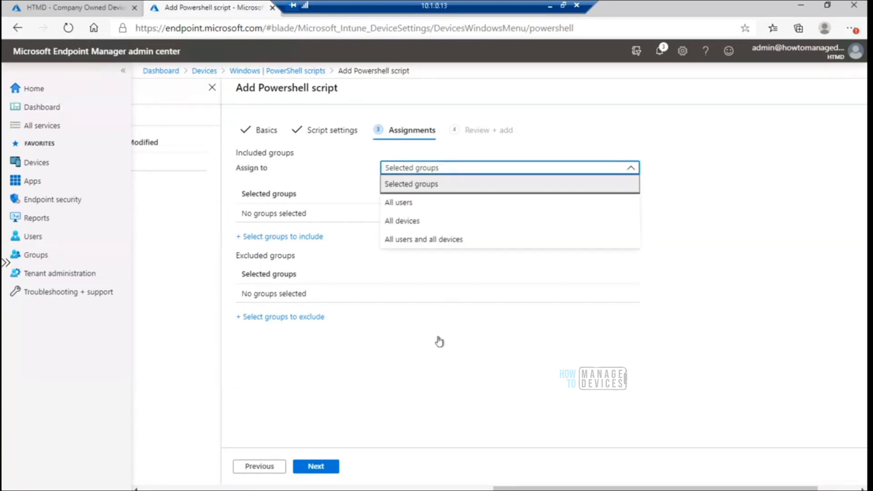
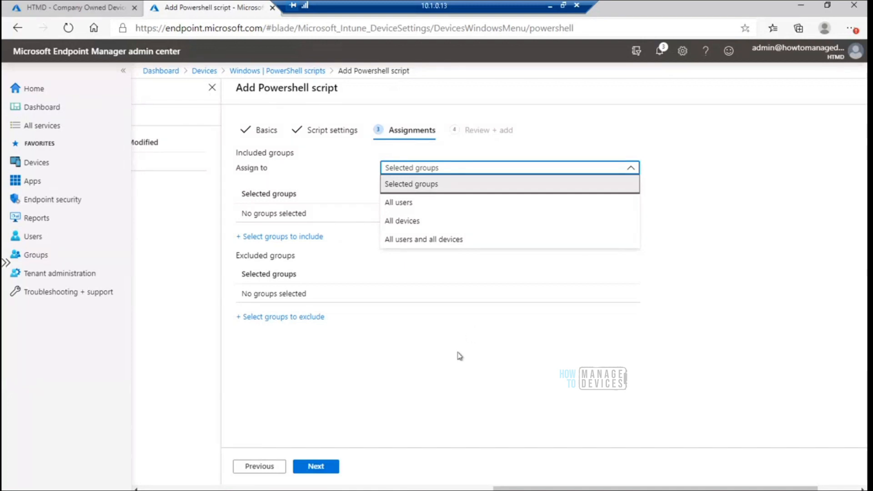
Compare the Assign to choices of selected groups, all users and all devices, leaving Selected groups in place
click(513, 354)
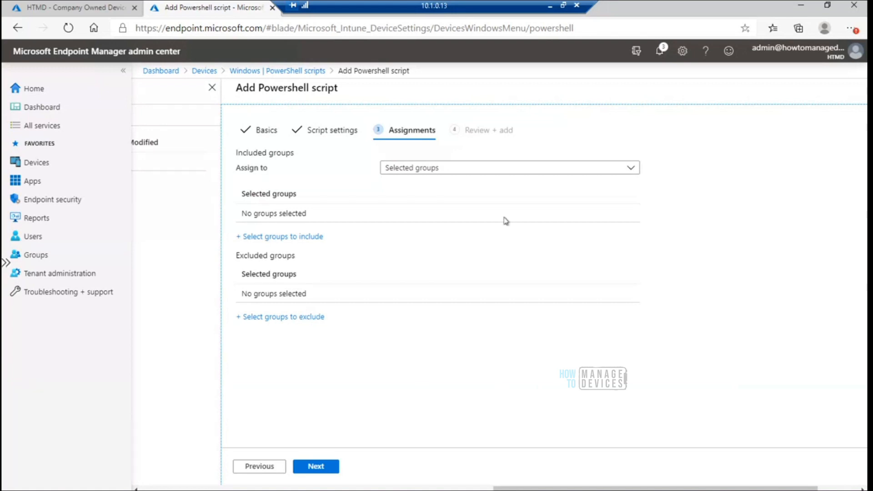
click(550, 169)
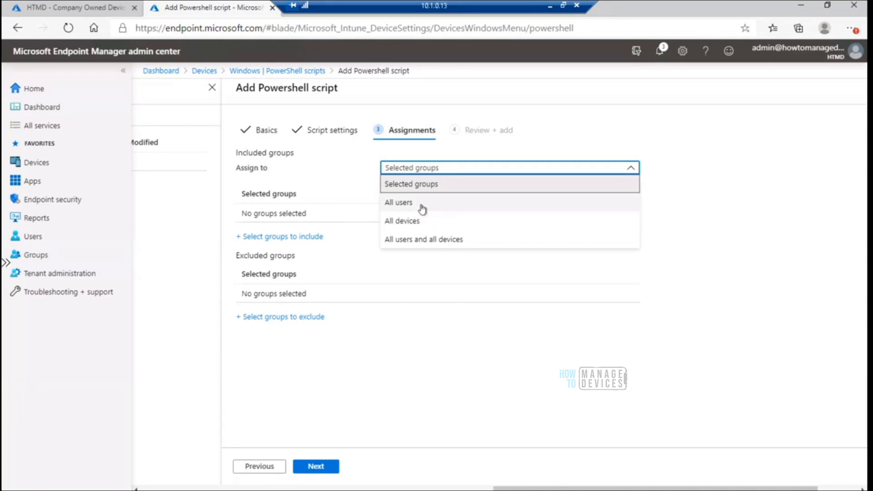
click(422, 354)
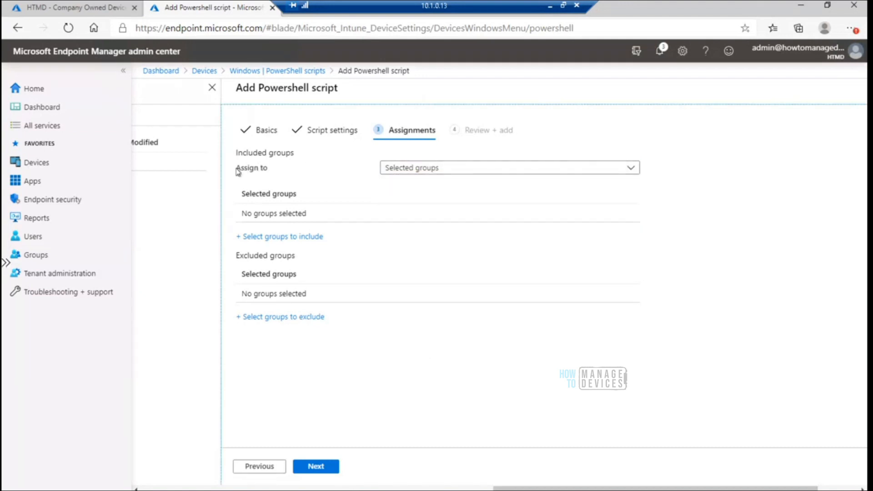
click(450, 170)
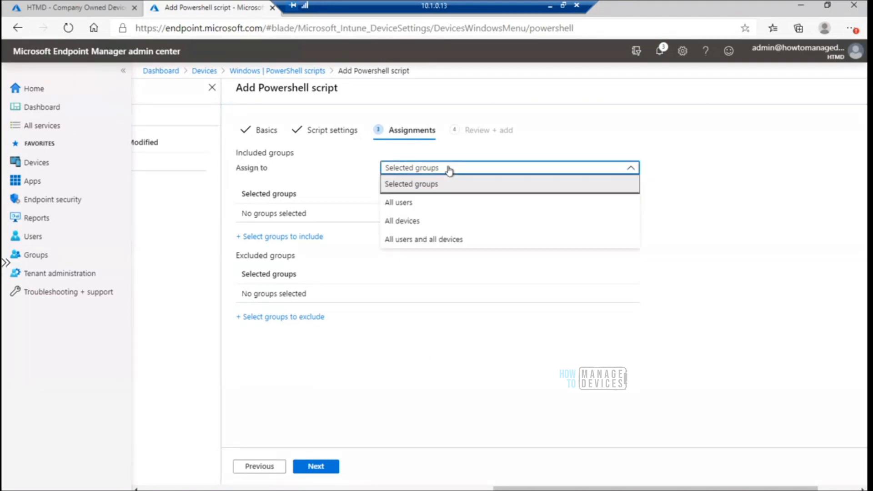
click(434, 348)
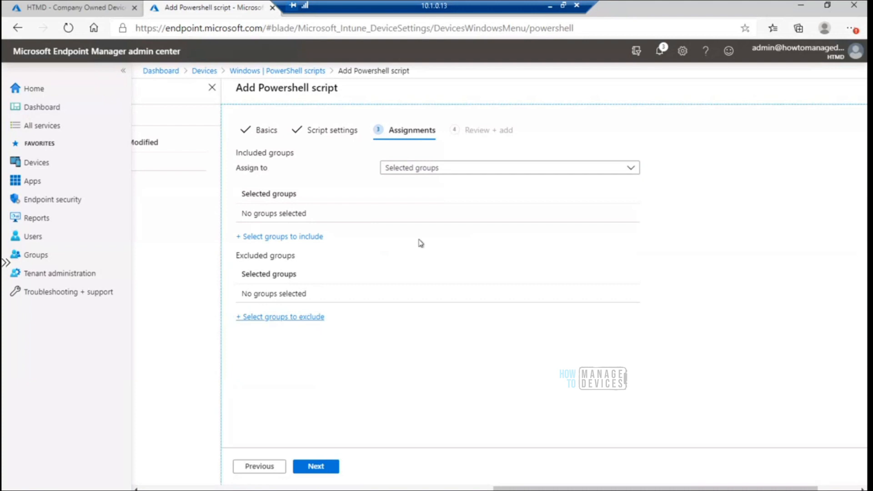
Search the Azure AD groups for HTMD and include the HTMD - Company Owned Devices group in the script assignment
click(293, 241)
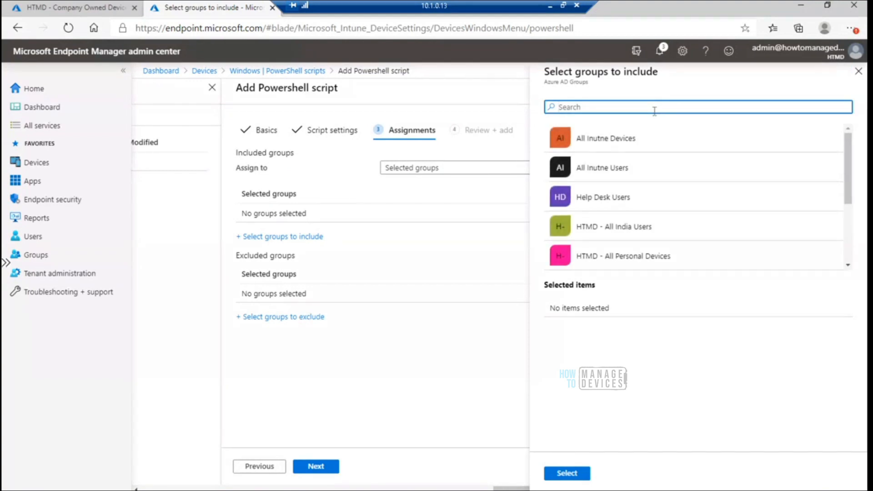
text(HTMD)
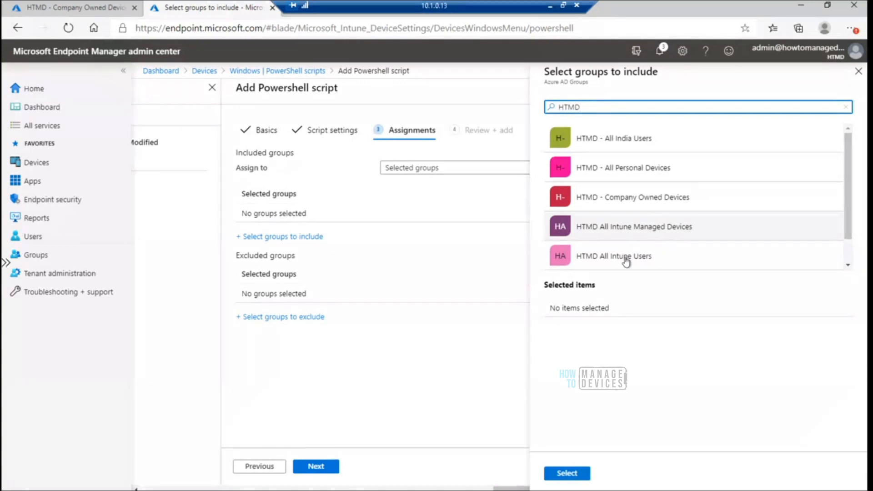
click(849, 225)
mouse_move(849, 224)
mouse_down()
mouse_move(848, 246)
mouse_move(847, 237)
mouse_up()
click(668, 182)
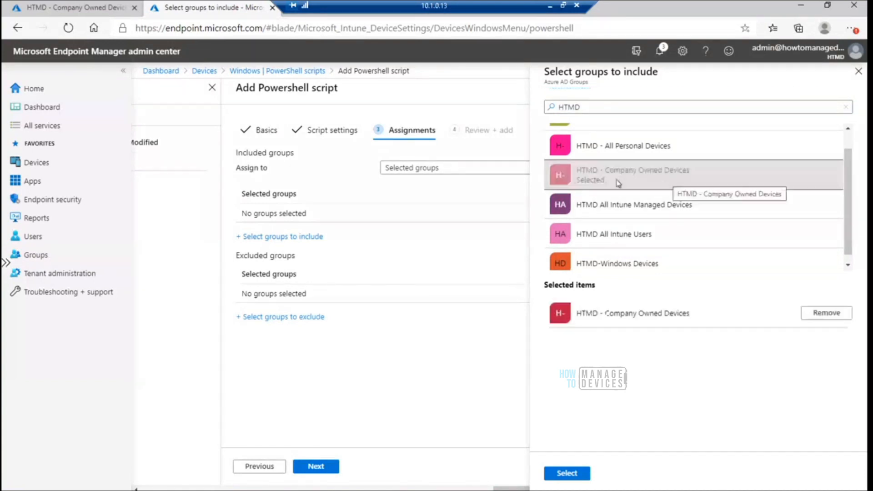
click(575, 478)
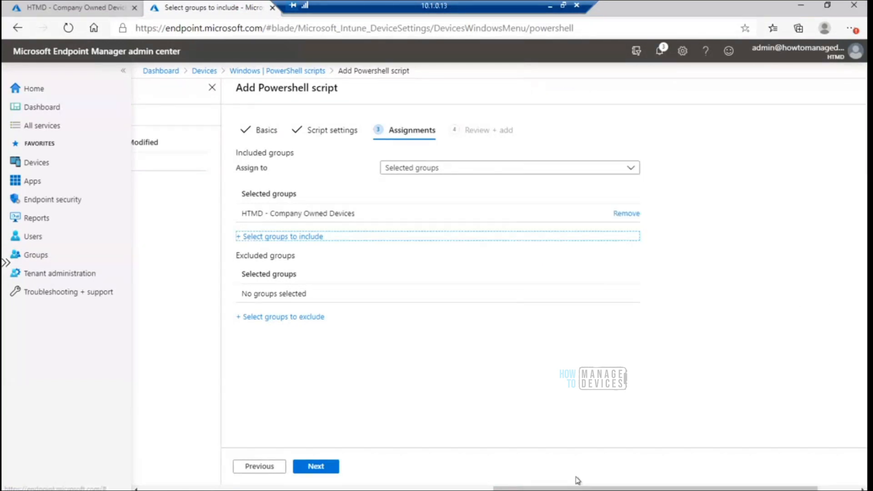
Check the device members of HTMD - Company Owned Devices in the Azure portal and return to the script assignment
click(87, 7)
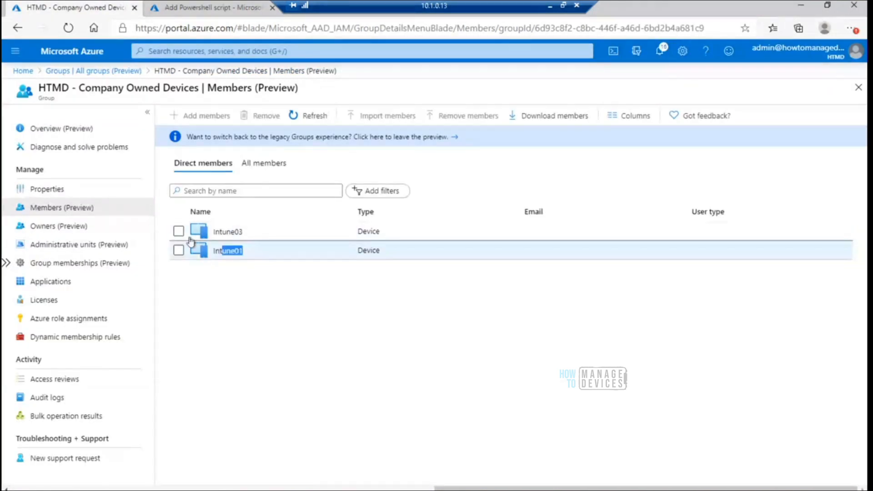
drag(253, 255, 184, 232)
click(218, 302)
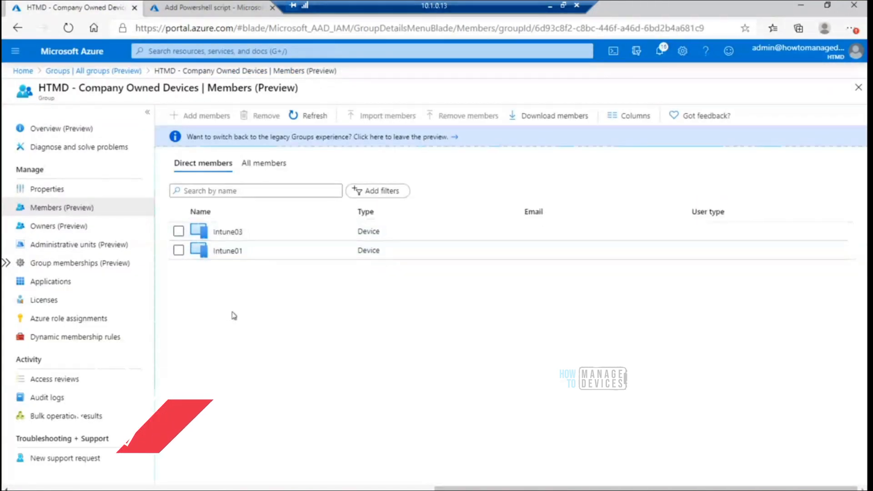
click(212, 7)
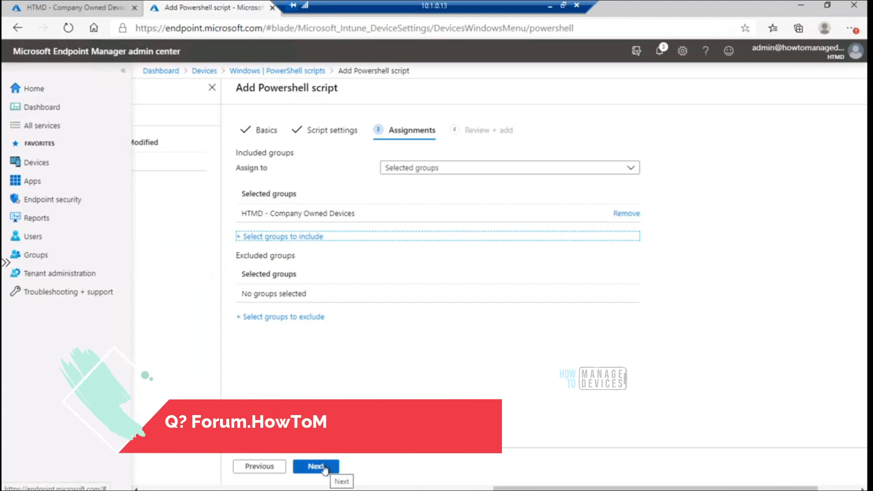
Check the groups available for exclusion without choosing any, review the Timezone Change summary, and add the script
click(293, 318)
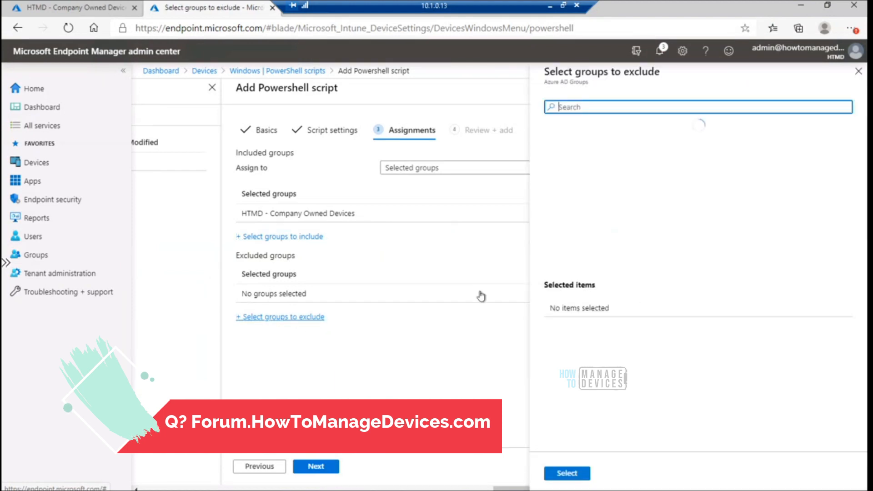
click(859, 71)
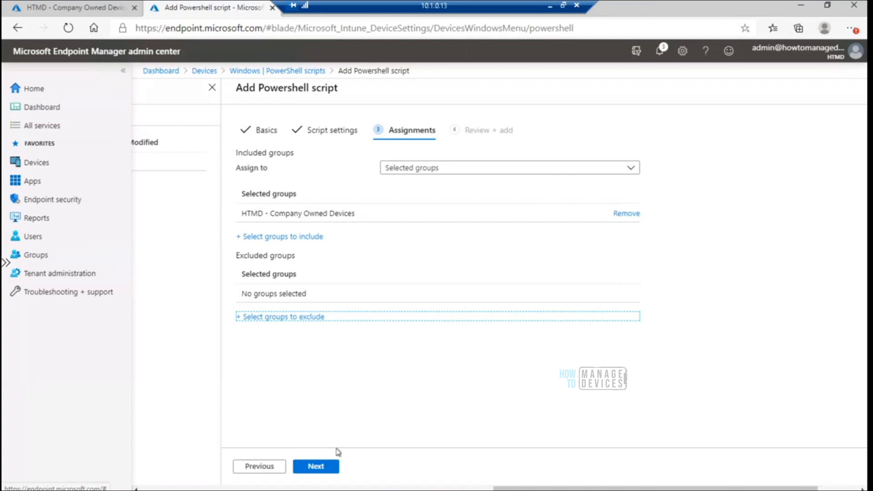
click(328, 468)
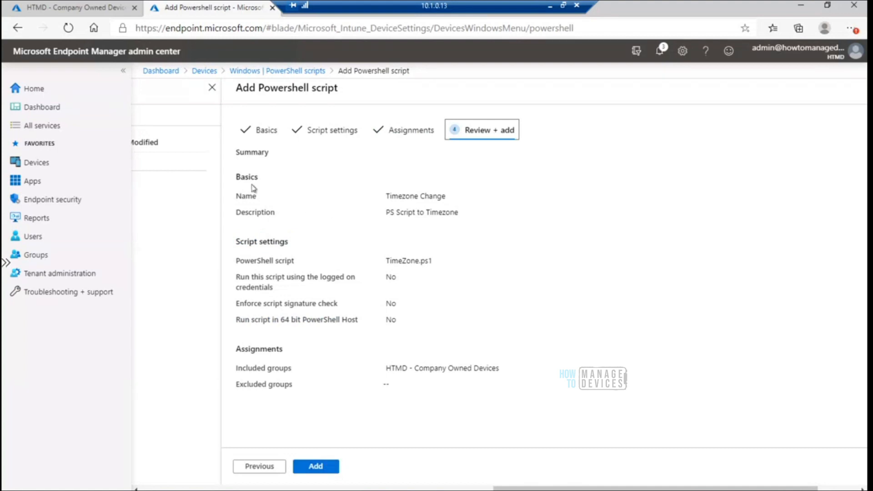
drag(239, 176, 514, 389)
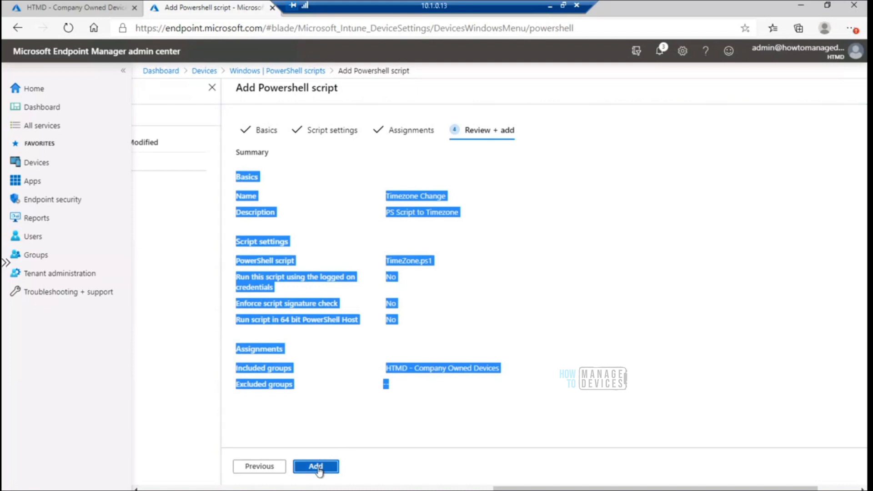
click(317, 467)
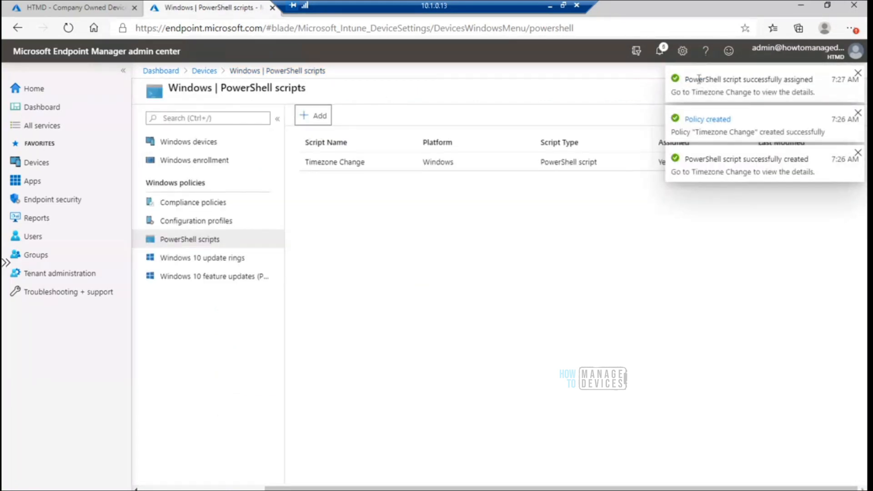
Look over the network requests in the browser developer tools on the PowerShell scripts page and close them
key(F12)
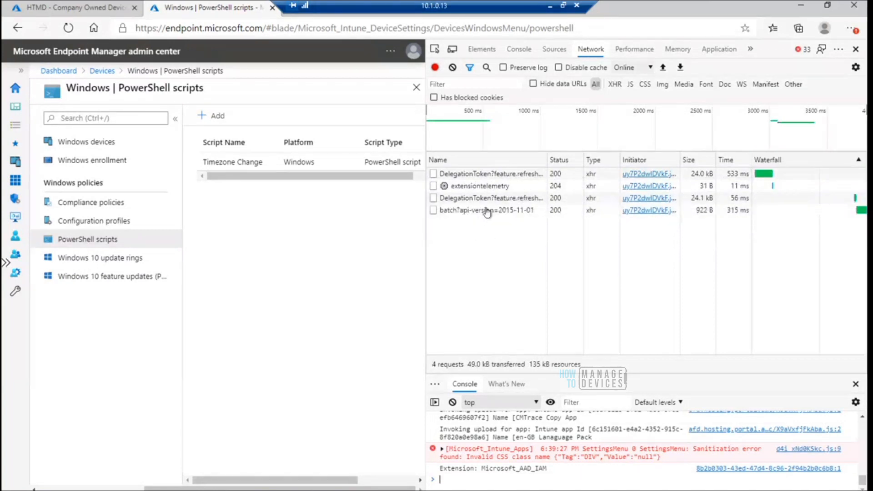
click(859, 49)
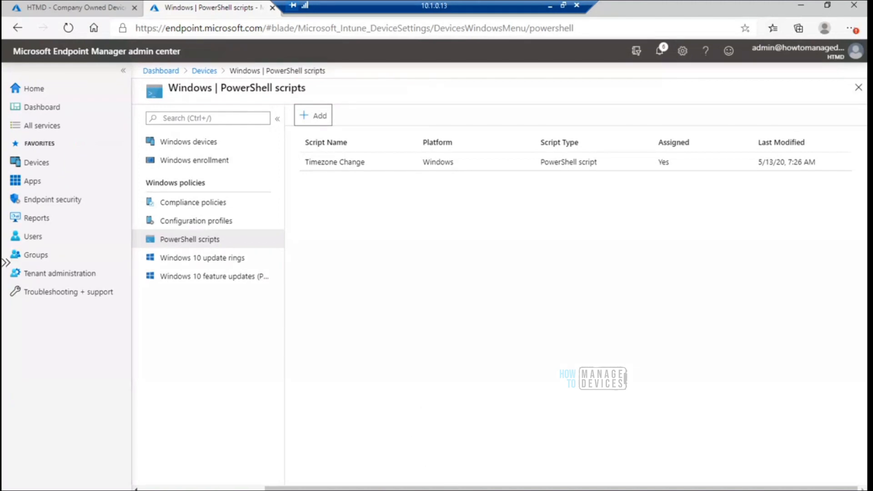
Switch to the 10.1.0.15 remote desktop session and check the device's time zone in its Date & time settings
click(412, 490)
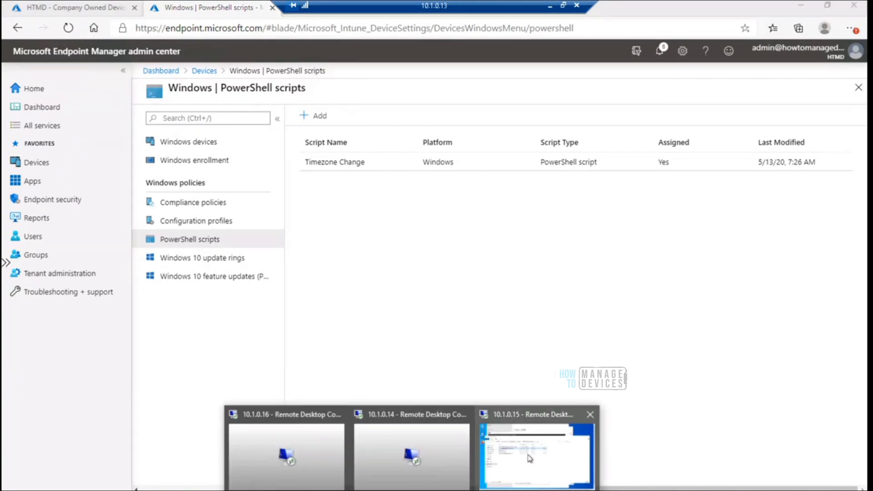
click(529, 458)
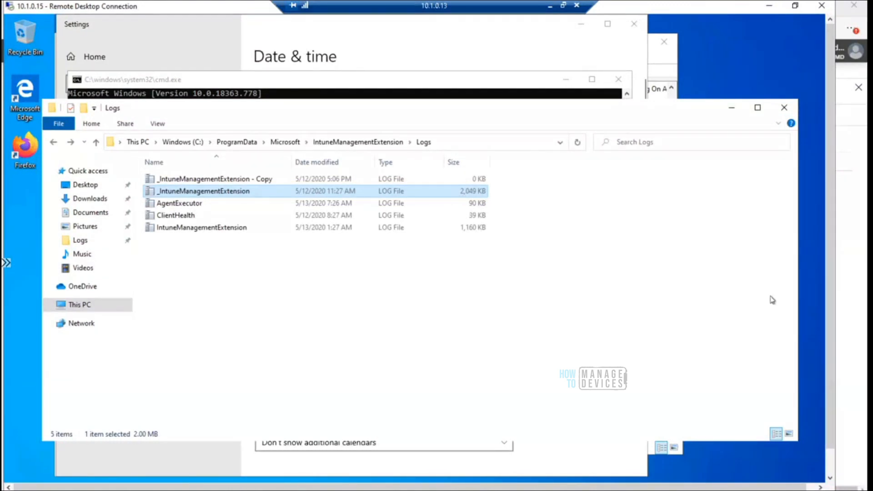
drag(827, 412, 828, 442)
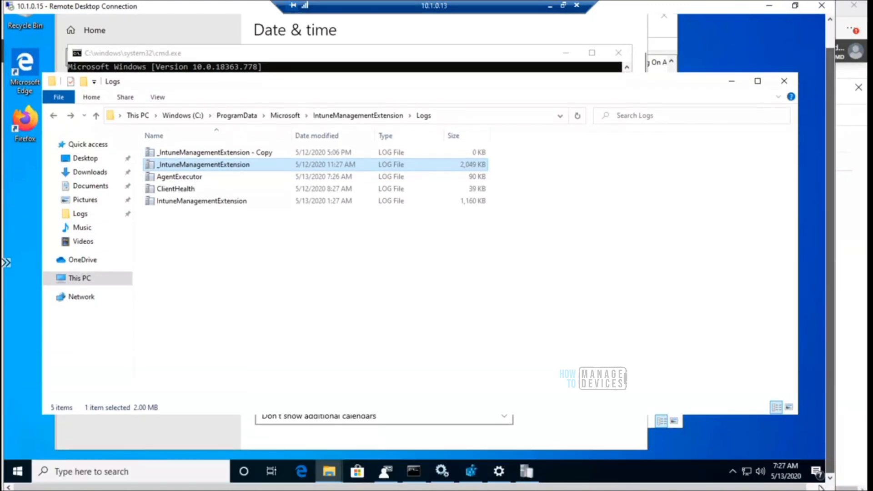
click(499, 473)
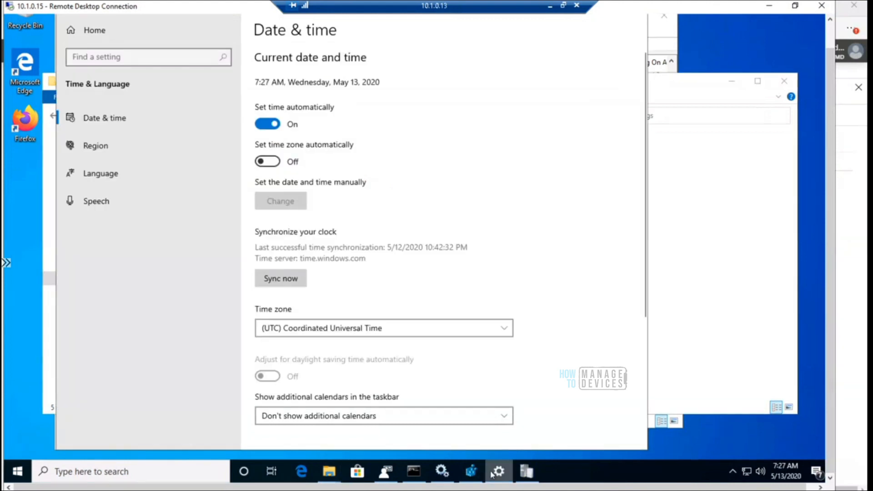
Restart the Microsoft Intune Management Extension service on the remote device
click(471, 475)
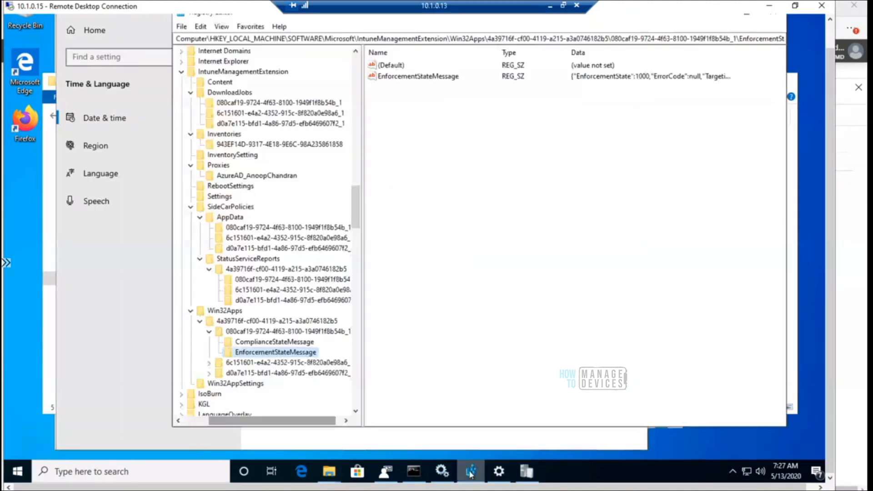
click(442, 471)
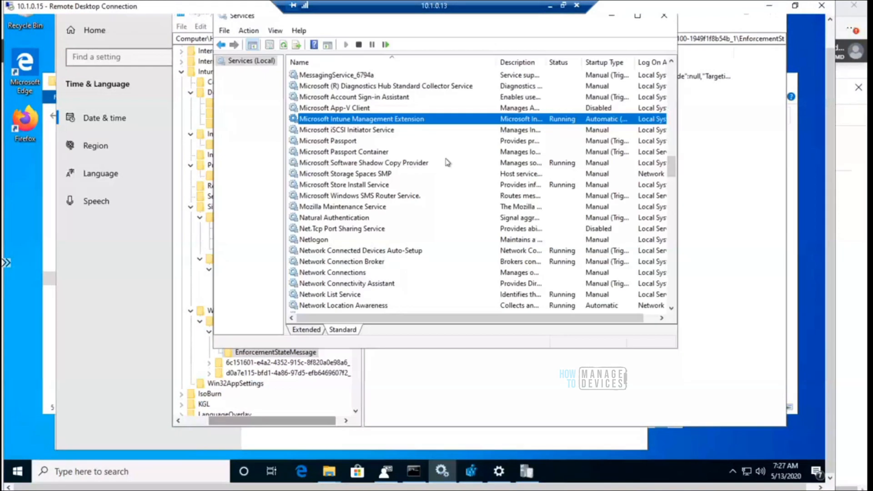
right_click(367, 122)
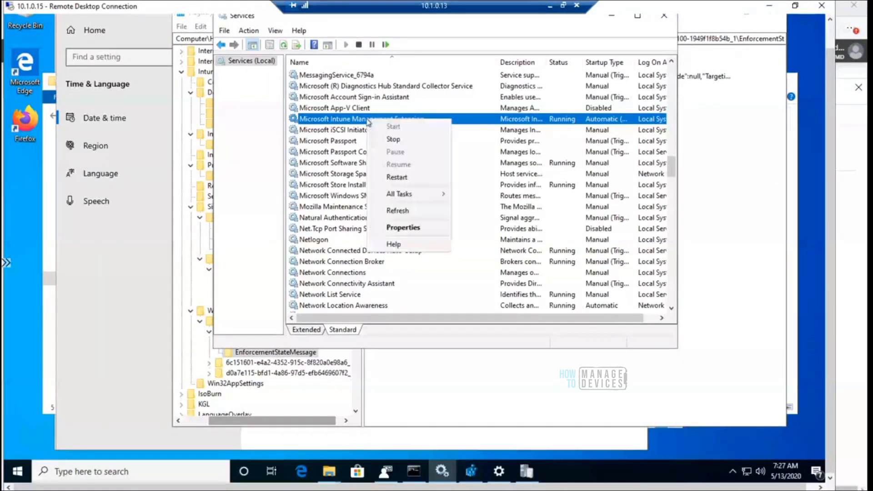
click(408, 178)
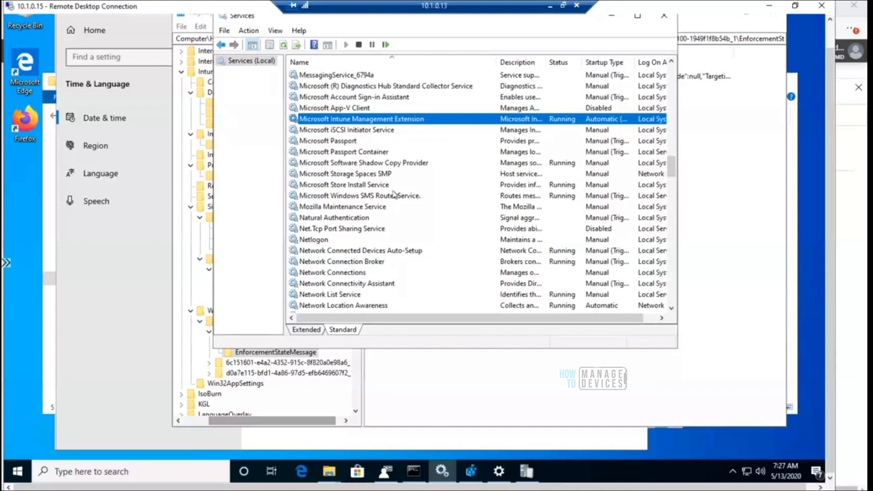
Bring up the IntuneManagementExtension Logs folder and check the contents of the IMECache folder
mouse_move(331, 475)
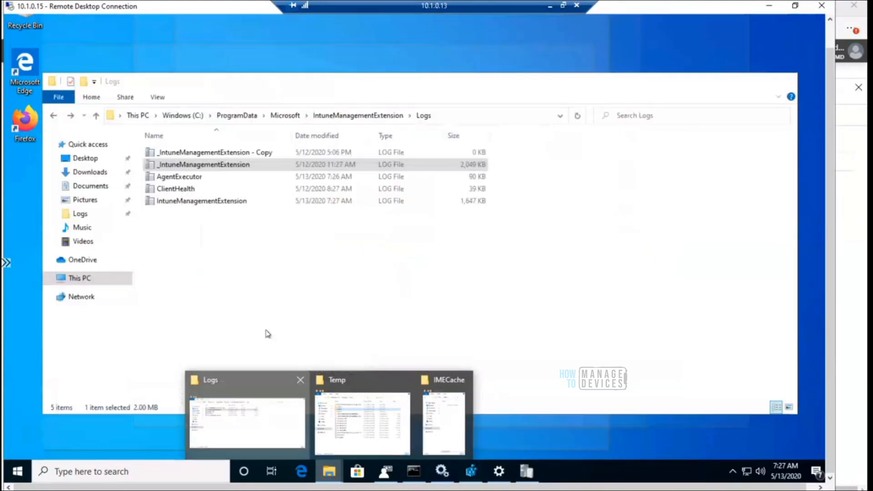
click(265, 421)
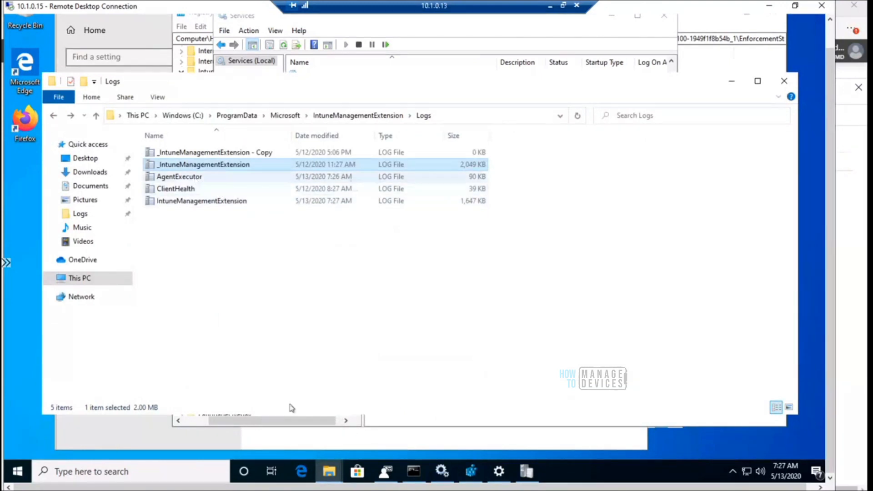
mouse_move(329, 473)
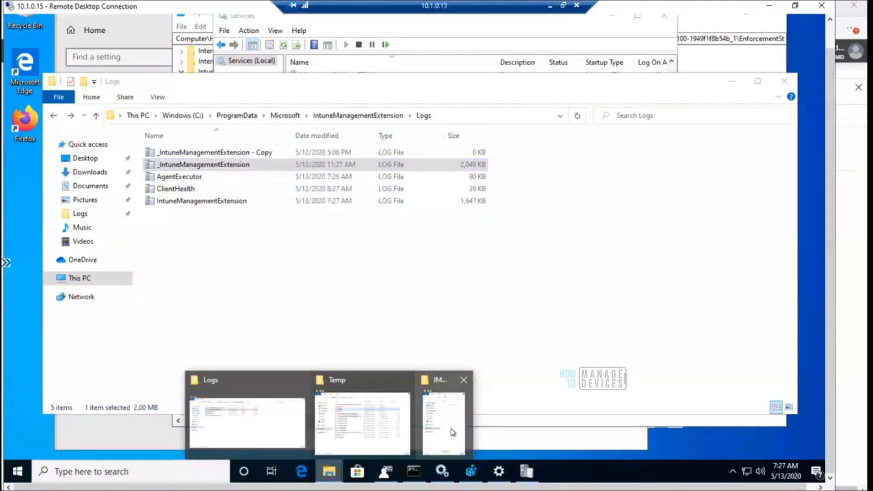
click(452, 432)
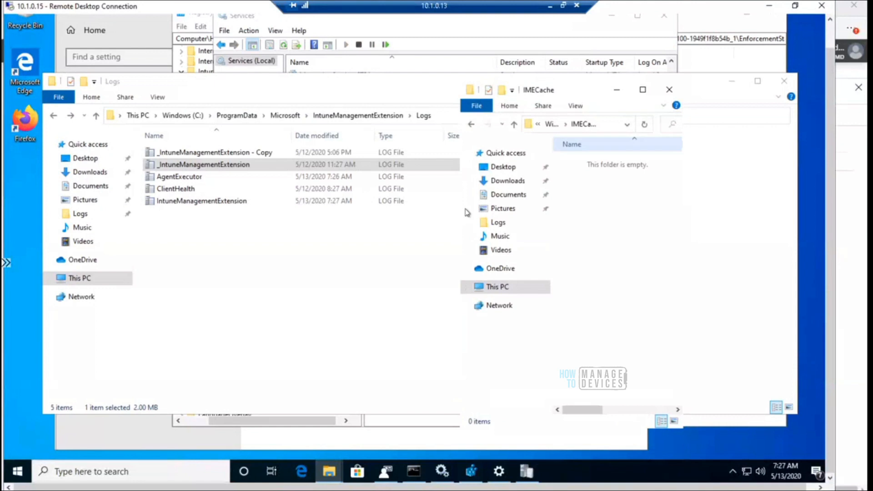
Open the AgentExecutor log from the Logs folder, examine its latest entries, and return to the folder
click(220, 165)
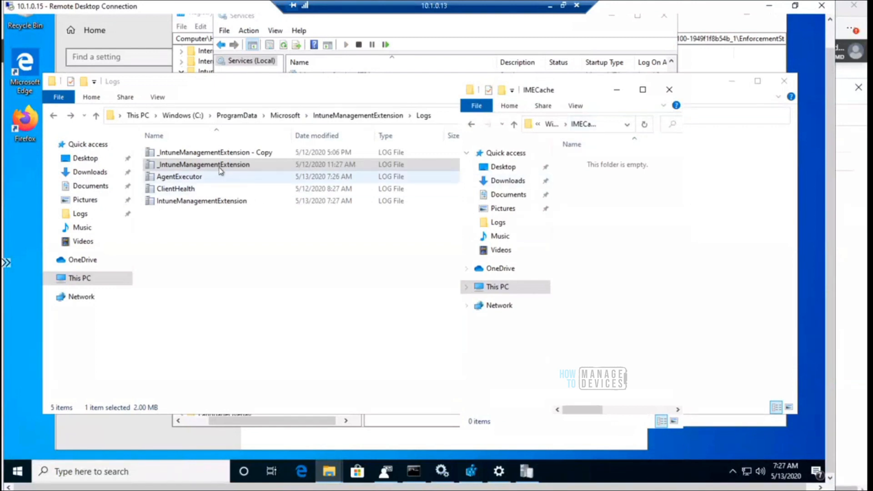
double_click(189, 178)
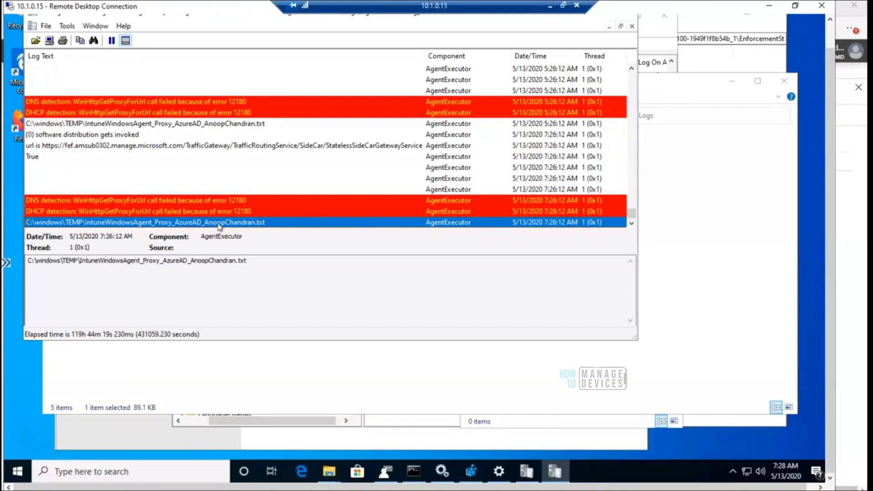
click(321, 391)
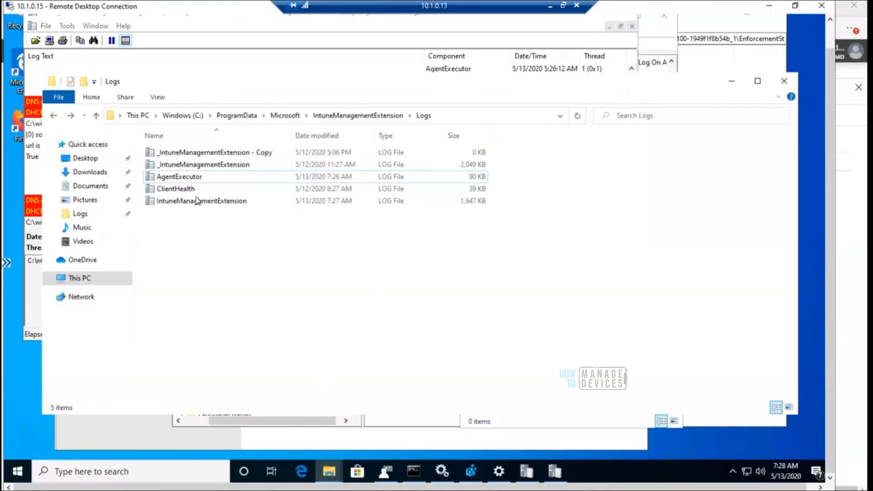
Open the IntuneManagementExtension log and examine its newest entries for script policy processing
click(196, 201)
double_click(196, 201)
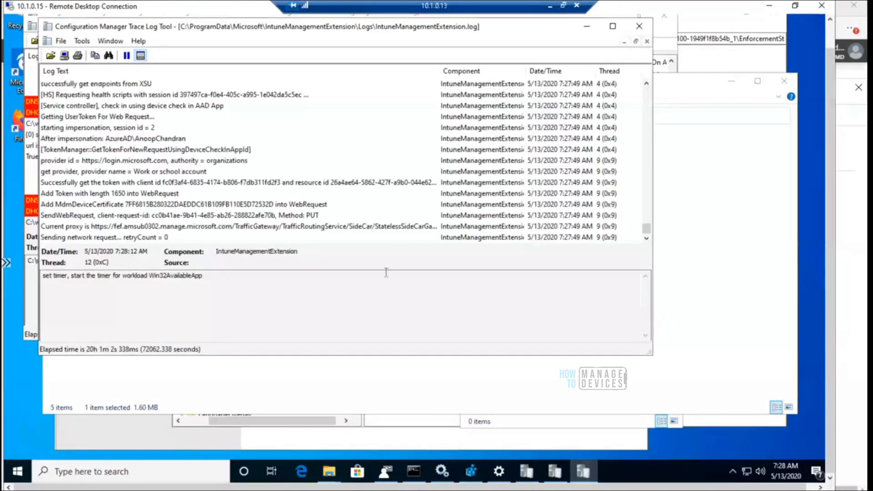
click(369, 227)
key(Down)
key(Down)
key(Down)
key(Down)
key(Down)
key(Down)
key(Down)
key(Down)
key(Down)
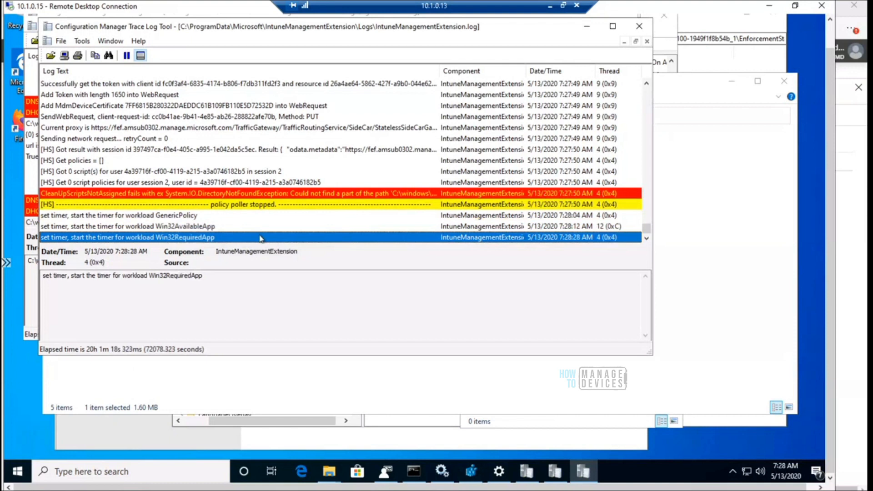
Return to the AgentExecutor log and examine its newest entries for the PowerShell script's execution and agent completion
click(669, 92)
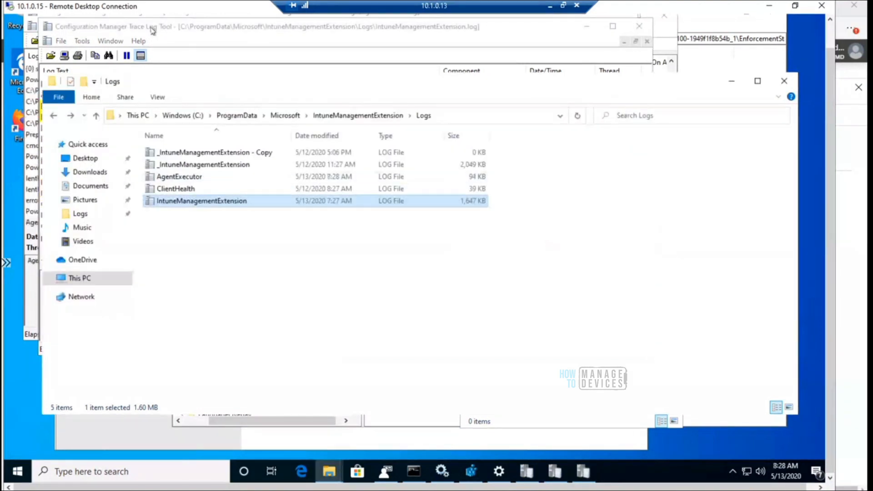
click(30, 300)
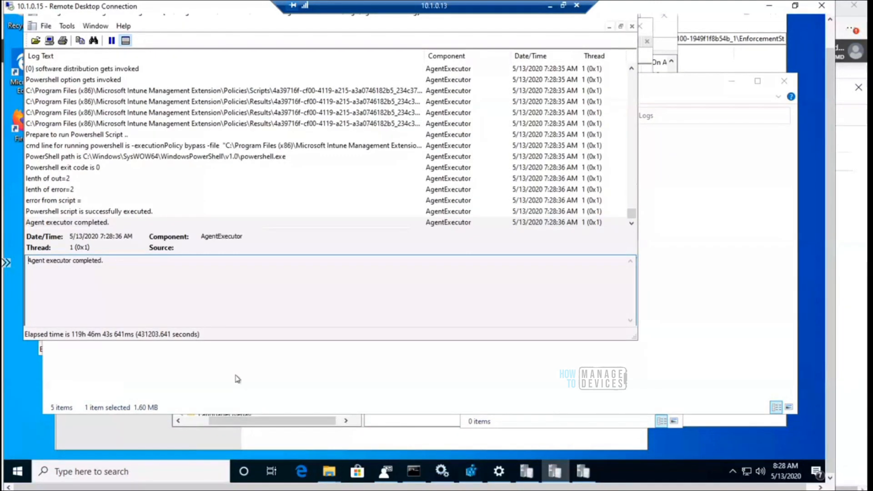
click(94, 213)
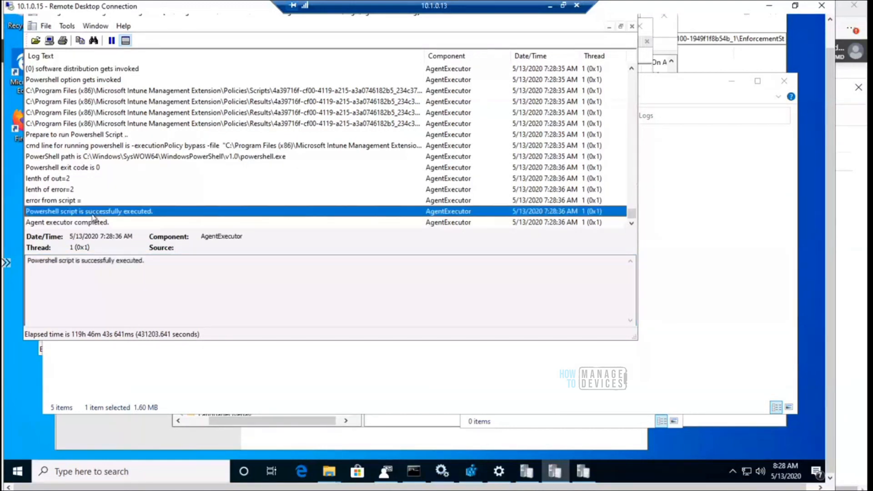
click(329, 471)
click(125, 223)
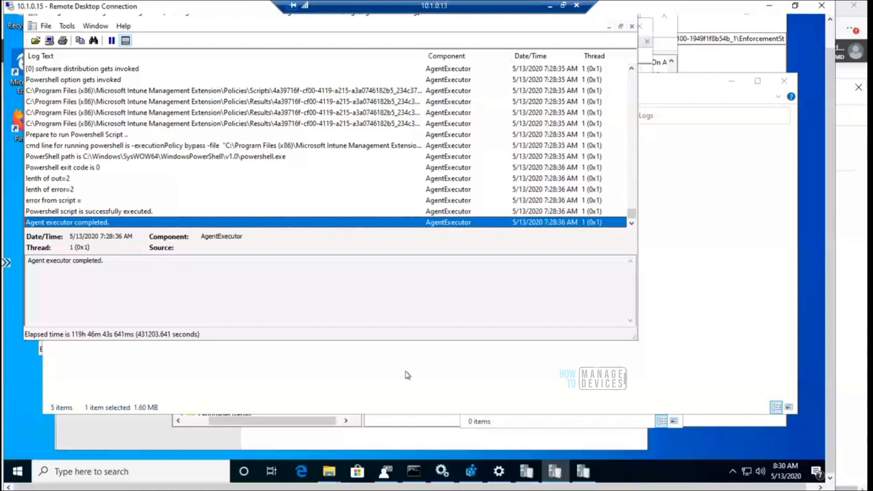
Switch to the Endpoint Manager admin center, start adding a PowerShell script named test, and browse for its script file
click(302, 472)
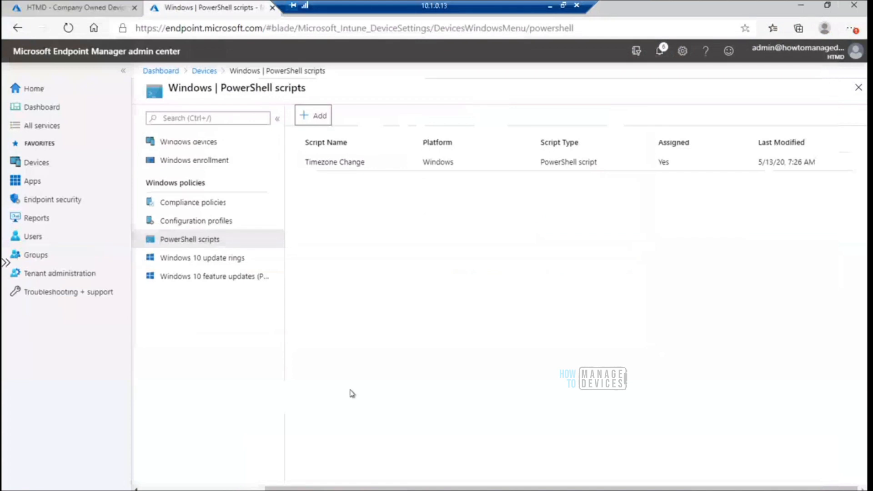
click(312, 116)
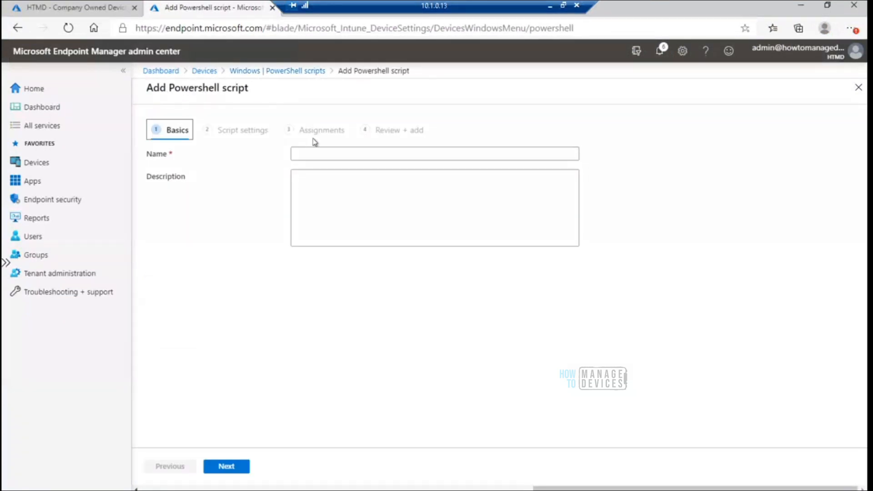
text(test)
click(237, 467)
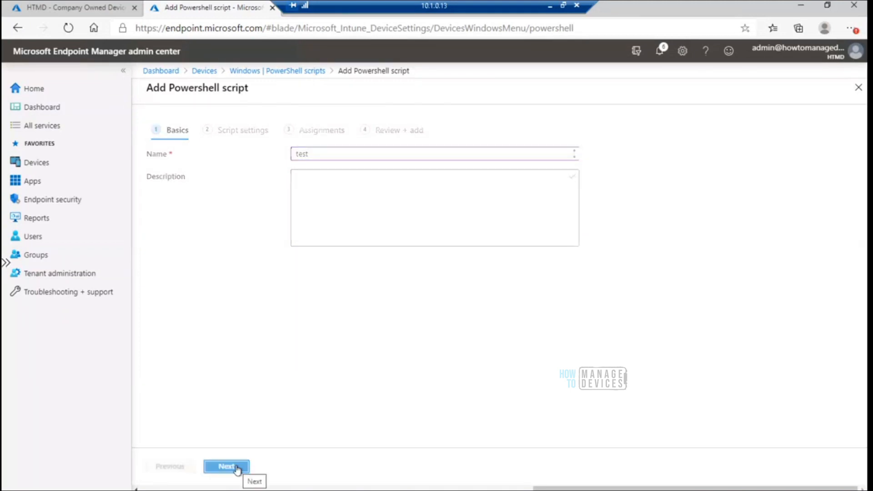
click(572, 157)
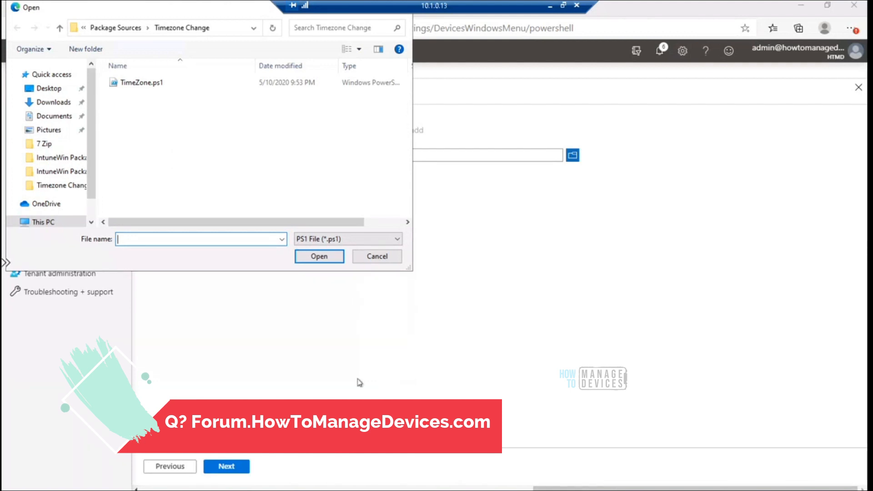
Bring up the Package Sources folder in File Explorer and open the Source folder inside Language Pack
click(327, 490)
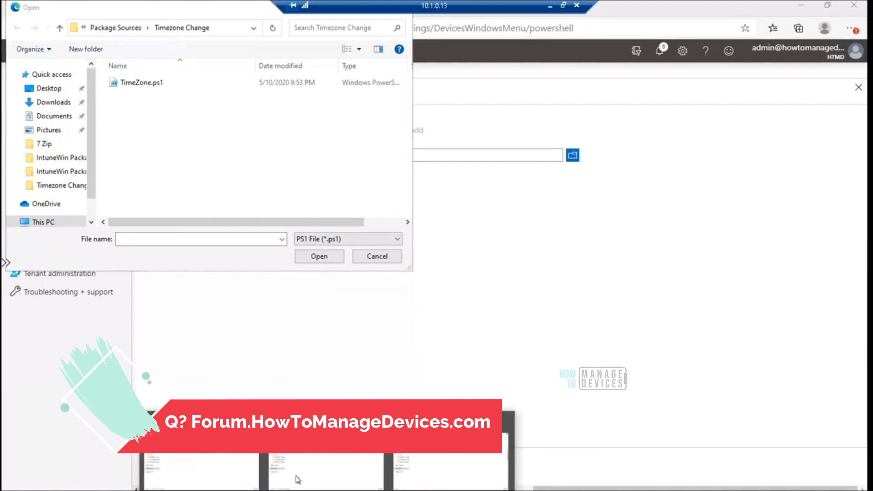
click(214, 468)
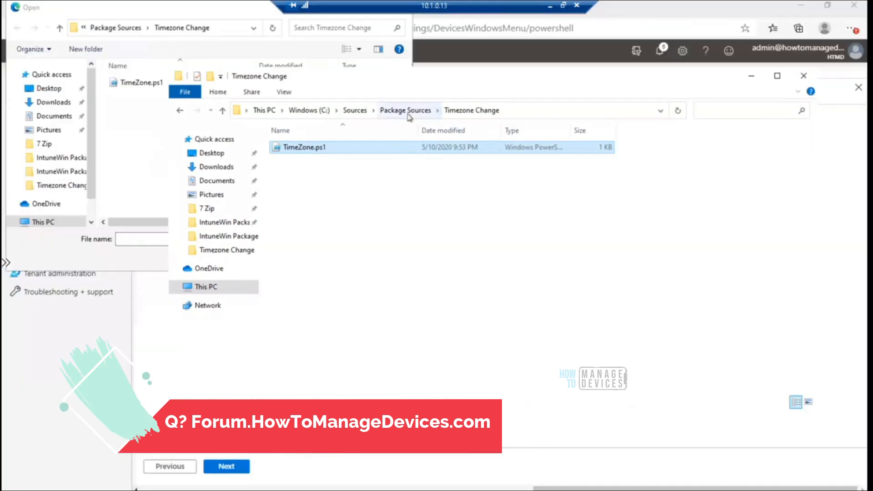
click(405, 111)
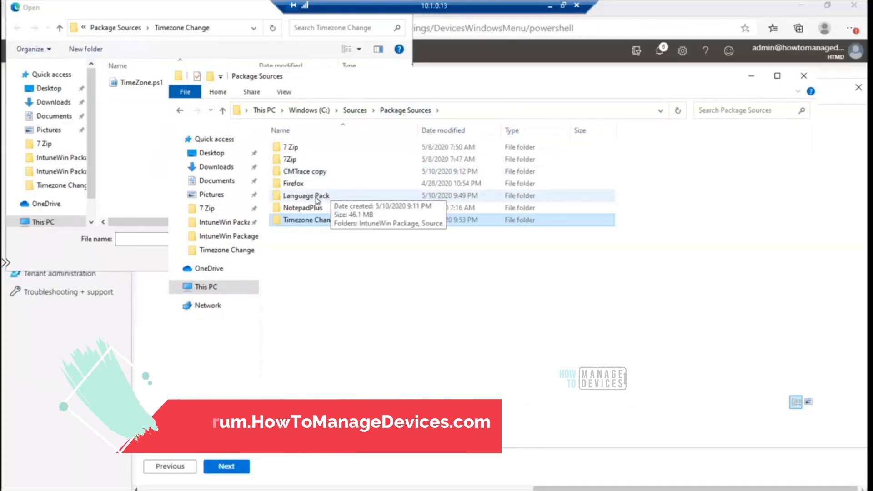
double_click(326, 196)
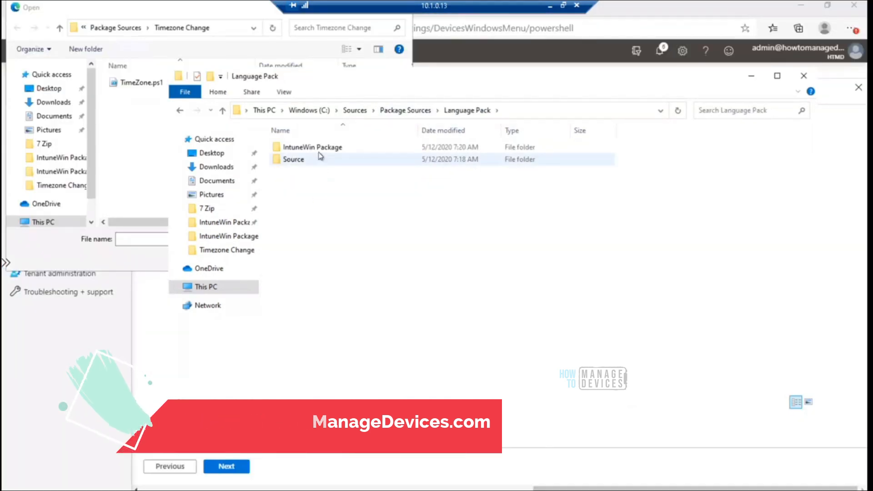
click(300, 162)
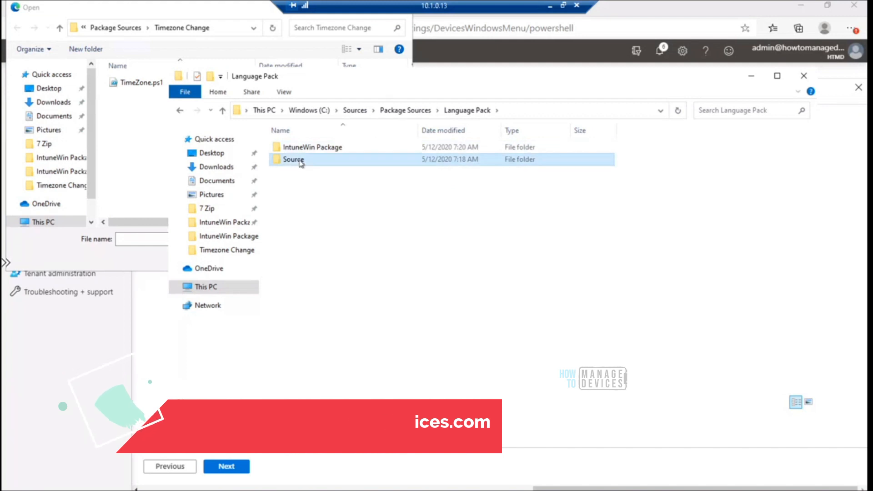
double_click(299, 160)
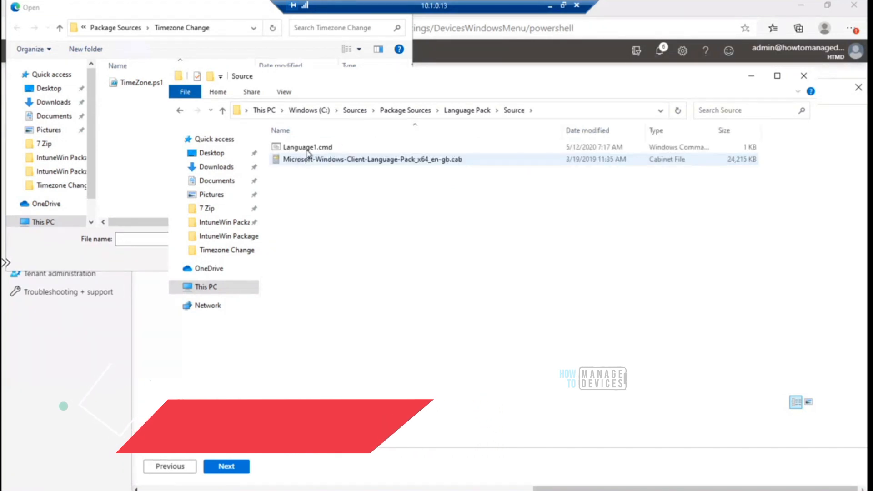
Open Language1.cmd in Notepad, highlight the PowerShell Add-WindowsPackage command to review it, and close the file
right_click(306, 148)
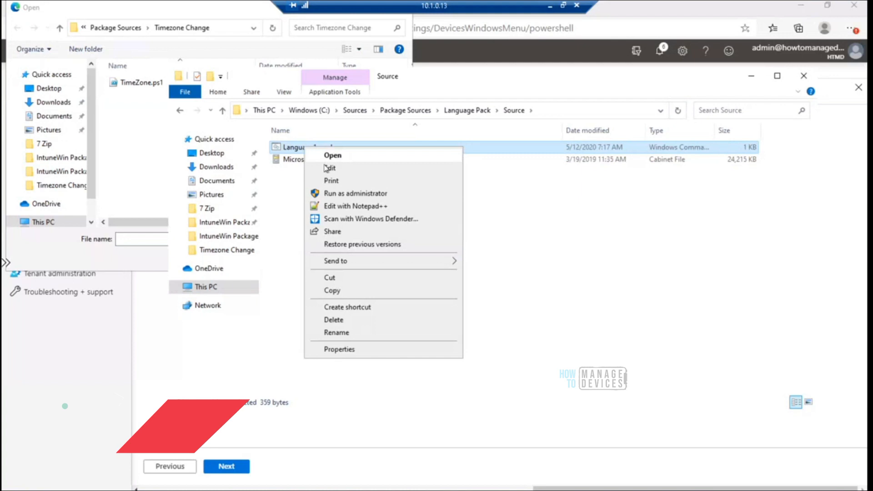
click(329, 167)
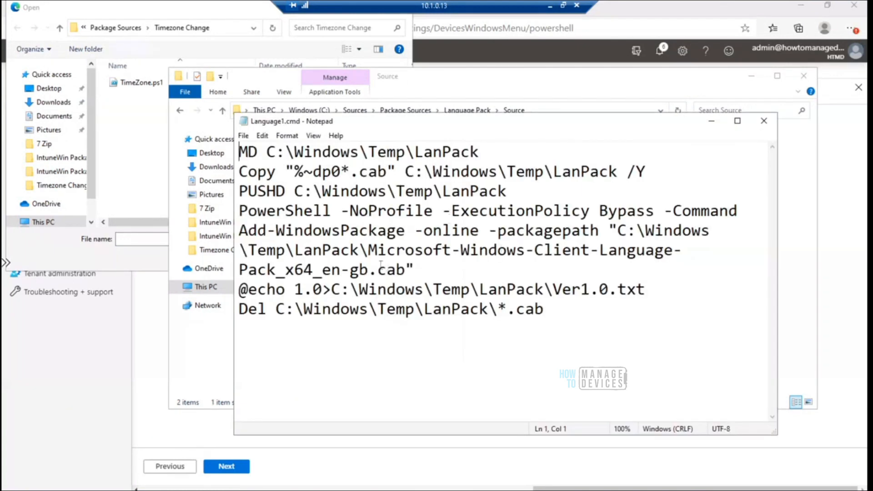
drag(239, 211, 434, 267)
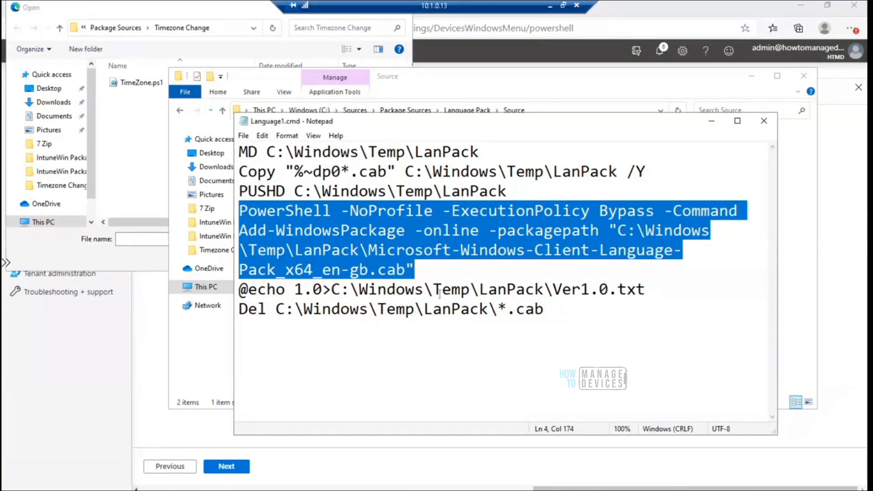
click(764, 120)
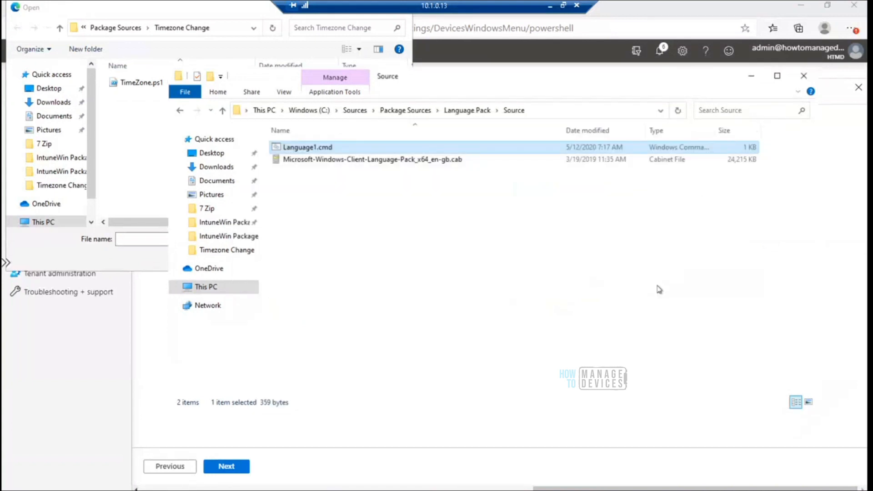